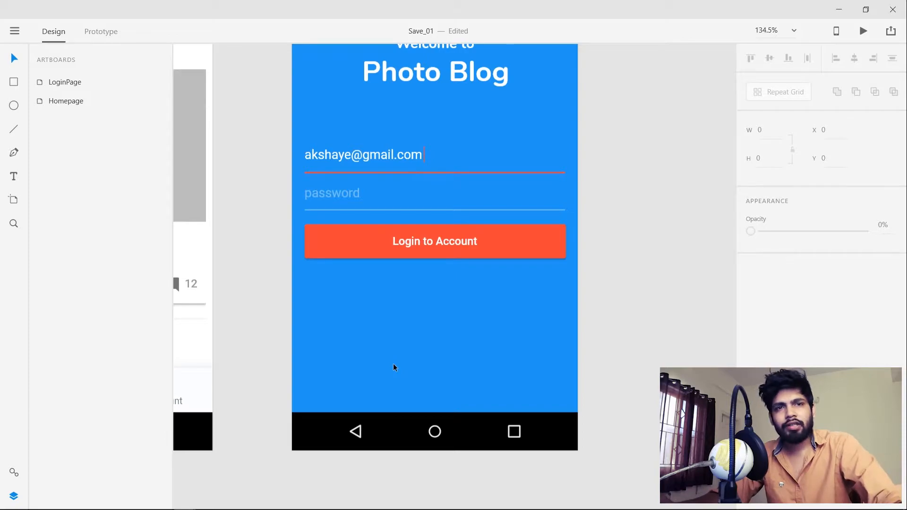
# Duplicate the login button directly below itself and change the copy's label to "Need a new Account?"
pyautogui.click(386, 232)
pyautogui.moveTo(375, 236); pyautogui.dragTo(370, 287)
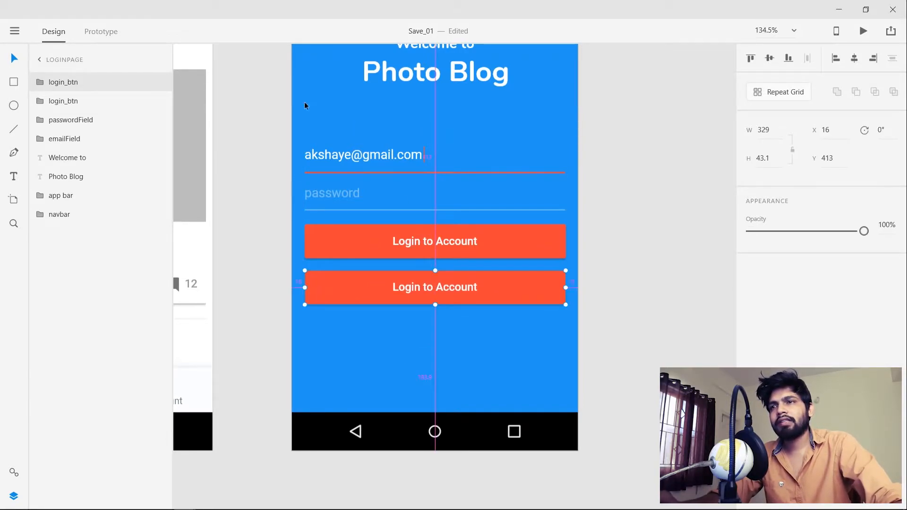
pyautogui.doubleClick(404, 287)
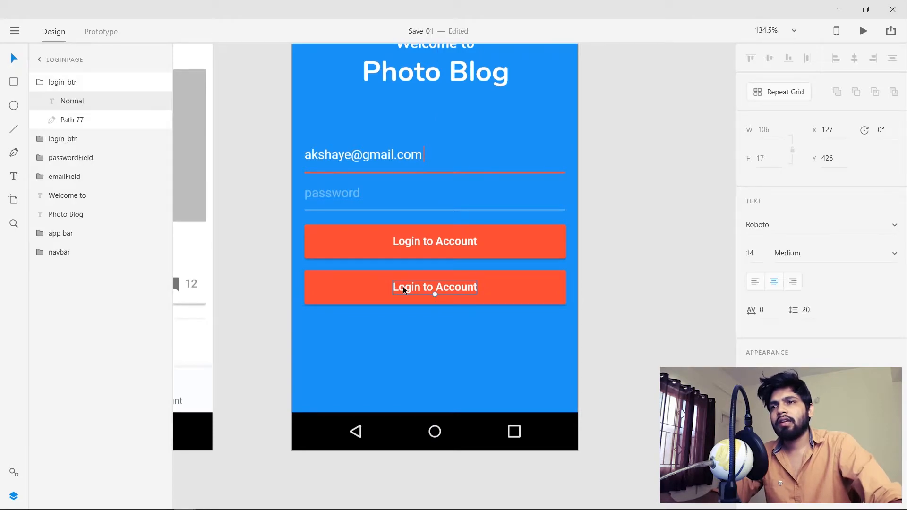
pyautogui.doubleClick(441, 287)
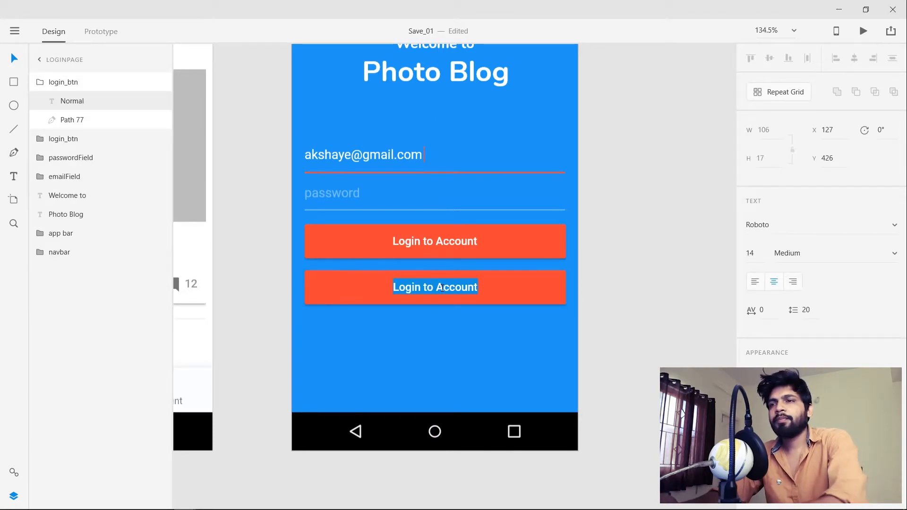
pyautogui.write('Need a ne')
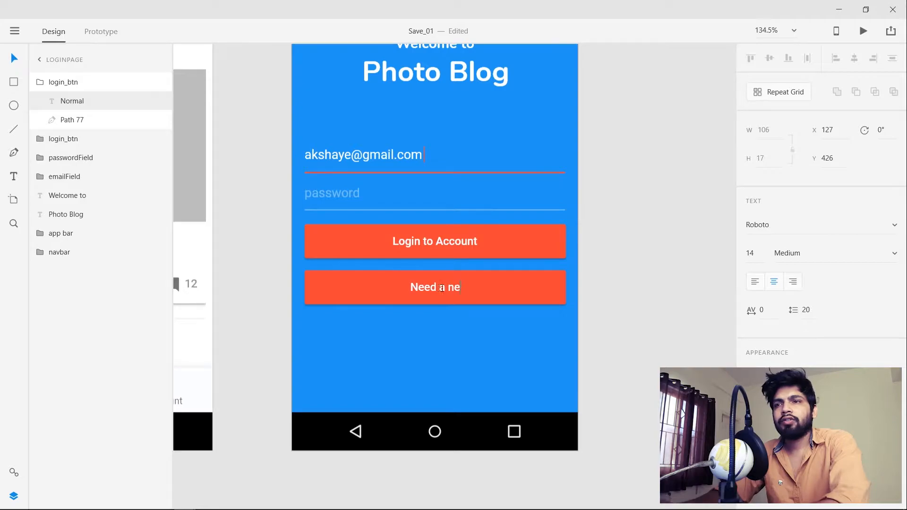
pyautogui.write('w Account?')
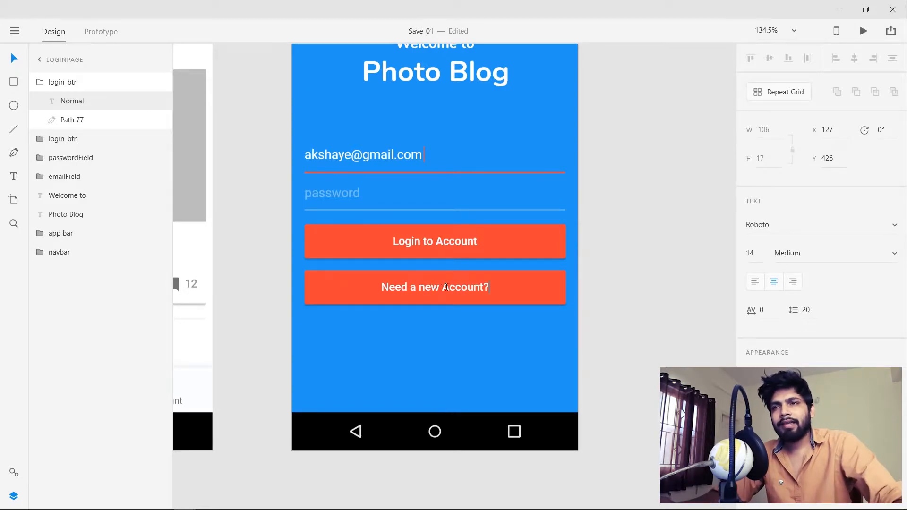
pyautogui.click(646, 287)
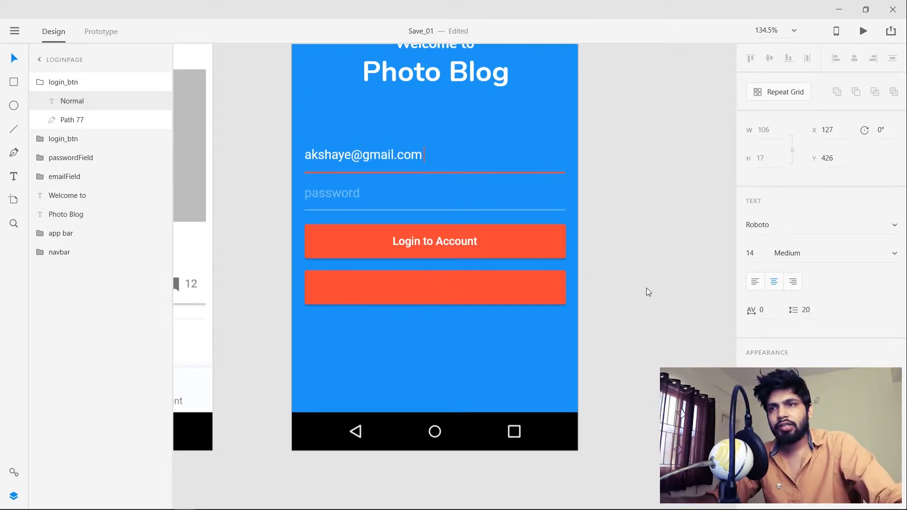
# Change the background fill of the "Need a new Account?" button to white
pyautogui.click(526, 286)
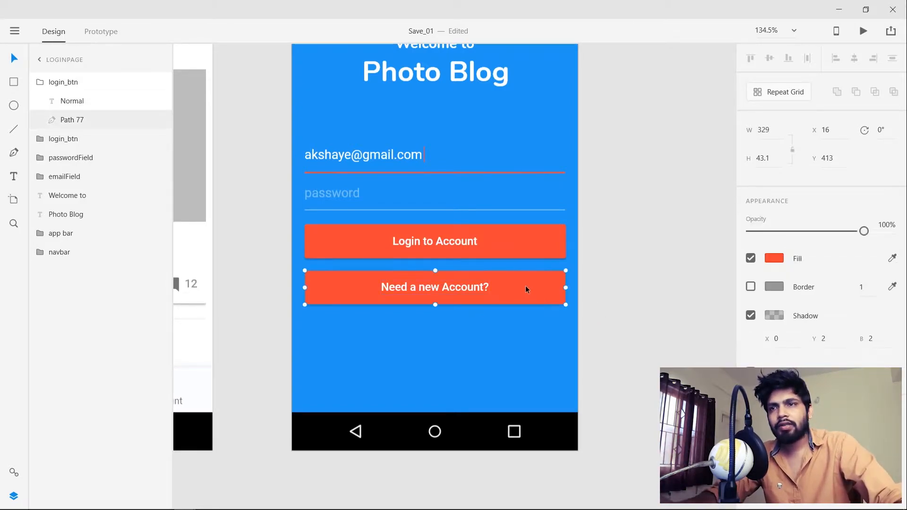
pyautogui.click(770, 259)
pyautogui.moveTo(660, 271); pyautogui.dragTo(596, 171)
pyautogui.click(663, 96)
# Colour the "Need a new Account?" label with the orange-red sampled from the login button
pyautogui.keyDown('ctrl'); pyautogui.click(440, 290); pyautogui.keyUp('ctrl')
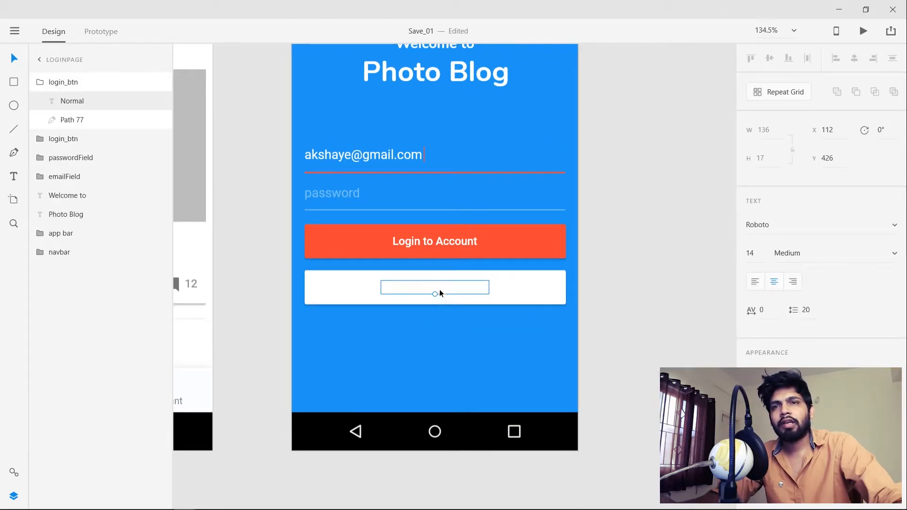
pyautogui.click(891, 411)
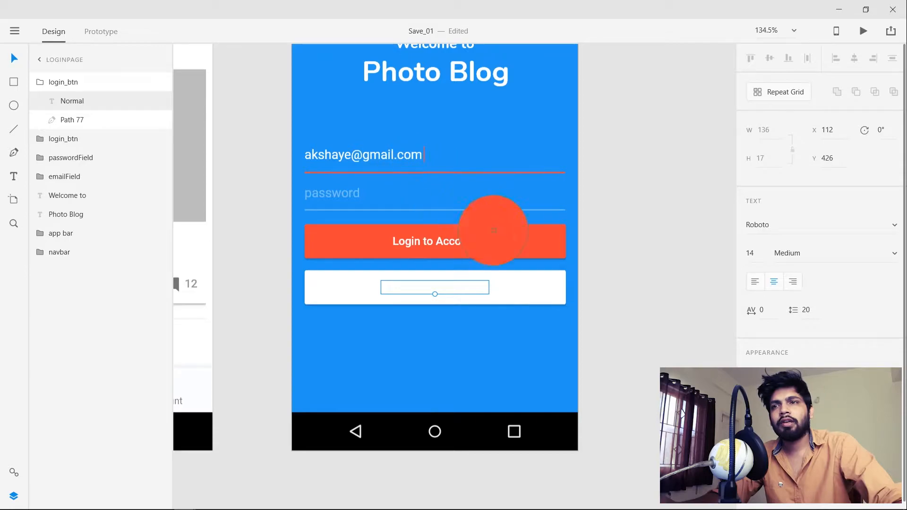
pyautogui.click(494, 230)
pyautogui.press('Escape')
pyautogui.scroll(-4, 492, 209)
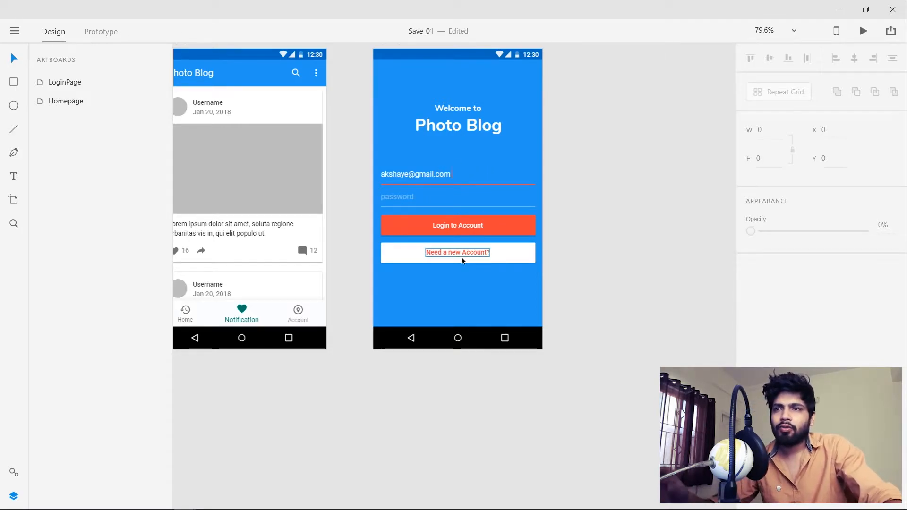
pyautogui.scroll(4, 526, 257)
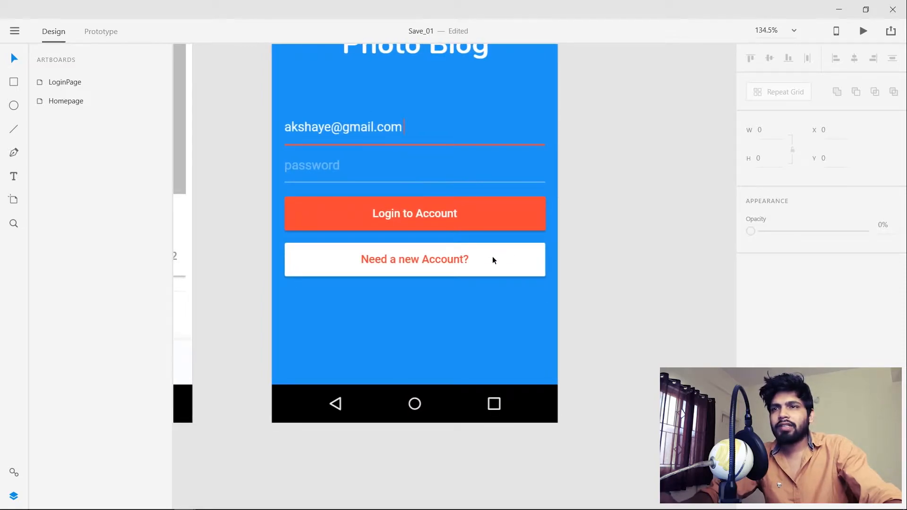
pyautogui.doubleClick(492, 256)
pyautogui.moveTo(493, 263); pyautogui.dragTo(498, 335)
pyautogui.hotkey('ctrl', 'z')
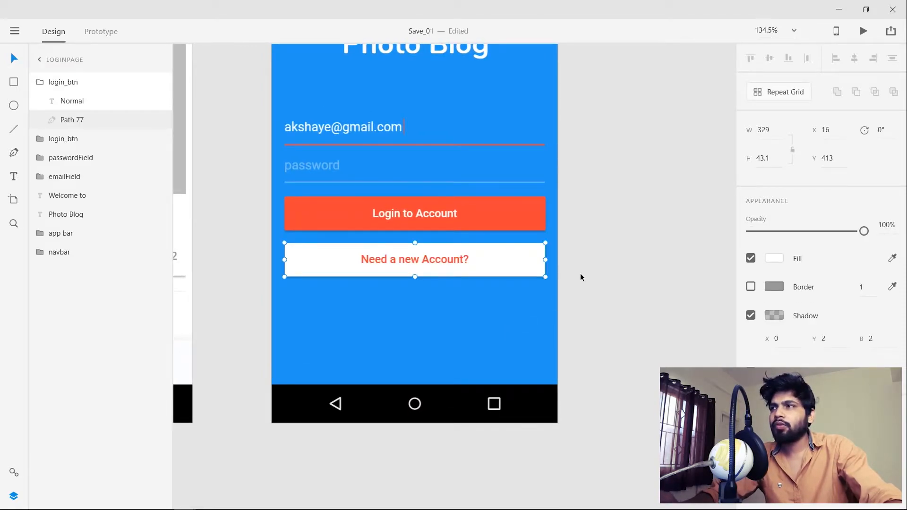
# Rename the layer group of the white "Need a new Account?" button to regBtn
pyautogui.click(63, 82)
pyautogui.doubleClick(64, 83)
pyautogui.write('r')
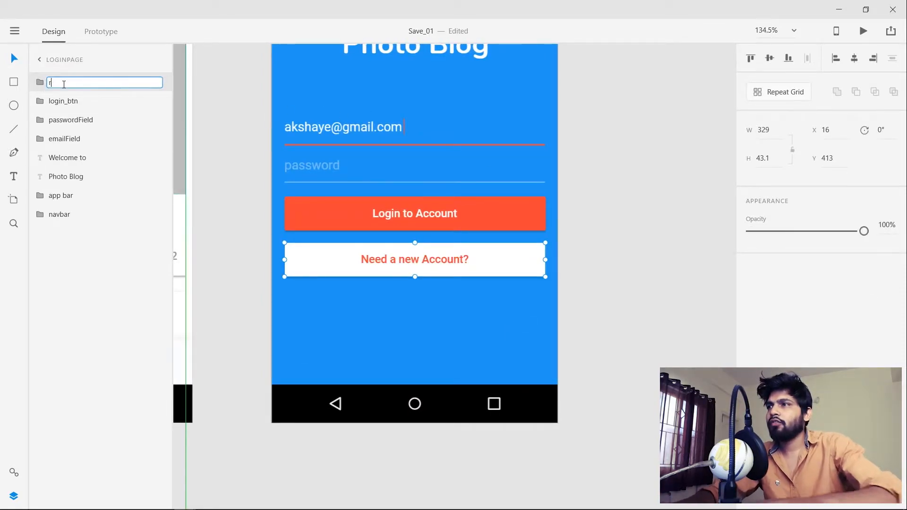
pyautogui.write('egBtn')
pyautogui.press('Return')
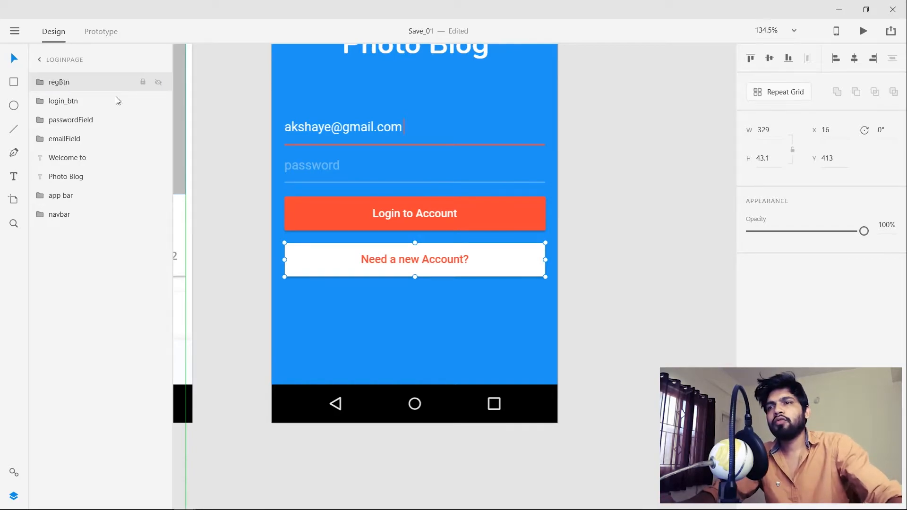
# Move the white "Need a new Account?" button down to just above the Android navigation bar
pyautogui.moveTo(508, 265); pyautogui.dragTo(511, 359)
pyautogui.click(526, 298)
# Move the email field, password field and login button up closer to the title, placing the login button at Y 333
pyautogui.moveTo(435, 126); pyautogui.dragTo(426, 152)
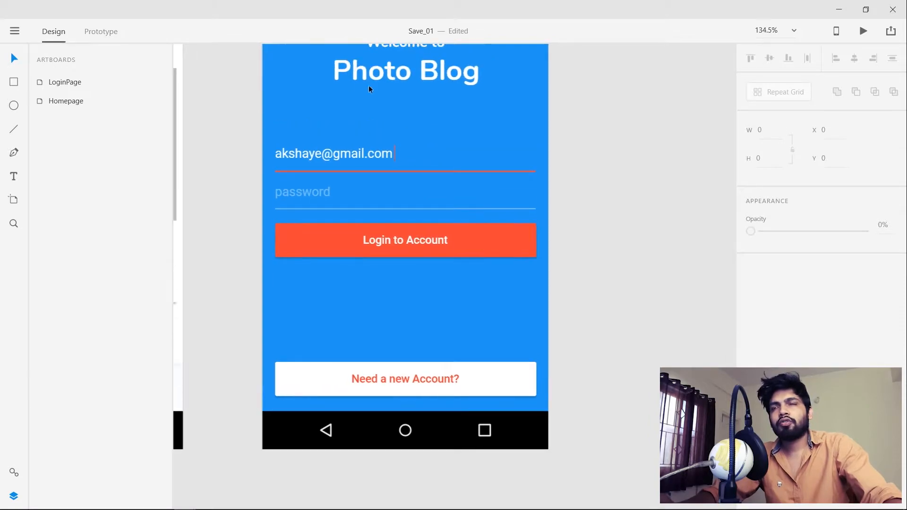
pyautogui.click(359, 152)
pyautogui.moveTo(360, 151)
pyautogui.mouseDown()
pyautogui.moveTo(359, 126)
pyautogui.moveTo(360, 135)
pyautogui.mouseUp()
pyautogui.keyDown('shift'); pyautogui.click(324, 191); pyautogui.keyUp('shift')
pyautogui.moveTo(323, 192); pyautogui.dragTo(314, 169)
pyautogui.click(639, 172)
pyautogui.moveTo(328, 241); pyautogui.dragTo(333, 223)
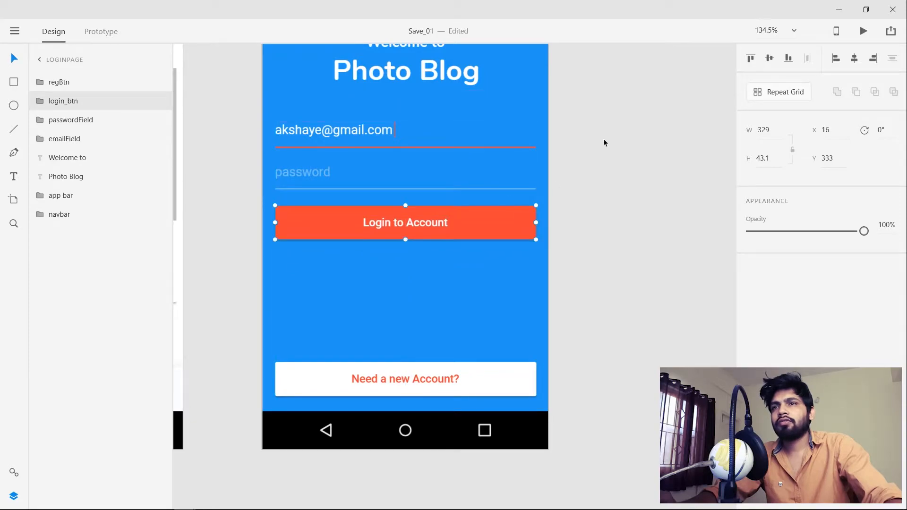
pyautogui.click(560, 170)
# Select the email field, password field and login button together and shift them slightly down, with the email field at Y 245
pyautogui.scroll(-3, 561, 171)
pyautogui.moveTo(402, 157); pyautogui.dragTo(307, 206)
pyautogui.click(322, 206)
pyautogui.keyDown('shift'); pyautogui.click(296, 241); pyautogui.keyUp('shift')
pyautogui.keyDown('shift'); pyautogui.click(303, 263); pyautogui.keyUp('shift')
pyautogui.click(431, 166)
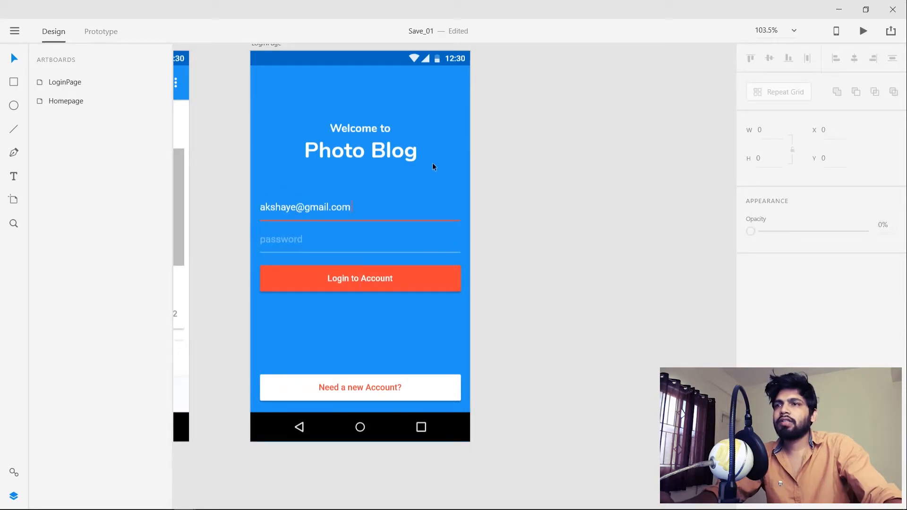
# Try moving the email field, password field and login button together down to Y 362, and undo the move
pyautogui.scroll(-3, 431, 166)
pyautogui.click(336, 197)
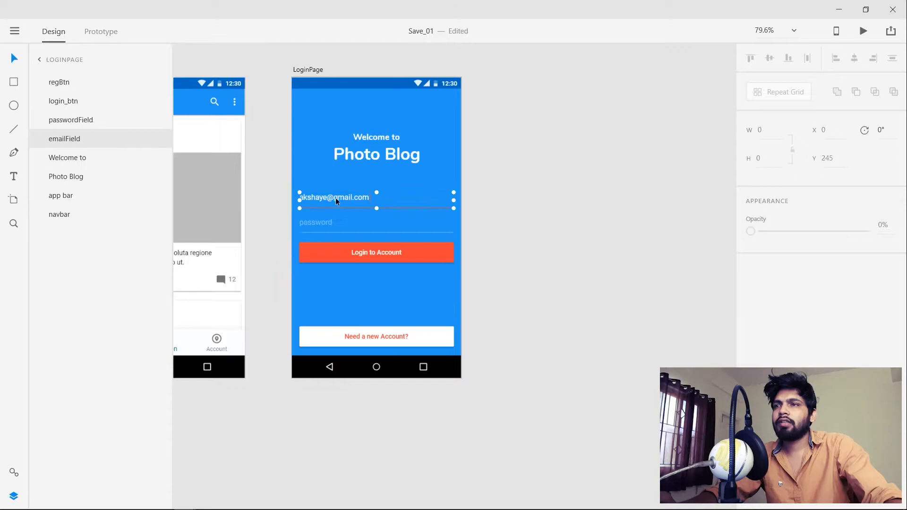
pyautogui.keyDown('shift'); pyautogui.click(328, 229); pyautogui.keyUp('shift')
pyautogui.keyDown('shift'); pyautogui.click(330, 247); pyautogui.keyUp('shift')
pyautogui.moveTo(334, 212); pyautogui.dragTo(336, 251)
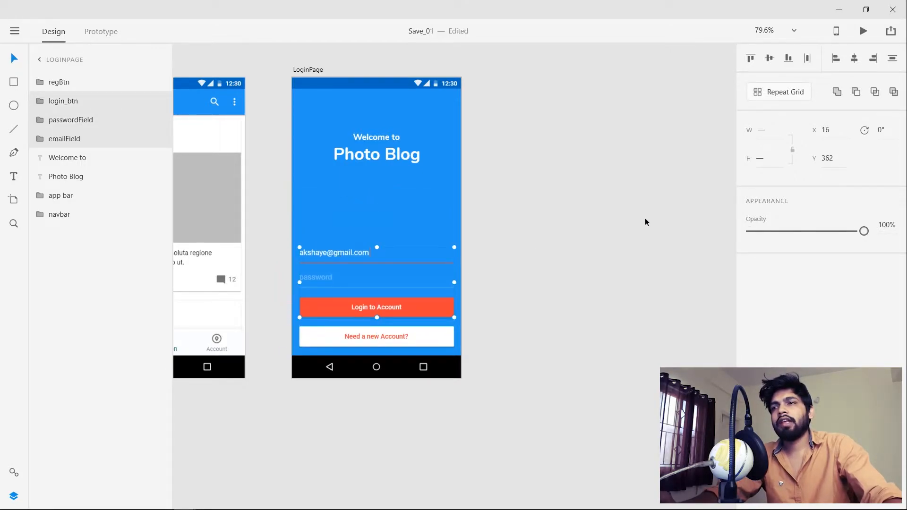
pyautogui.click(646, 223)
pyautogui.scroll(2, 394, 303)
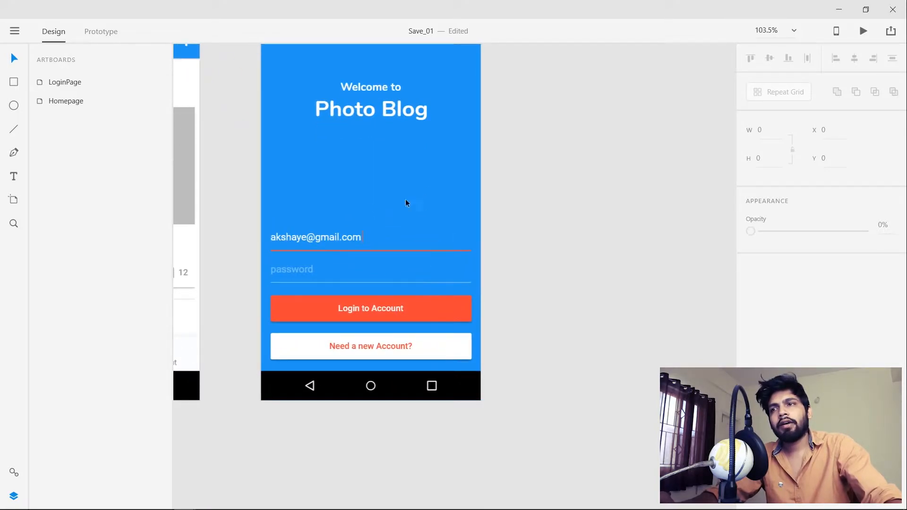
pyautogui.hotkey('ctrl', 'z')
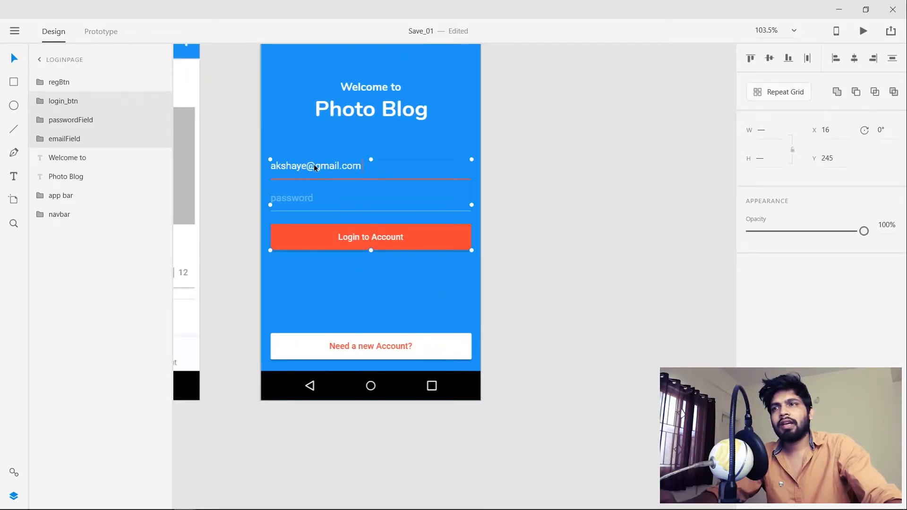
# Move the email, password and login elements down to Y 259 and the "Welcome to" and "Photo Blog" texts up to Y 102
pyautogui.moveTo(314, 165); pyautogui.dragTo(314, 172)
pyautogui.scroll(2, 558, 155)
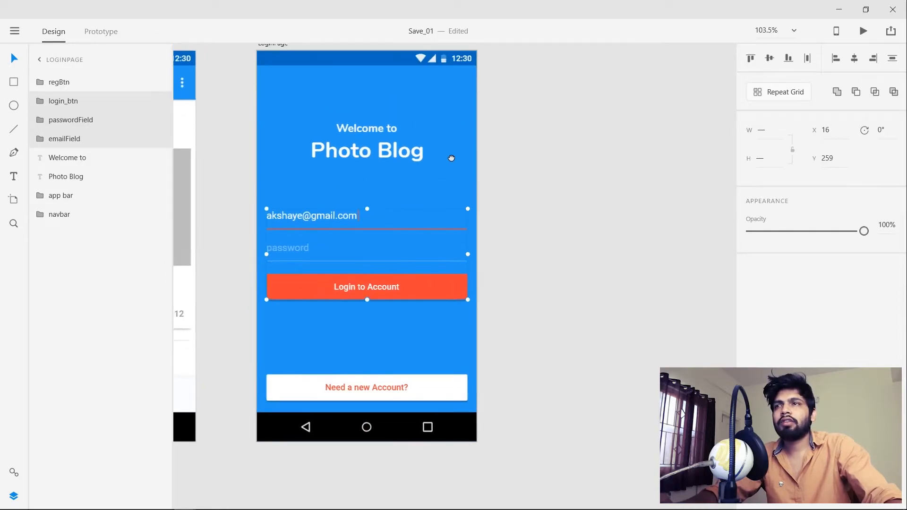
pyautogui.click(367, 132)
pyautogui.keyDown('shift'); pyautogui.click(370, 149); pyautogui.keyUp('shift')
pyautogui.moveTo(370, 126); pyautogui.dragTo(373, 118)
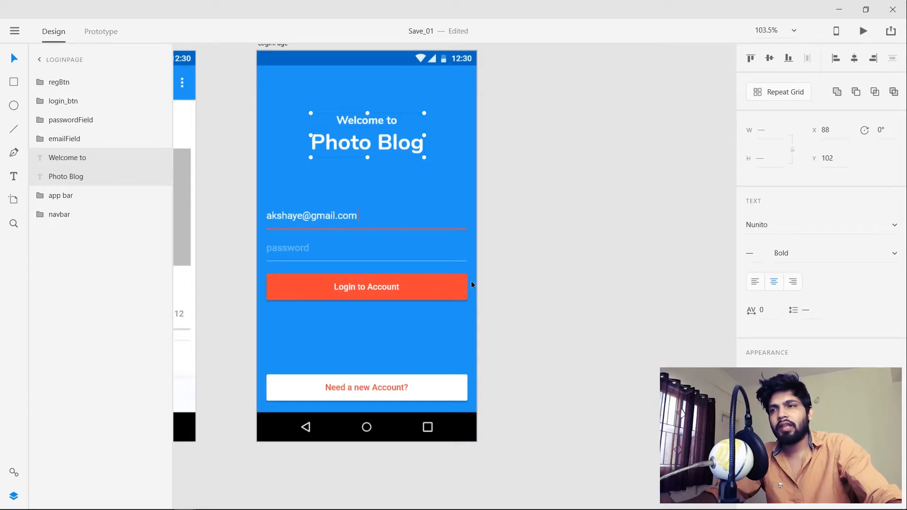
pyautogui.click(589, 305)
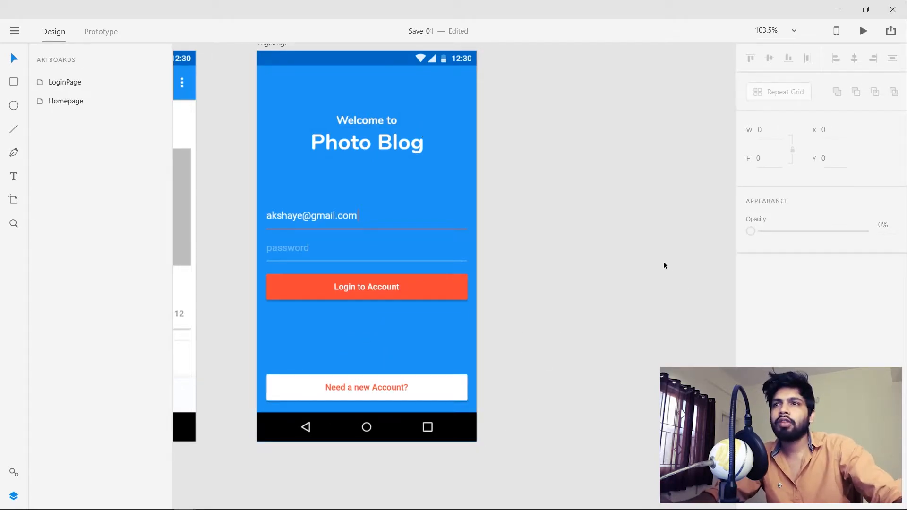
# Review the LoginPage layout beside the Homepage and save the document
pyautogui.scroll(-3, 573, 237)
pyautogui.moveTo(531, 203); pyautogui.dragTo(484, 202)
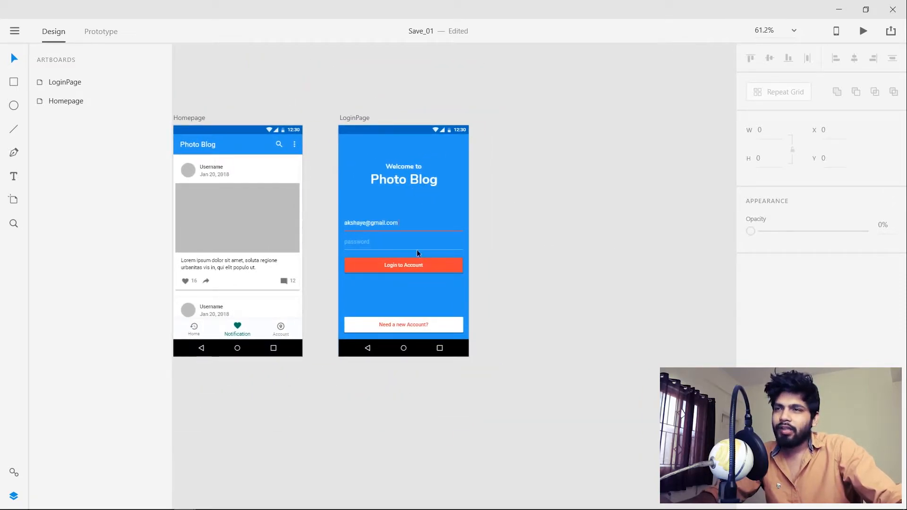
pyautogui.scroll(1, 410, 246)
pyautogui.scroll(3, 411, 247)
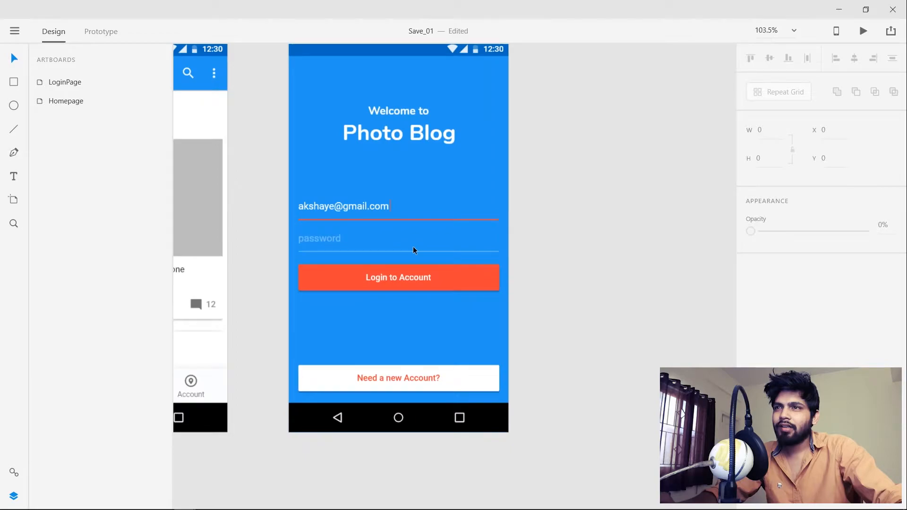
pyautogui.hotkey('ctrl', 's')
# Duplicate the LoginPage artboard, placing the copy beside the original
pyautogui.scroll(-3, 510, 204)
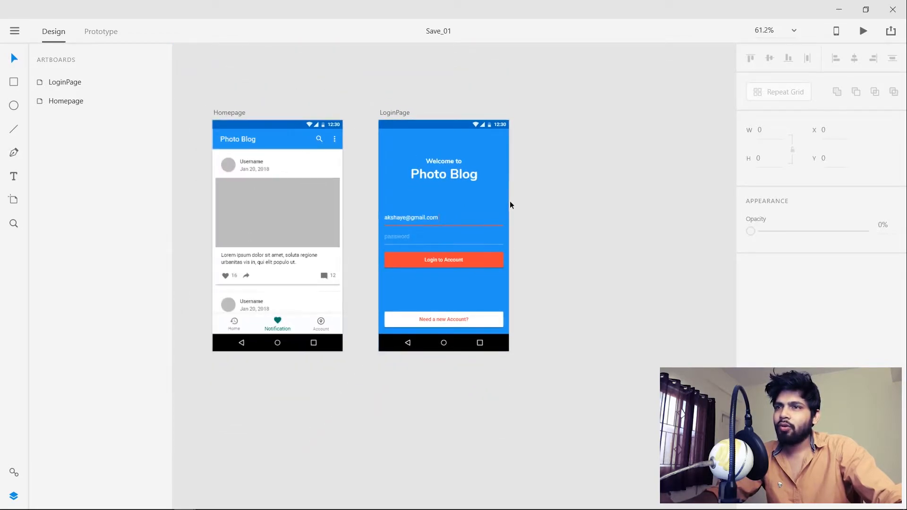
pyautogui.scroll(2, 545, 212)
pyautogui.moveTo(346, 164); pyautogui.dragTo(442, 166)
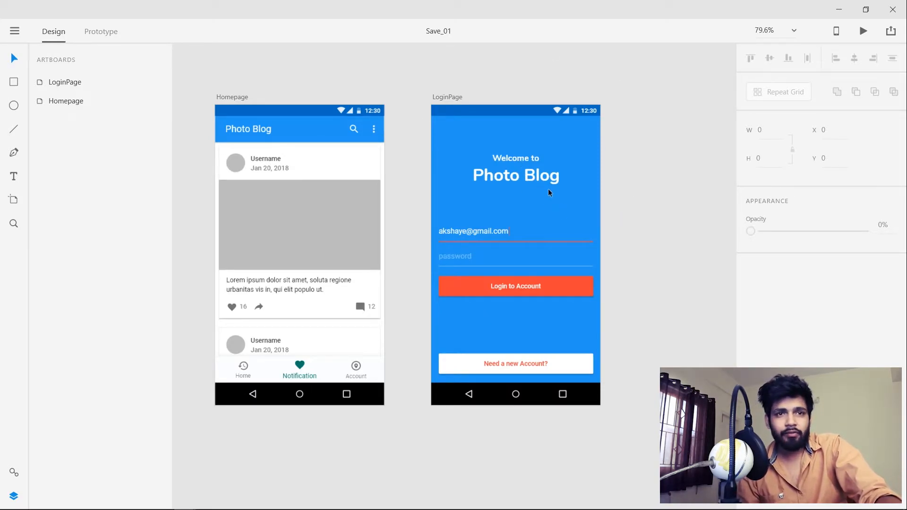
pyautogui.moveTo(518, 102)
pyautogui.mouseDown()
pyautogui.moveTo(445, 117)
pyautogui.moveTo(549, 115)
pyautogui.moveTo(515, 120)
pyautogui.mouseUp()
pyautogui.scroll(-4, 445, 117)
pyautogui.scroll(5, 515, 120)
# Rename the duplicated login artboard to RegisterPage
pyautogui.doubleClick(367, 104)
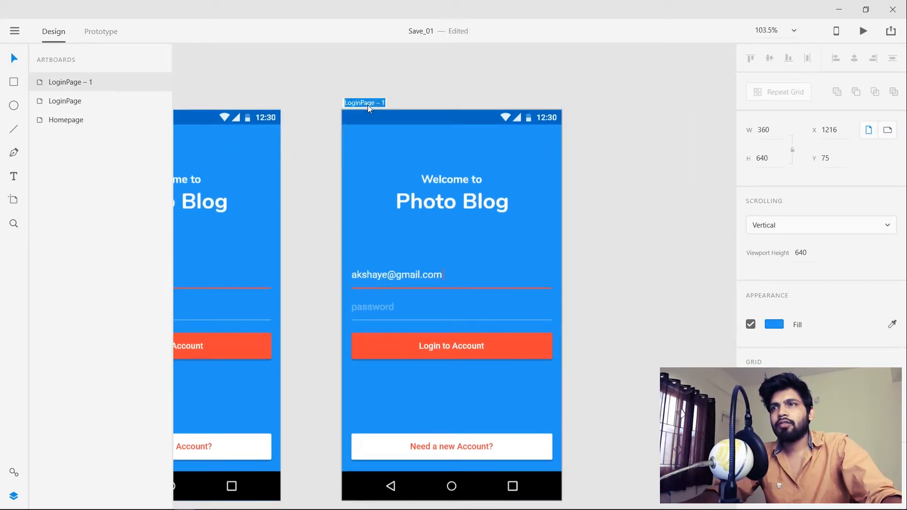
pyautogui.write('reg')
pyautogui.press('BackSpace')
pyautogui.press('BackSpace')
pyautogui.press('BackSpace')
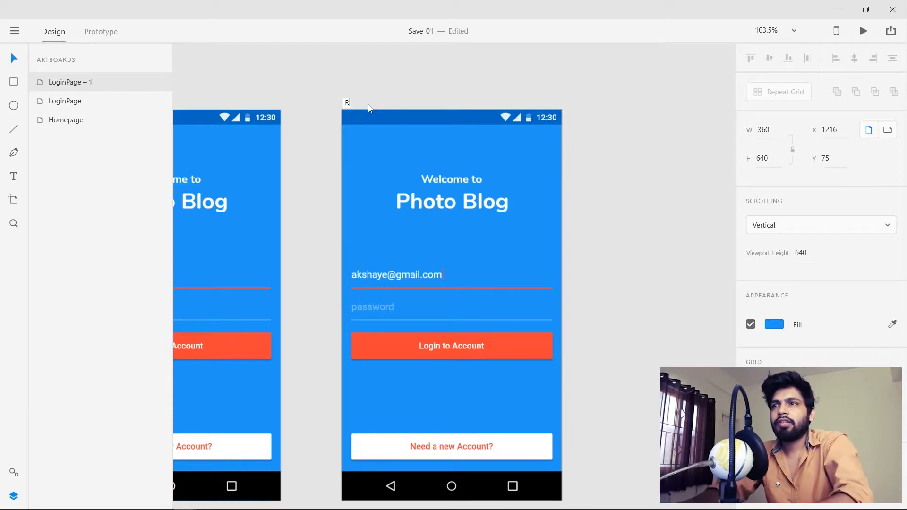
pyautogui.write('Regise')
pyautogui.press('BackSpace')
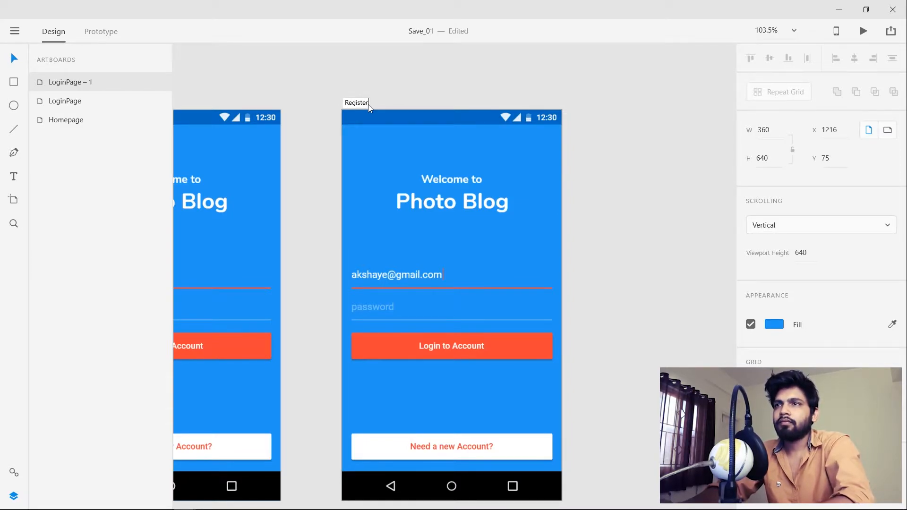
pyautogui.write('terPage')
pyautogui.press('Return')
pyautogui.click(668, 234)
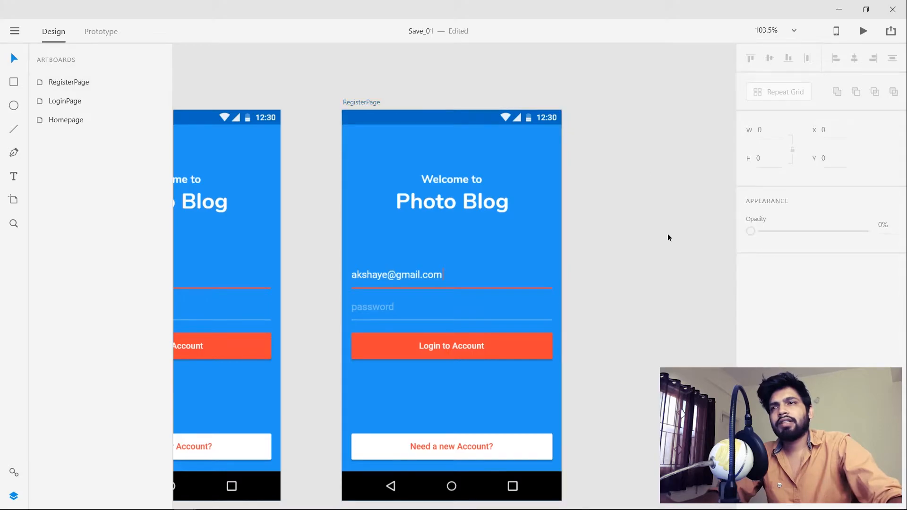
# Change the RegisterPage's "Welcome to" text to "Create a new Account"
pyautogui.scroll(-5, 427, 191)
pyautogui.moveTo(341, 188); pyautogui.dragTo(506, 183)
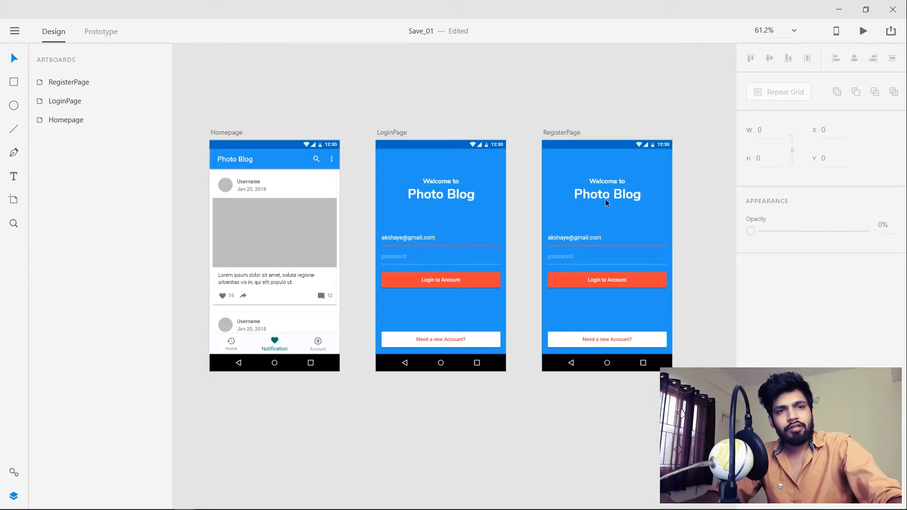
pyautogui.scroll(1, 605, 199)
pyautogui.scroll(2, 603, 202)
pyautogui.moveTo(591, 221); pyautogui.dragTo(460, 184)
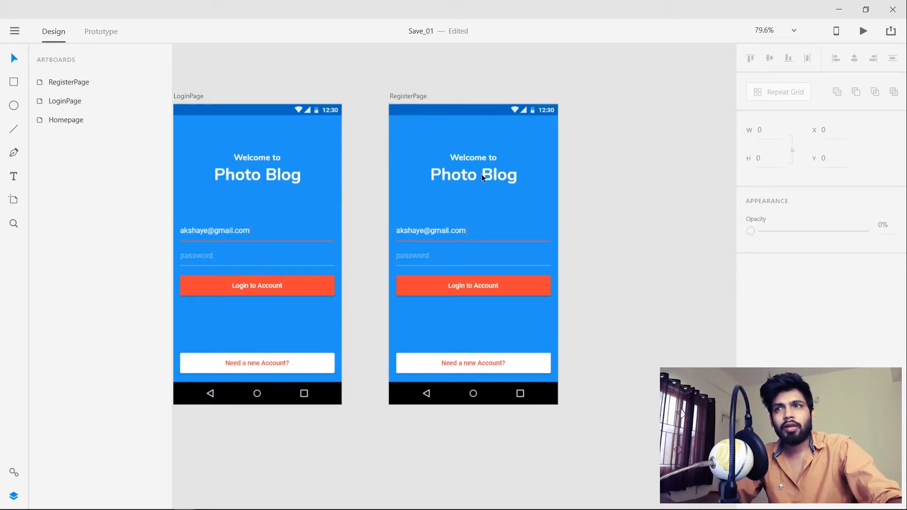
pyautogui.click(479, 159)
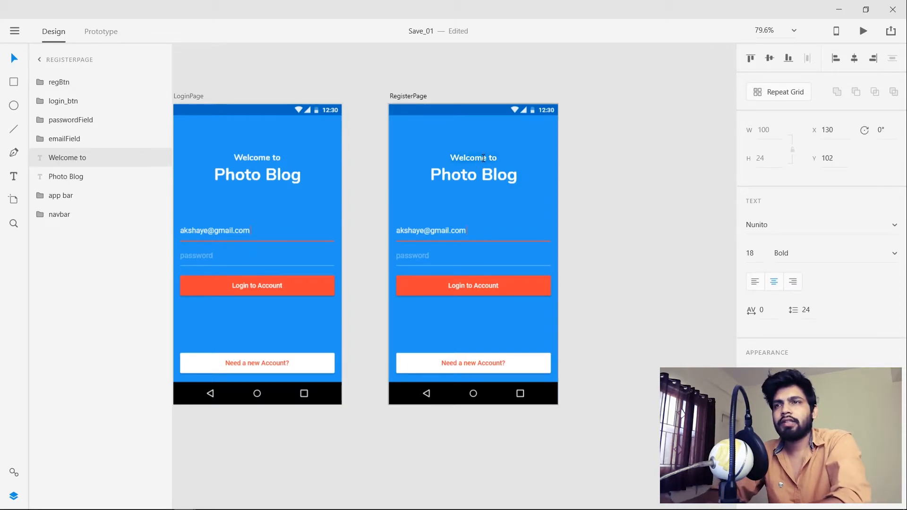
pyautogui.doubleClick(483, 159)
pyautogui.hotkey('ctrl', 'a')
pyautogui.write('Create a ne')
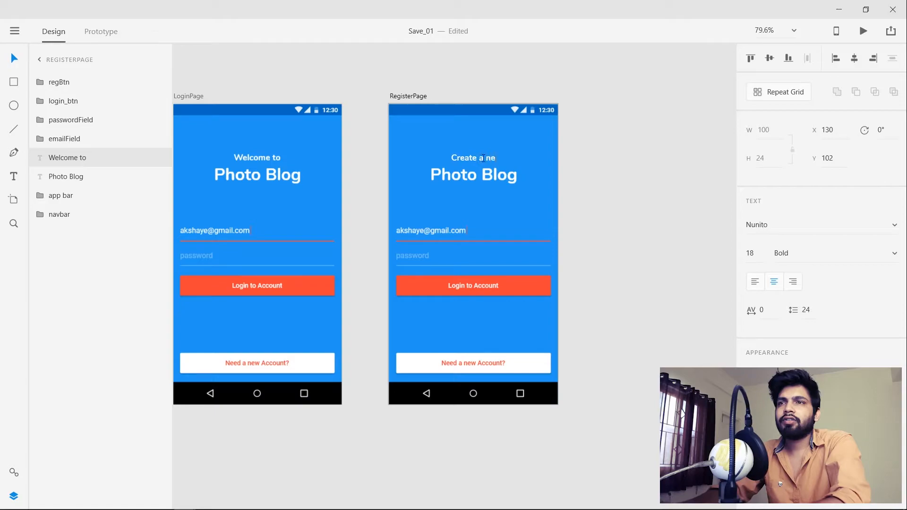
pyautogui.write('w Account')
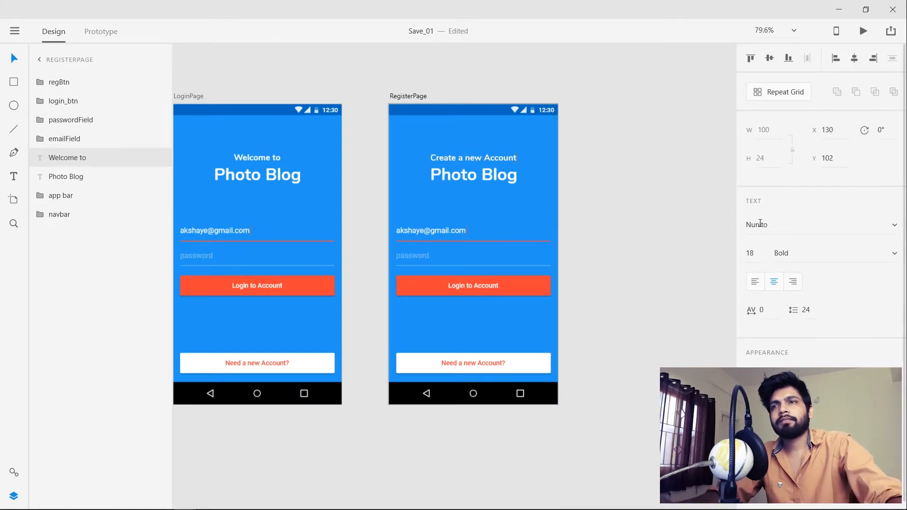
pyautogui.press('Escape')
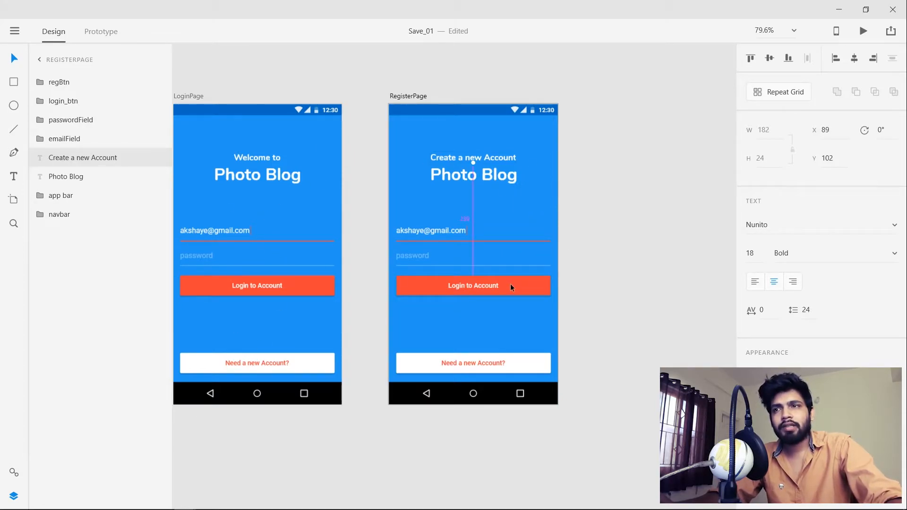
# Change the label of the RegisterPage's orange "Login to Account" button to "Create Account"
pyautogui.scroll(-1, 511, 285)
pyautogui.scroll(1, 511, 284)
pyautogui.scroll(-1, 458, 234)
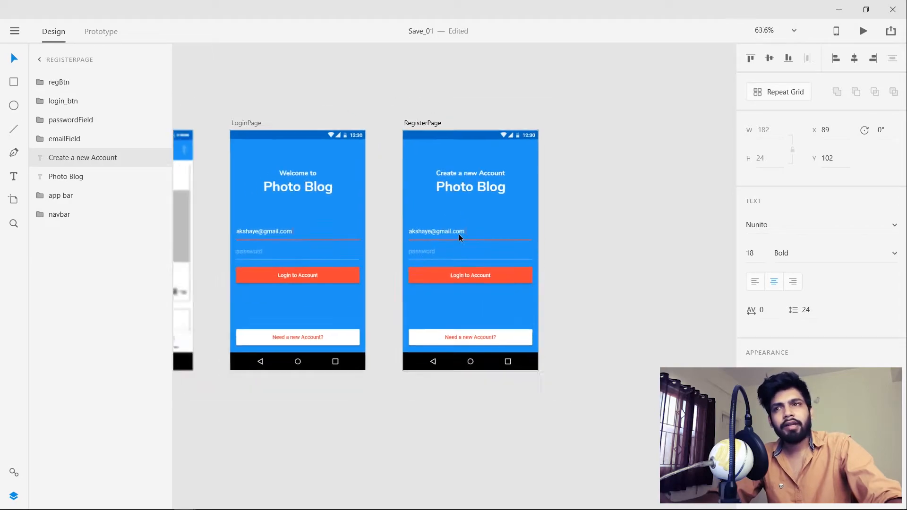
pyautogui.scroll(2, 464, 257)
pyautogui.doubleClick(475, 286)
pyautogui.doubleClick(486, 287)
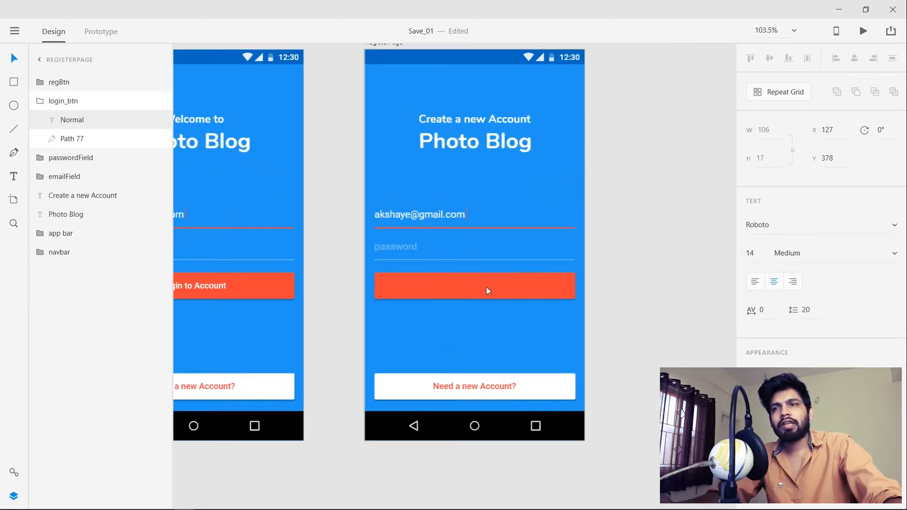
pyautogui.hotkey('ctrl', 'a')
pyautogui.write('Create Acc')
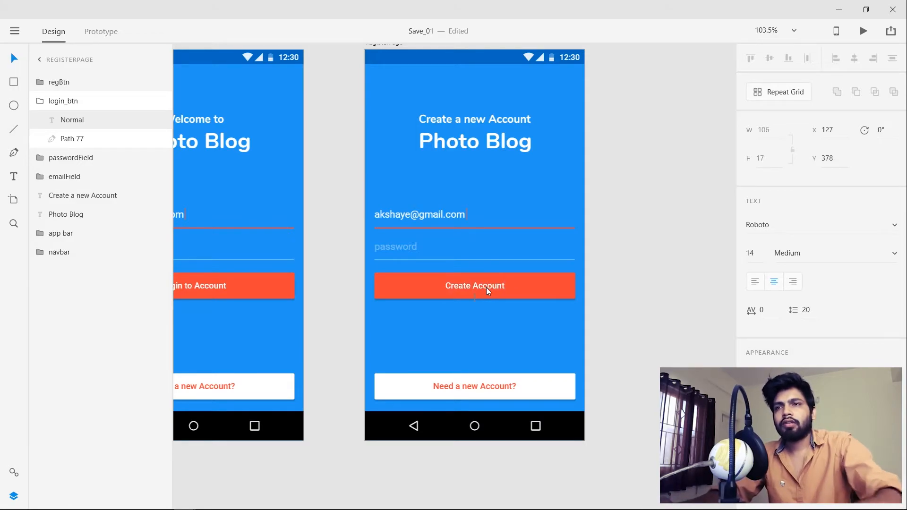
pyautogui.press('super')
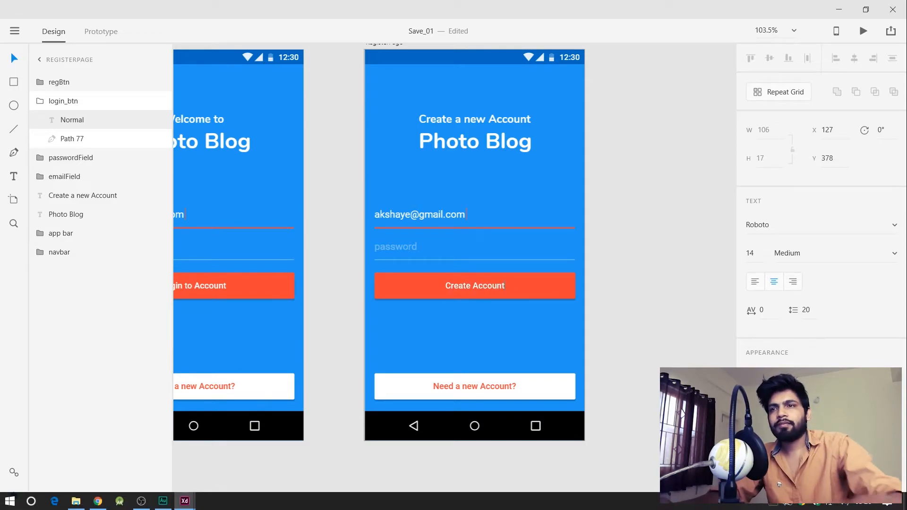
# Change the label of the RegisterPage's white "Need a new Account?" button to "Already have an account?"
pyautogui.click(503, 387)
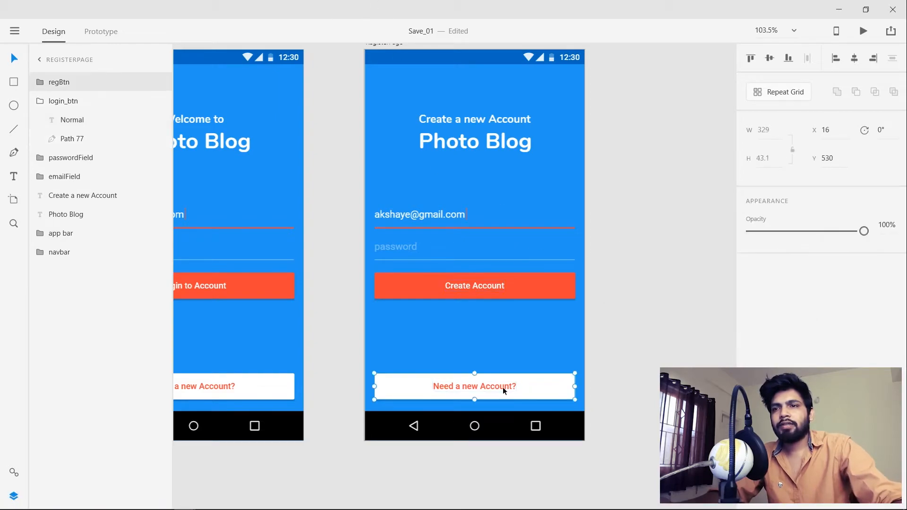
pyautogui.doubleClick(502, 387)
pyautogui.doubleClick(503, 387)
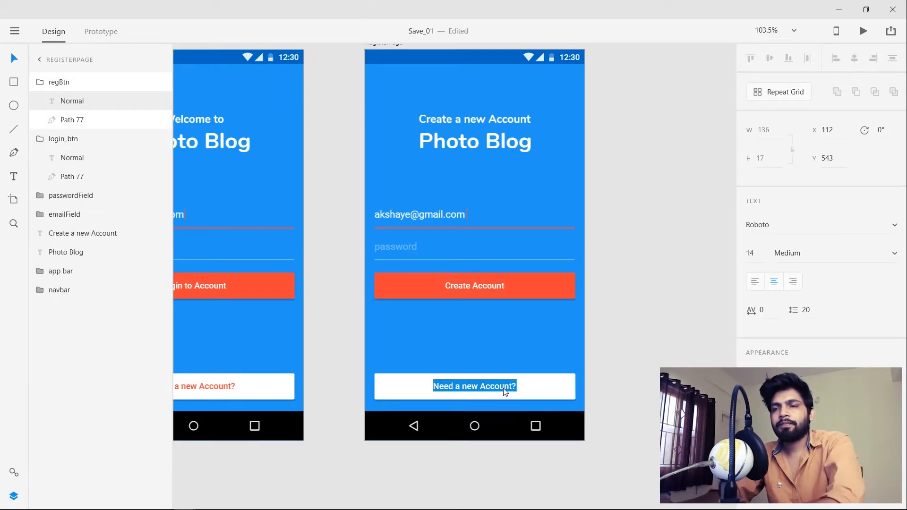
pyautogui.write('Already ha')
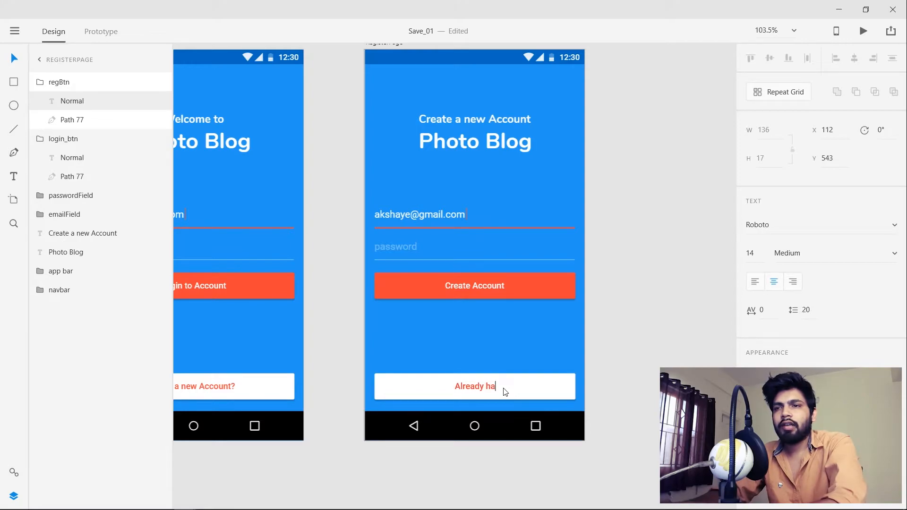
pyautogui.write('ve an account?')
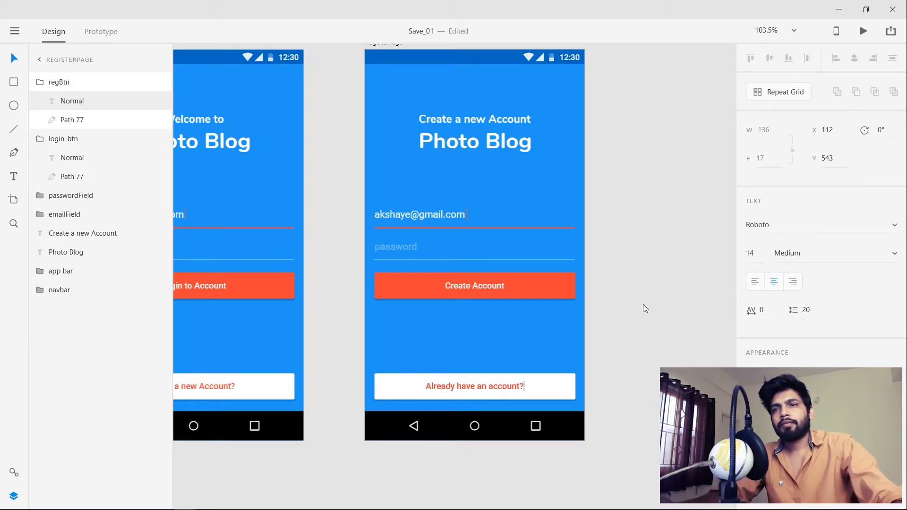
pyautogui.press('Escape')
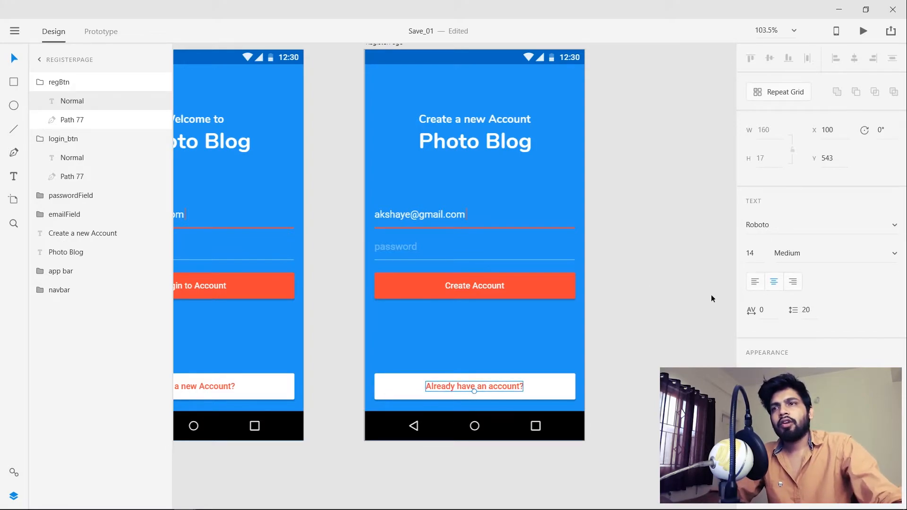
# Move the Create Account button down and duplicate the password field into the space between the original field and the button
pyautogui.scroll(3, 535, 263)
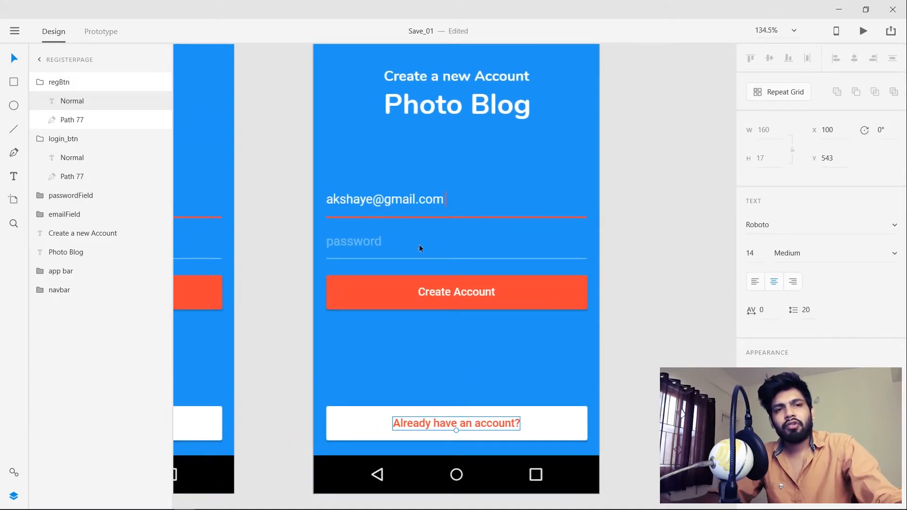
pyautogui.click(433, 281)
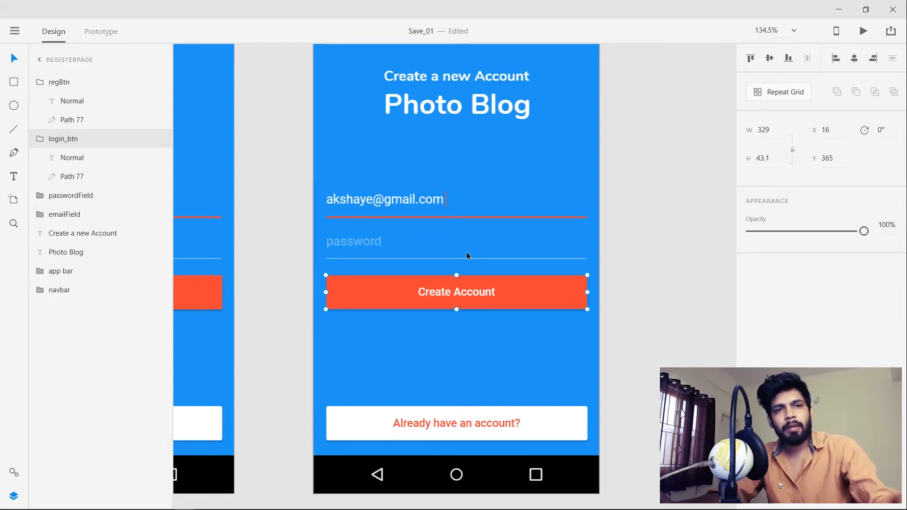
pyautogui.moveTo(391, 288); pyautogui.dragTo(391, 334)
pyautogui.click(362, 242)
pyautogui.keyDown('alt'); pyautogui.moveTo(367, 245); pyautogui.dragTo(369, 281); pyautogui.keyUp('alt')
pyautogui.click(683, 201)
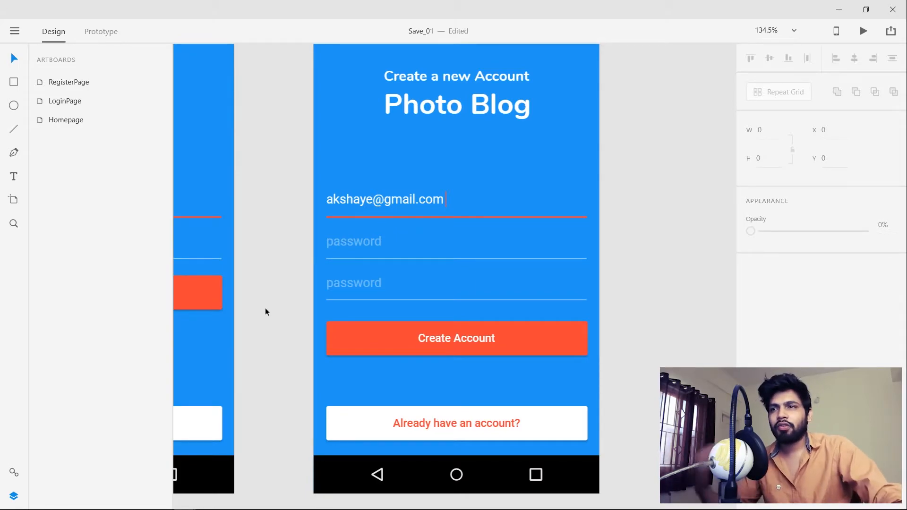
# Change the hint text of the duplicated password field to "confirm password"
pyautogui.doubleClick(342, 280)
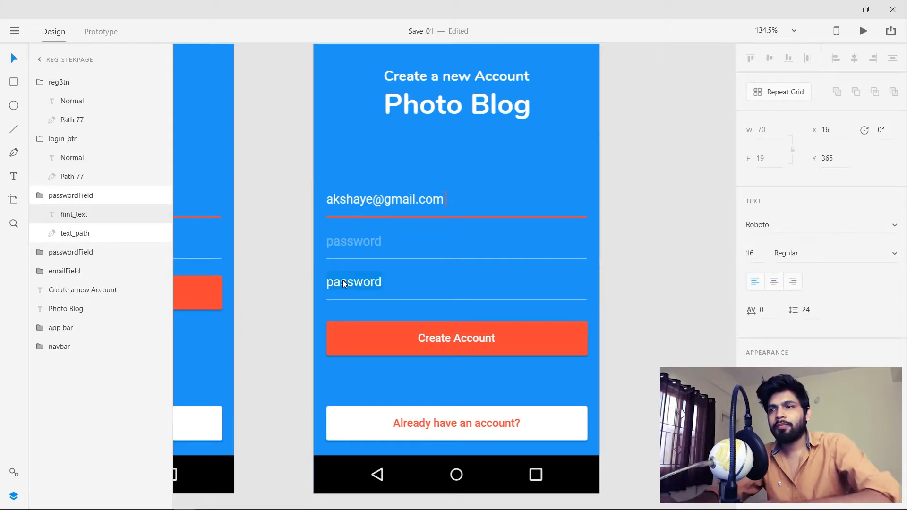
pyautogui.write('c')
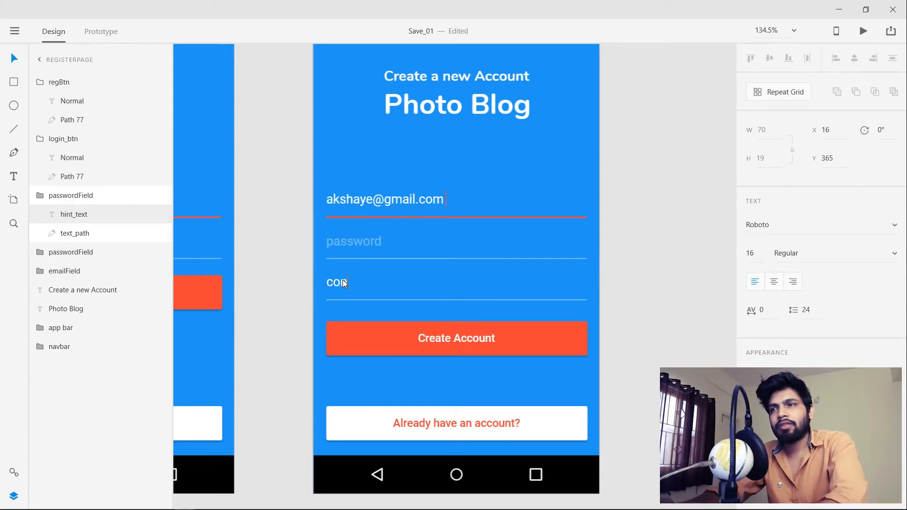
pyautogui.write('onfirm password')
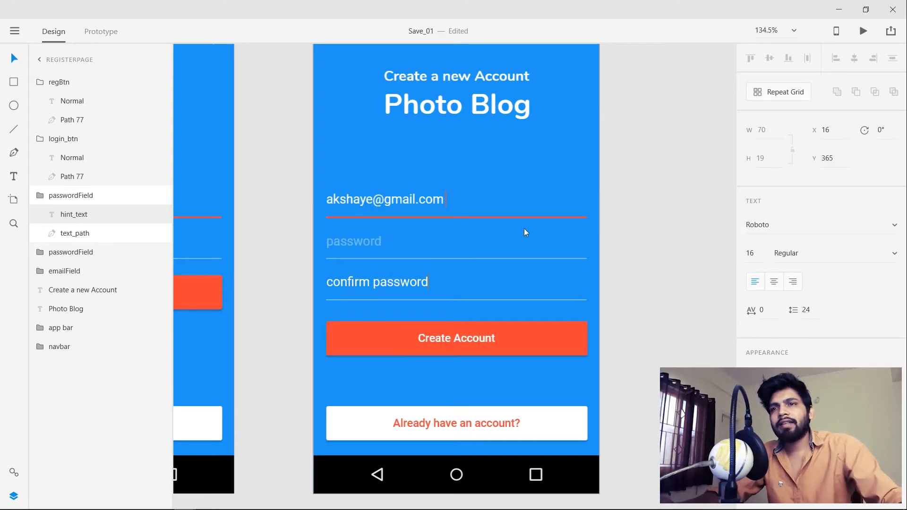
pyautogui.click(654, 206)
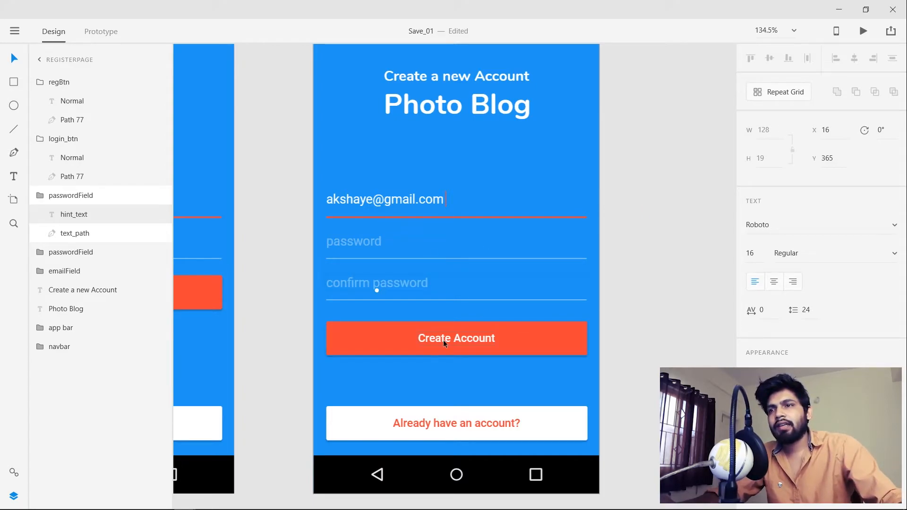
# Nudge the Create Account button slightly up towards the confirm password field and review all three artboards side by side
pyautogui.moveTo(444, 340); pyautogui.dragTo(443, 335)
pyautogui.click(622, 236)
pyautogui.scroll(-6, 456, 170)
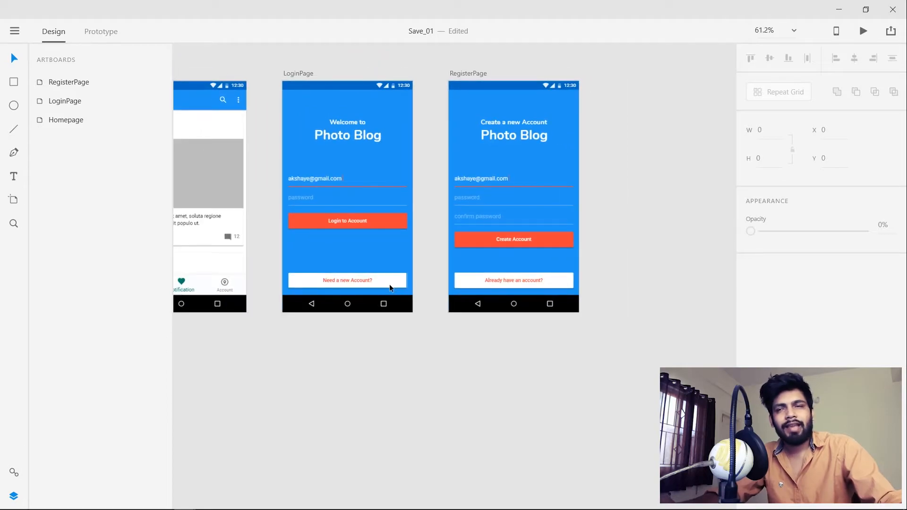
pyautogui.moveTo(321, 303); pyautogui.dragTo(400, 312)
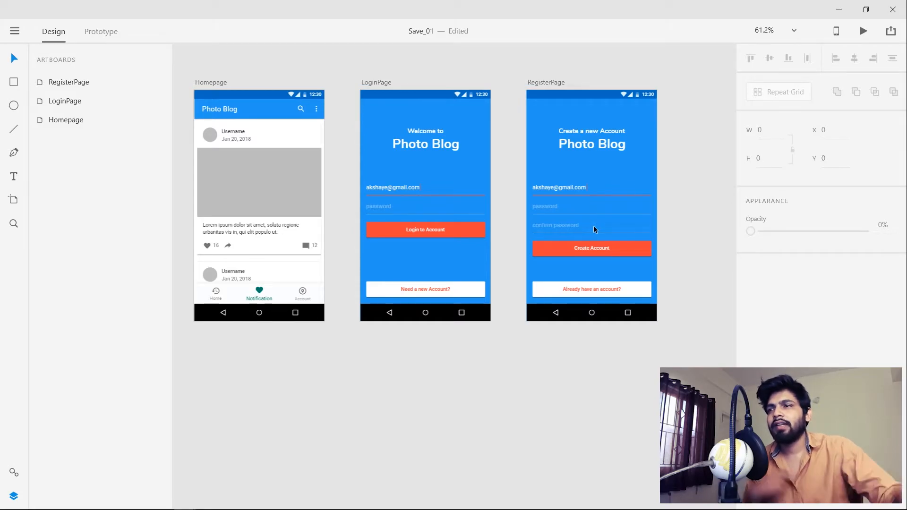
# Recolour the clock path of the Homepage toolbar's Home icon with the orange-red sampled from the Login to Account button
pyautogui.scroll(4, 224, 290)
pyautogui.hscroll(-2, 224, 291)
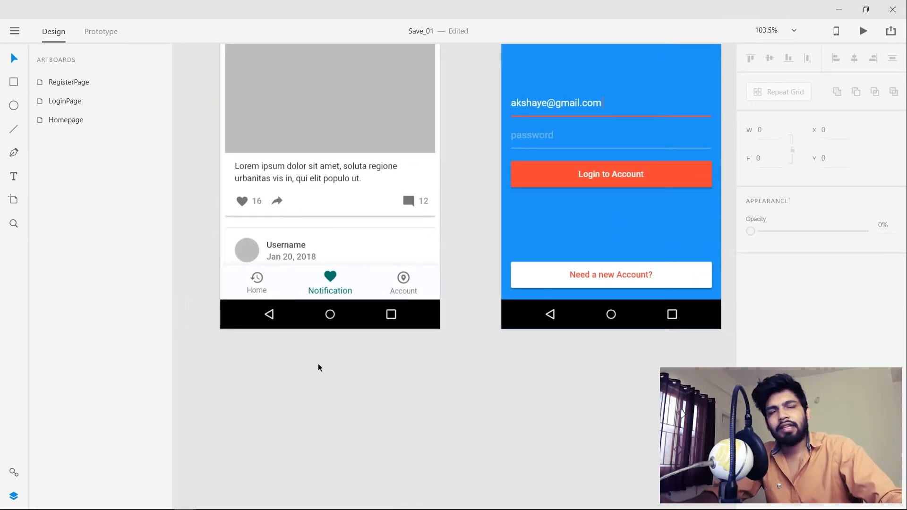
pyautogui.scroll(3, 255, 290)
pyautogui.click(234, 266)
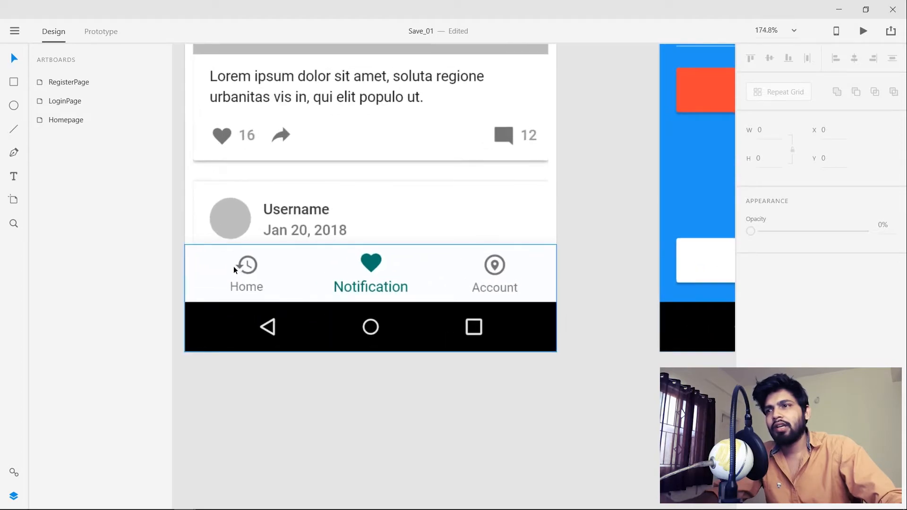
pyautogui.doubleClick(249, 266)
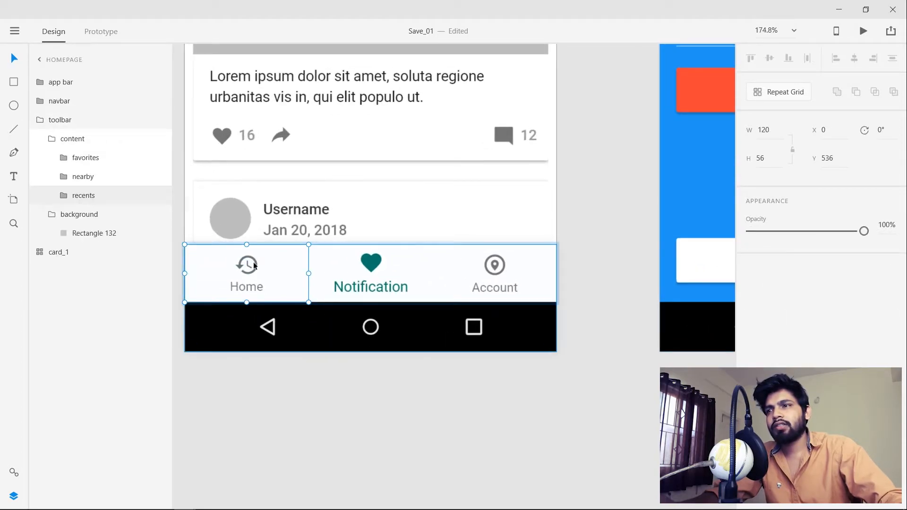
pyautogui.doubleClick(252, 262)
pyautogui.doubleClick(254, 261)
pyautogui.doubleClick(254, 263)
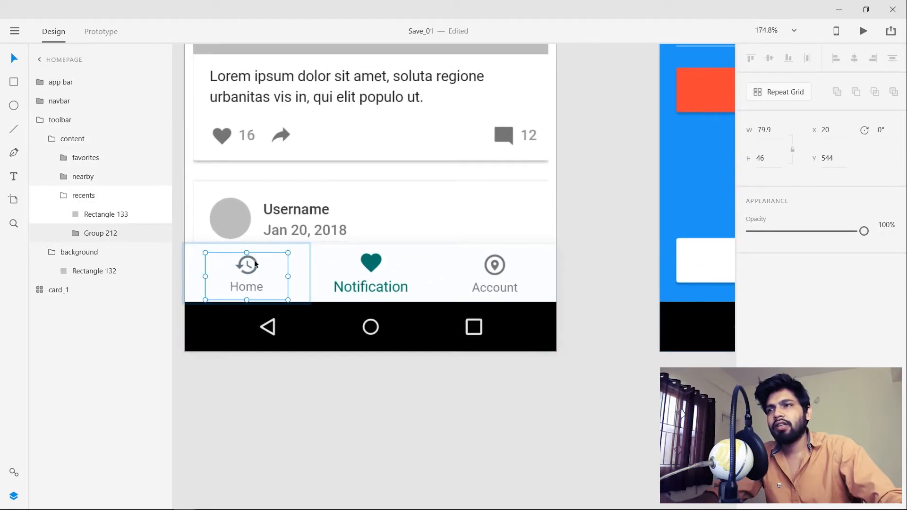
pyautogui.doubleClick(255, 264)
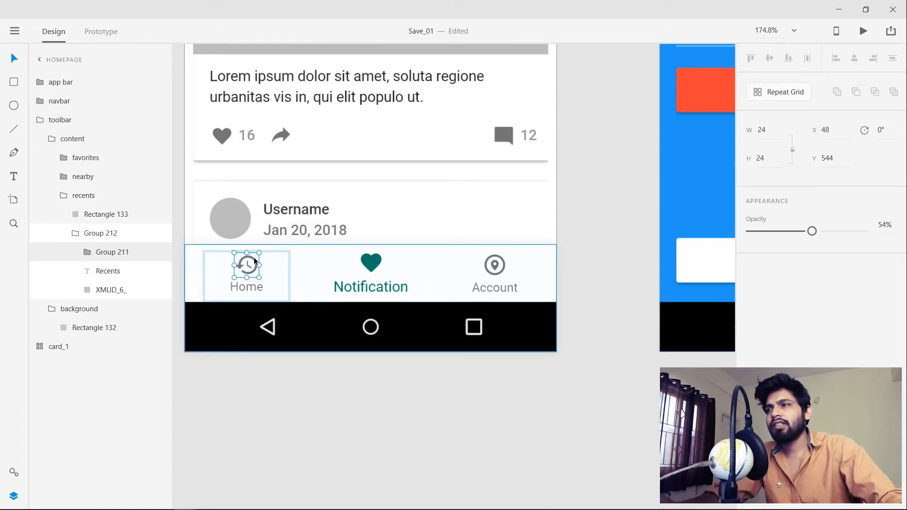
pyautogui.click(89, 253)
pyautogui.click(113, 271)
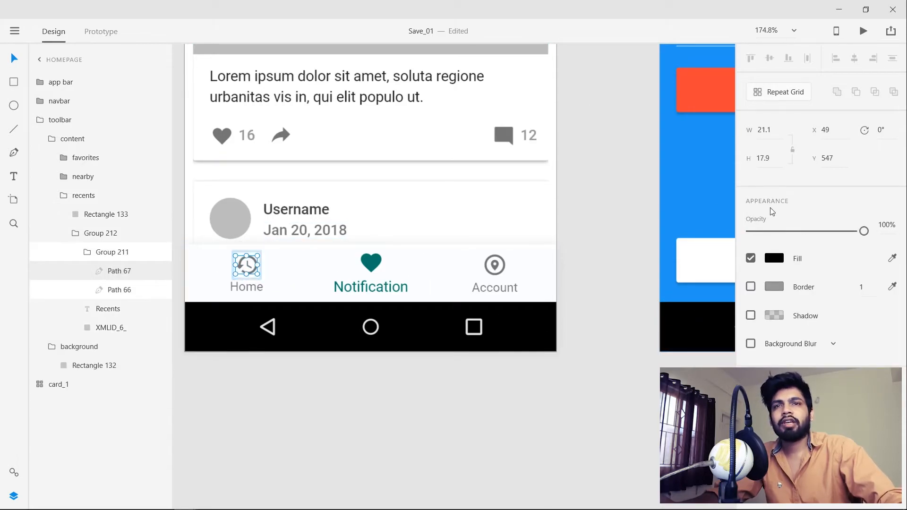
pyautogui.click(894, 258)
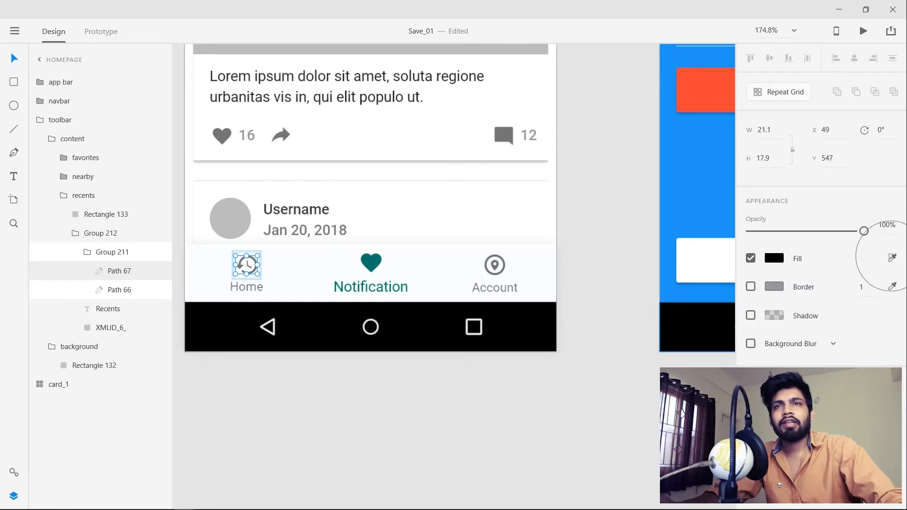
pyautogui.click(712, 89)
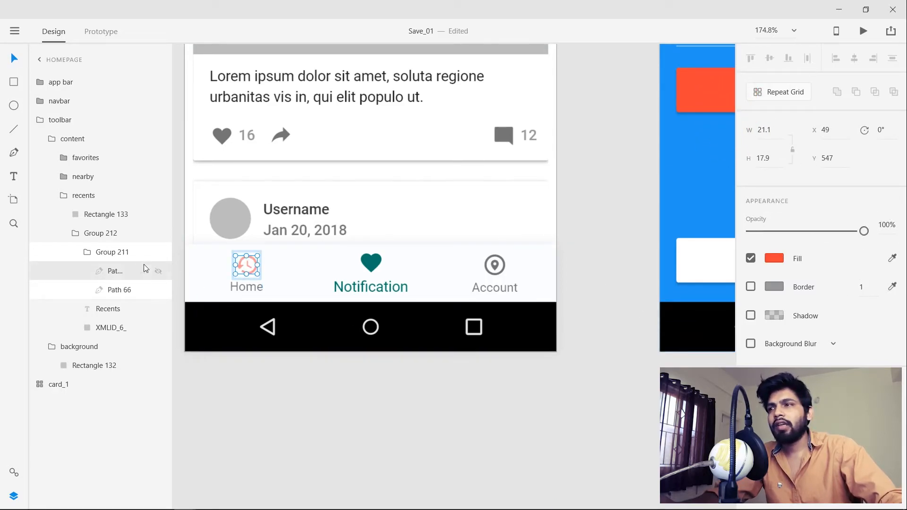
# Set the Home icon group's opacity to 100% and recolour the Home label with the orange-red sampled from the Login to Account button
pyautogui.click(117, 251)
pyautogui.moveTo(812, 231); pyautogui.dragTo(864, 231)
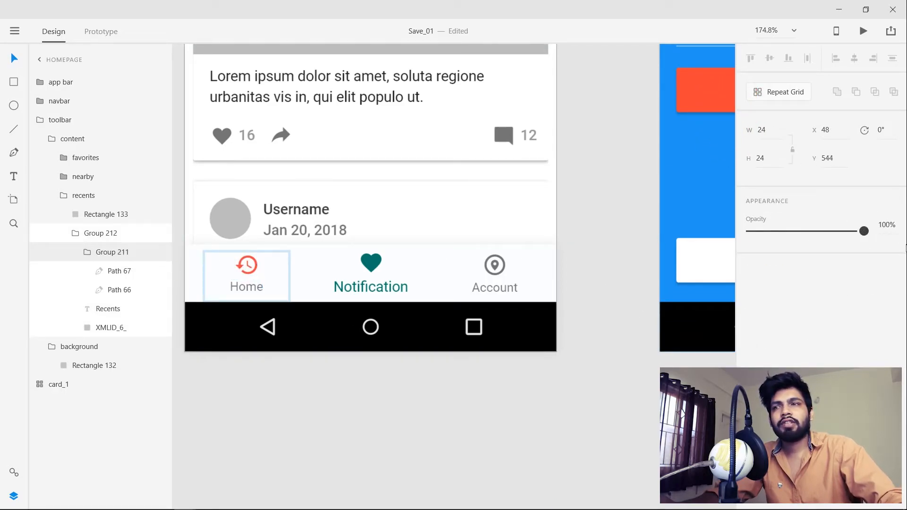
pyautogui.doubleClick(249, 288)
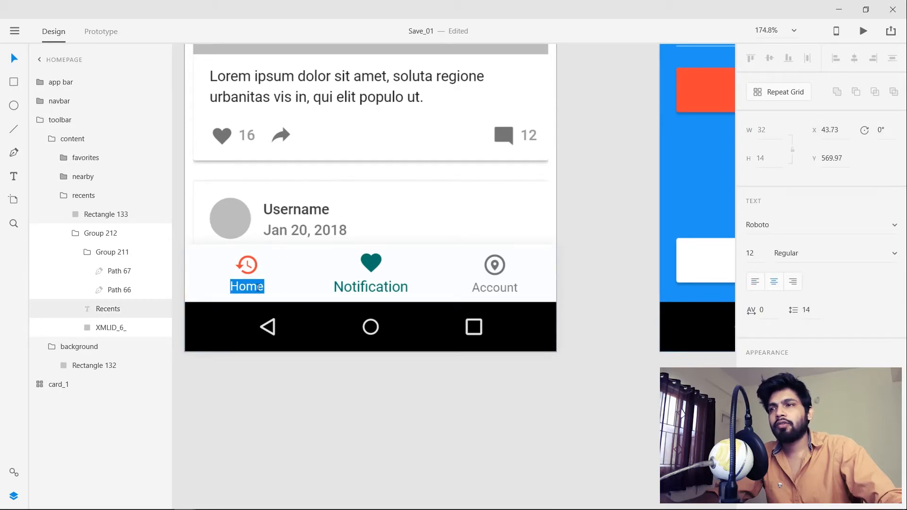
pyautogui.click(263, 368)
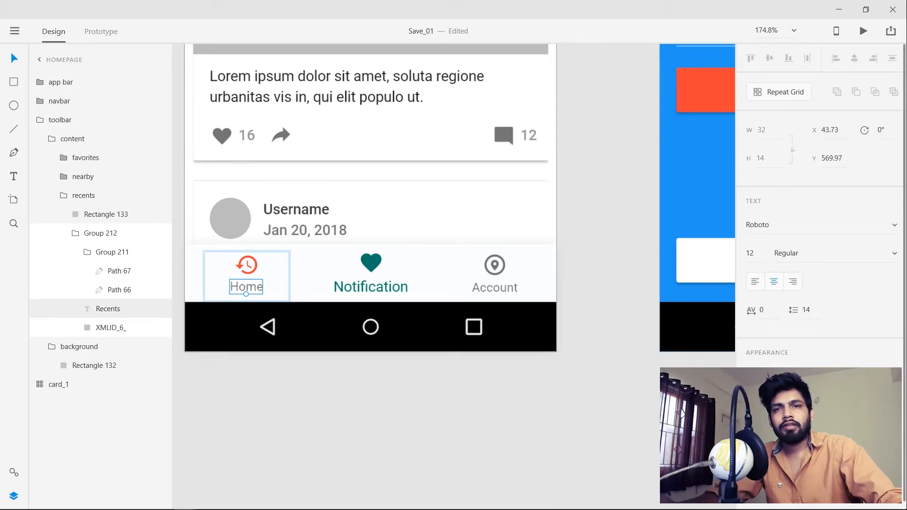
pyautogui.click(766, 410)
pyautogui.click(892, 410)
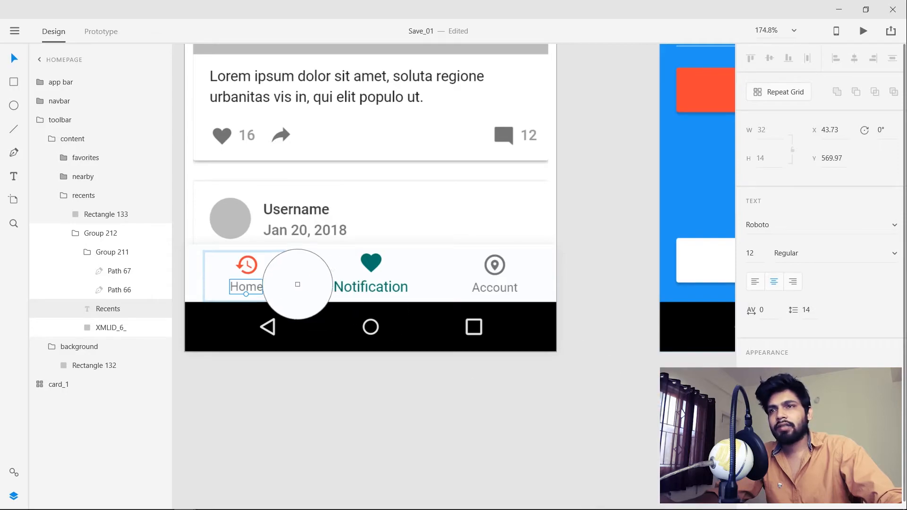
pyautogui.click(714, 89)
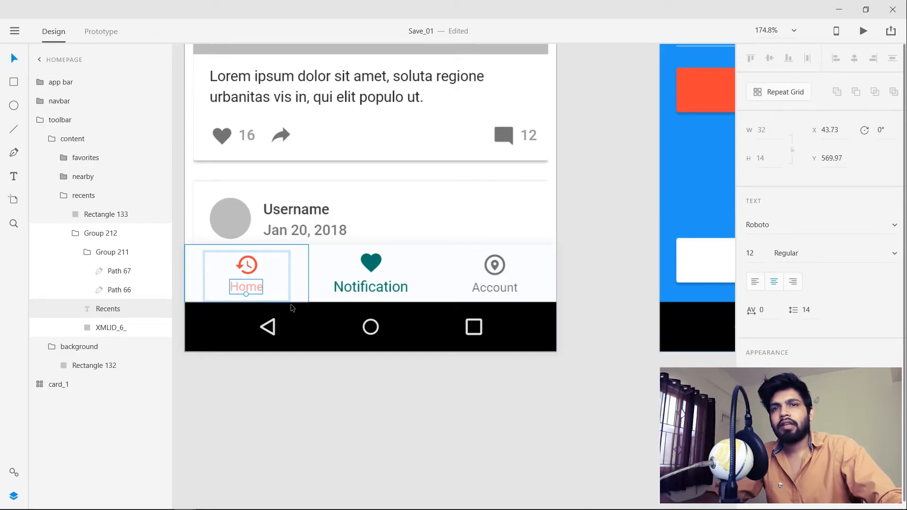
pyautogui.click(243, 424)
# Scale the Notification icon and label group down to about 63 by 42 in the Homepage toolbar
pyautogui.click(375, 260)
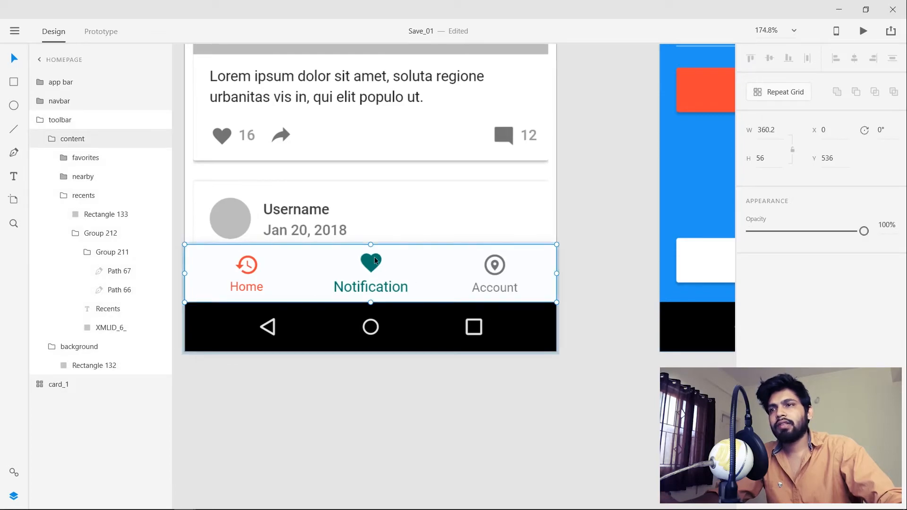
pyautogui.doubleClick(375, 260)
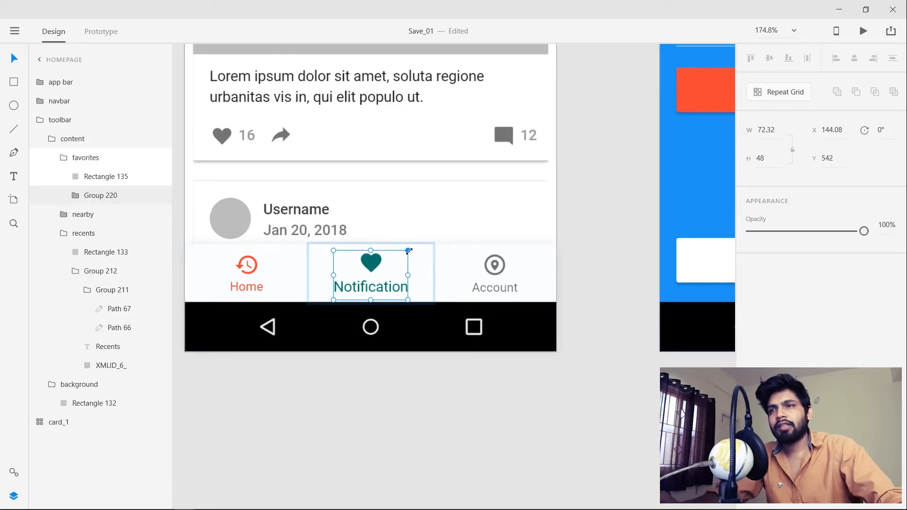
pyautogui.moveTo(408, 251); pyautogui.dragTo(406, 253)
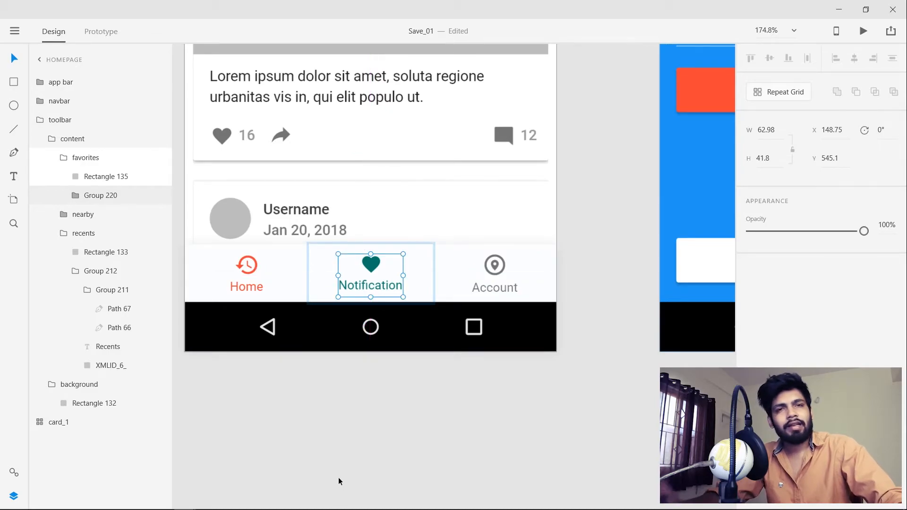
pyautogui.click(354, 452)
# Set the fill of the Notification heart's Path 71 to black, #000000
pyautogui.scroll(5, 349, 274)
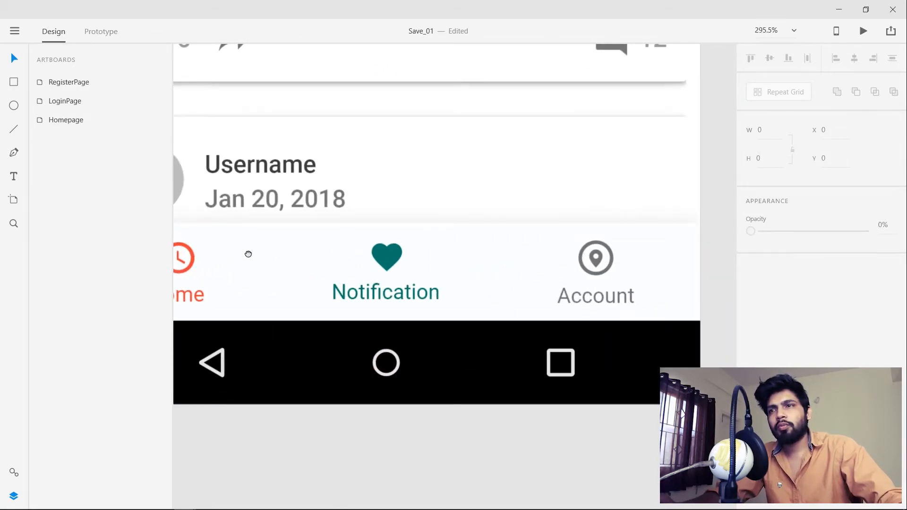
pyautogui.hscroll(-2, 458, 253)
pyautogui.click(460, 257)
pyautogui.doubleClick(462, 259)
pyautogui.doubleClick(461, 259)
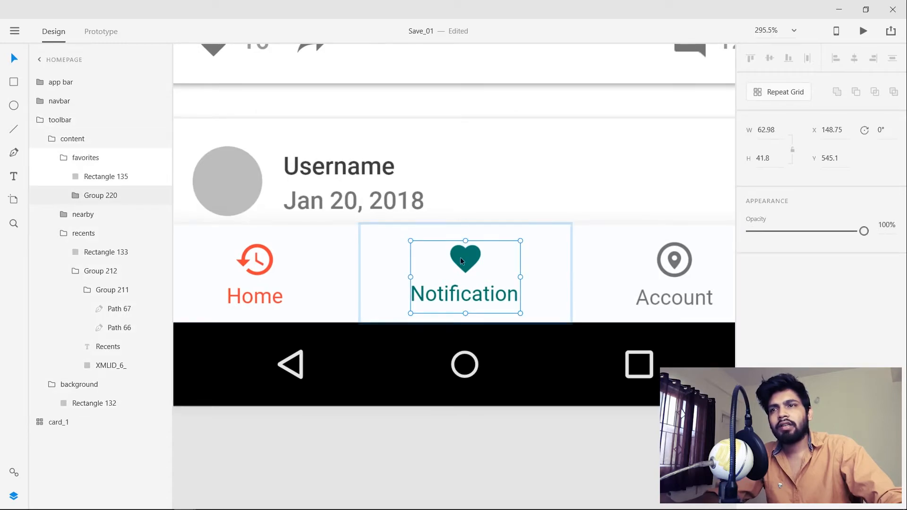
pyautogui.doubleClick(461, 259)
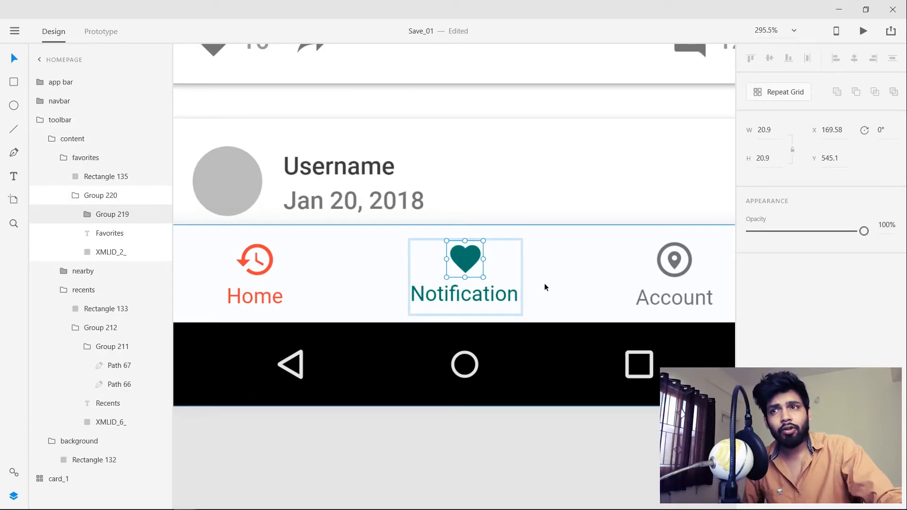
pyautogui.click(89, 215)
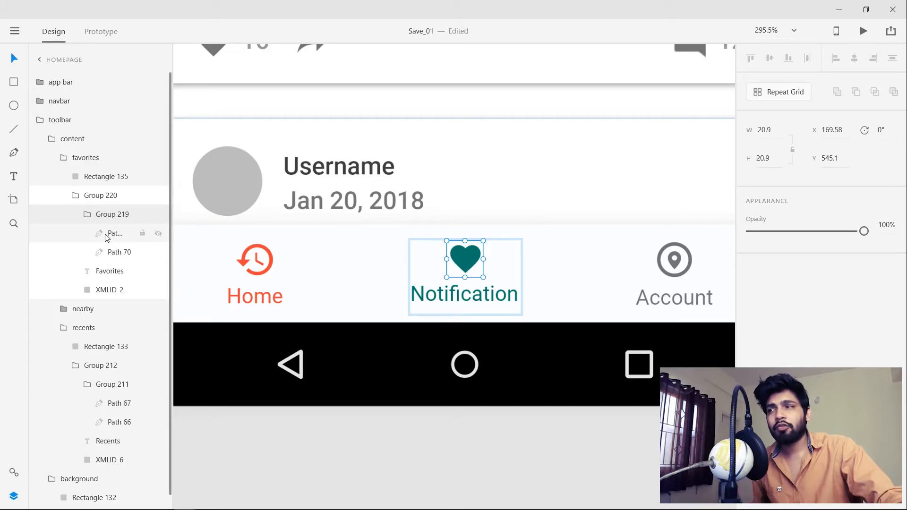
pyautogui.click(107, 233)
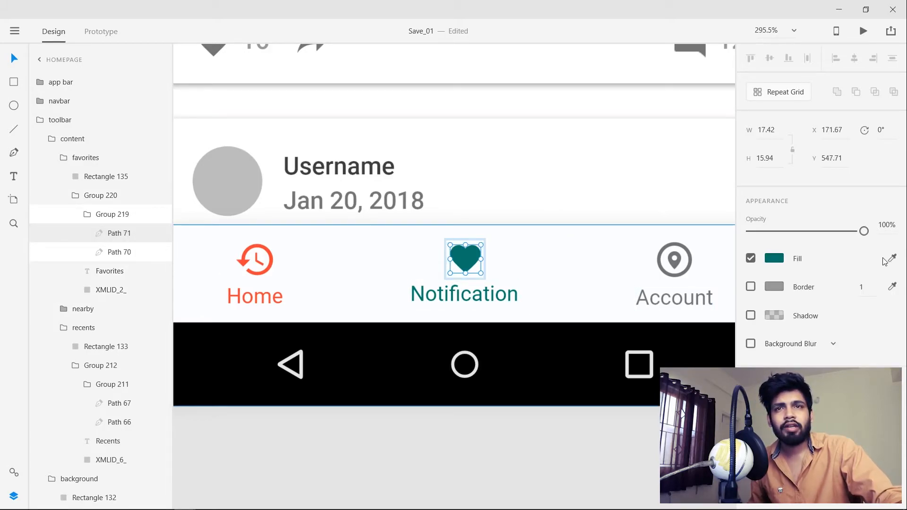
pyautogui.click(774, 258)
pyautogui.moveTo(611, 256); pyautogui.dragTo(597, 275)
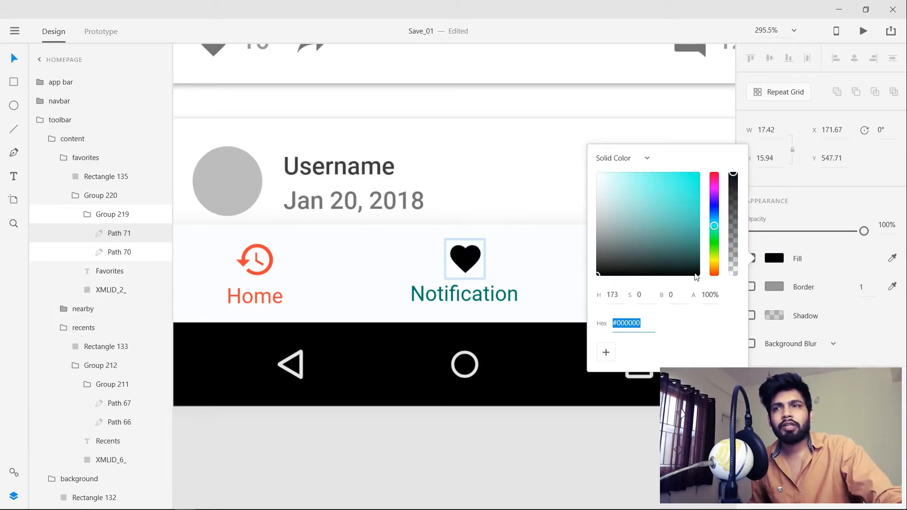
# Try lowering the Notification heart icon group's opacity to 54%
pyautogui.click(121, 214)
pyautogui.moveTo(814, 232); pyautogui.dragTo(812, 231)
pyautogui.scroll(-5, 491, 163)
pyautogui.moveTo(633, 146); pyautogui.dragTo(371, 236)
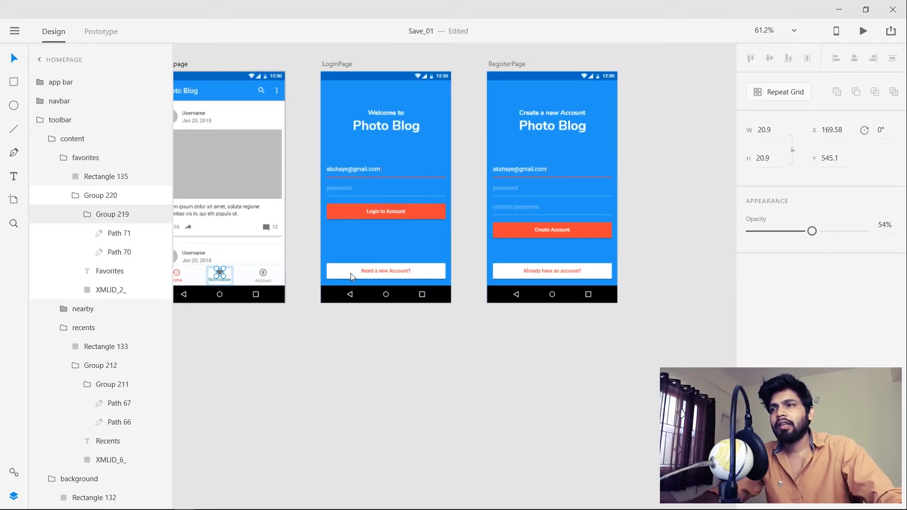
# Dim the black Notification heart to a mid-grey matching the Account icon by lowering the opacity of Group 219
pyautogui.click(299, 339)
pyautogui.scroll(2, 319, 296)
pyautogui.scroll(3, 352, 213)
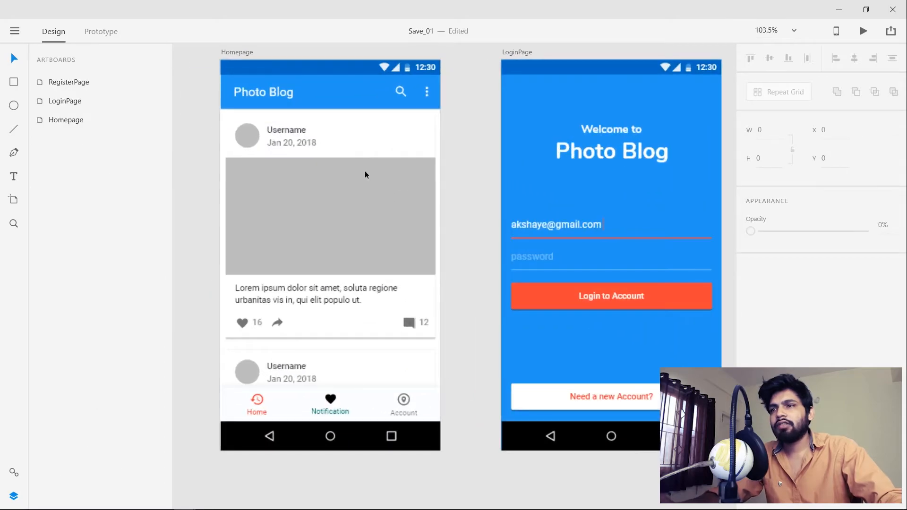
pyautogui.scroll(4, 331, 424)
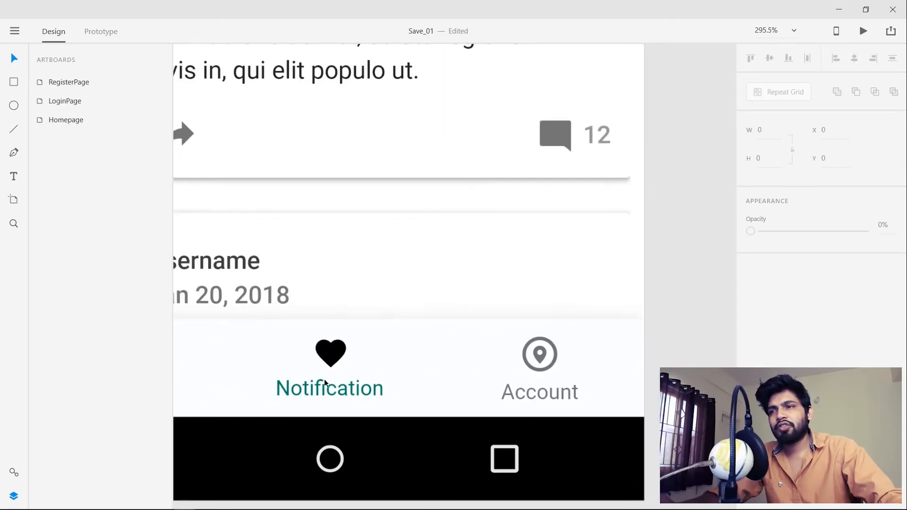
pyautogui.click(323, 366)
pyautogui.moveTo(320, 360); pyautogui.dragTo(387, 341)
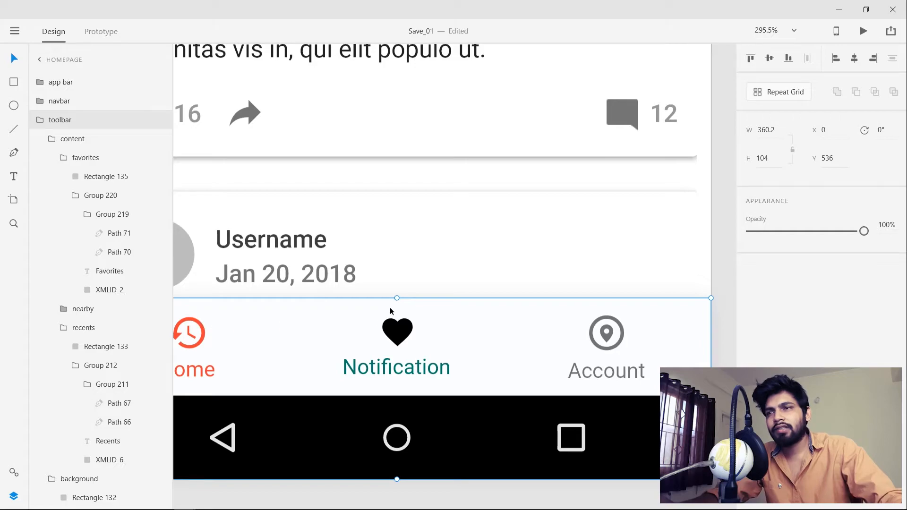
pyautogui.click(106, 215)
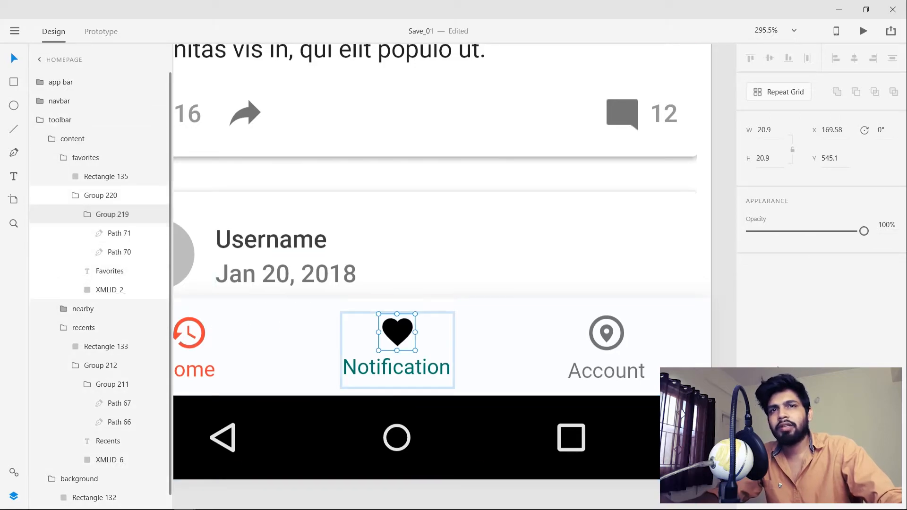
pyautogui.moveTo(864, 231); pyautogui.dragTo(808, 232)
# Set the Notification label's fill to #000000 and lower its opacity to a grey matching the Account label
pyautogui.click(413, 377)
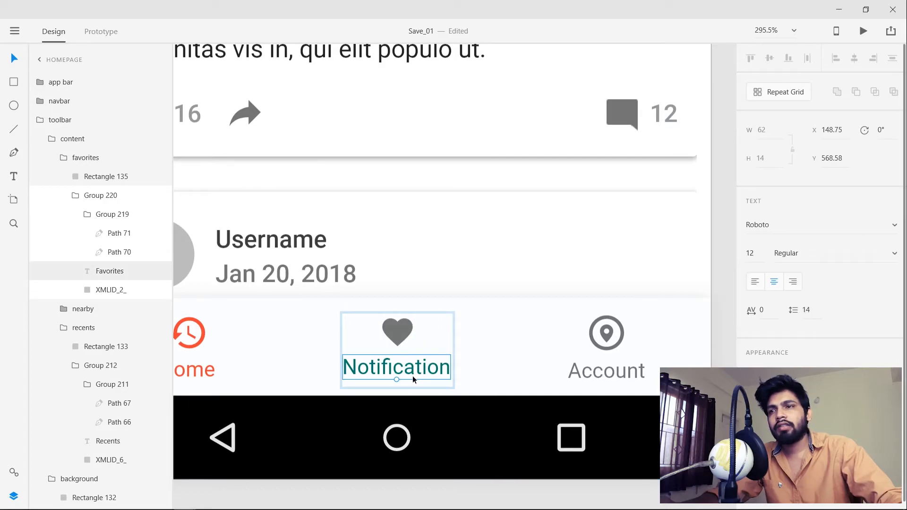
pyautogui.click(758, 410)
pyautogui.moveTo(673, 395); pyautogui.dragTo(545, 471)
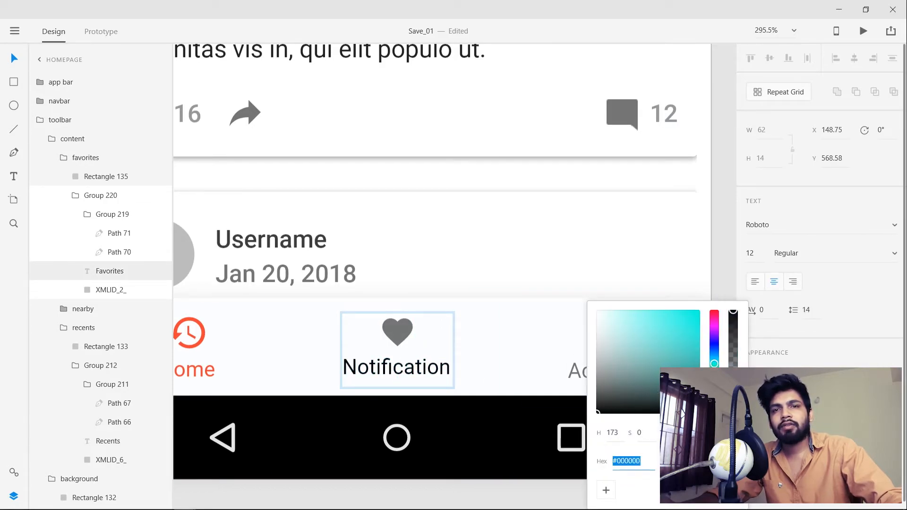
pyautogui.moveTo(864, 382); pyautogui.dragTo(822, 383)
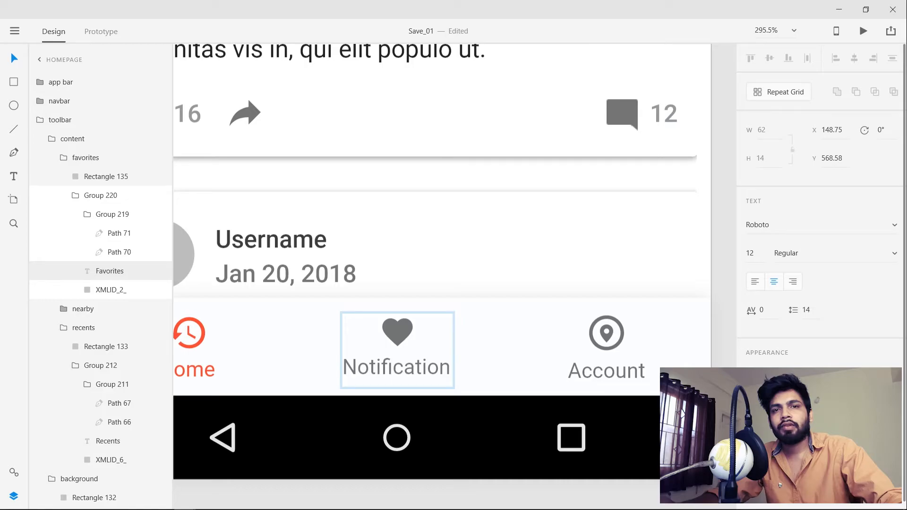
# Clear the selection, view the artboards side by side and save the document
pyautogui.click(488, 243)
pyautogui.scroll(-5, 506, 243)
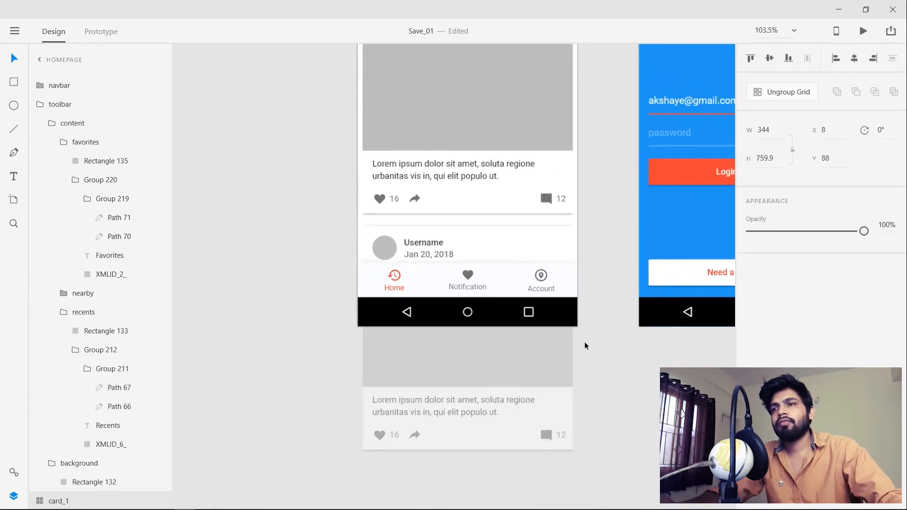
pyautogui.scroll(-4, 585, 346)
pyautogui.click(537, 400)
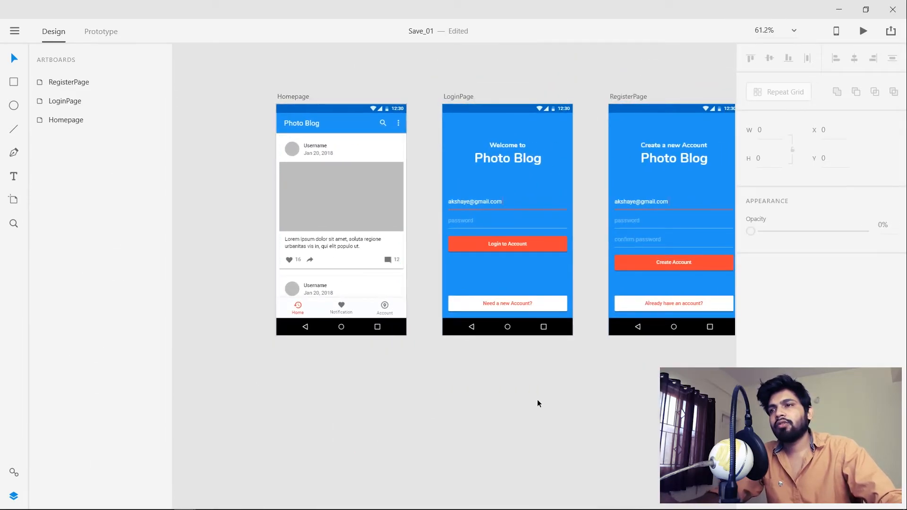
pyautogui.hotkey('ctrl', 's')
# Recolour the Home icon's clock path with the blue sampled from the LoginPage background
pyautogui.scroll(4, 362, 354)
pyautogui.moveTo(242, 284); pyautogui.dragTo(325, 339)
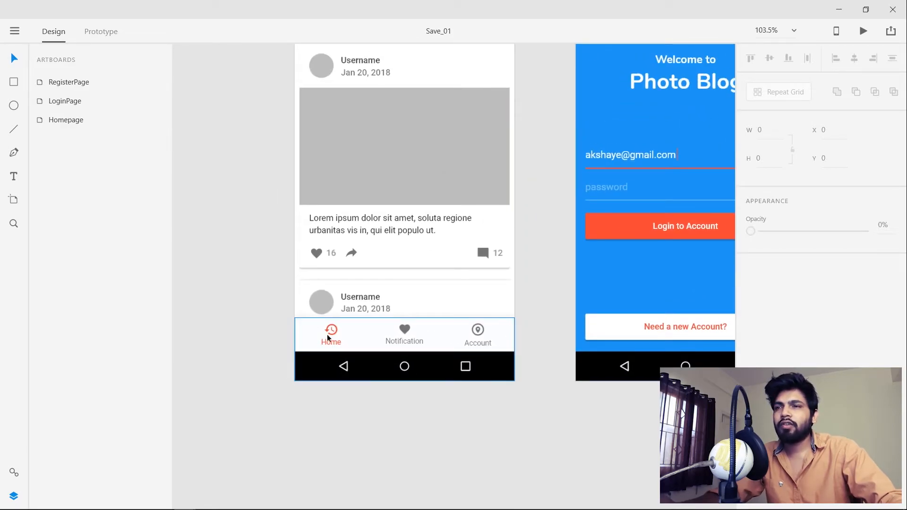
pyautogui.click(331, 336)
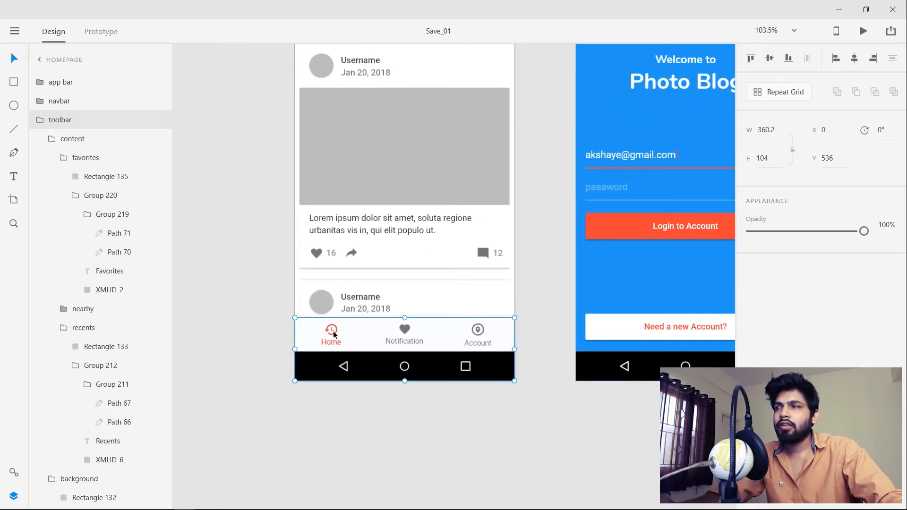
pyautogui.click(84, 214)
pyautogui.press('Escape')
pyautogui.press('Escape')
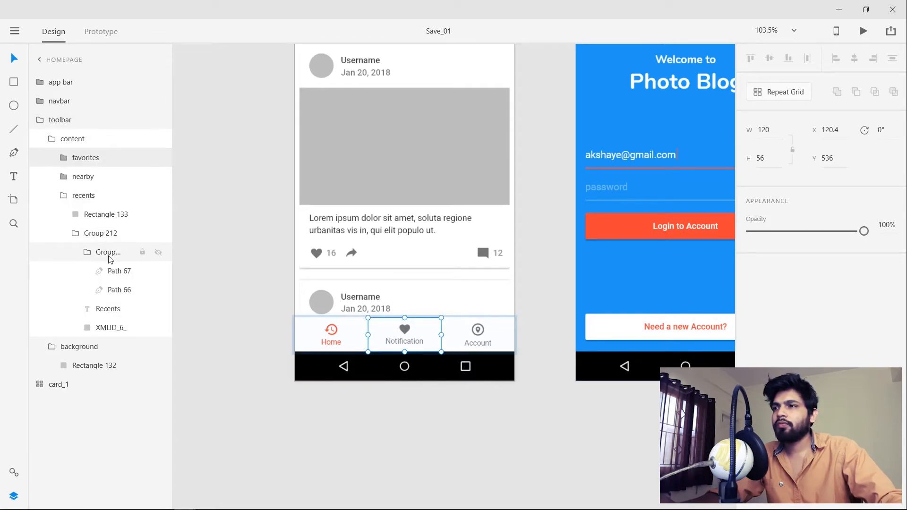
pyautogui.click(117, 271)
pyautogui.click(893, 258)
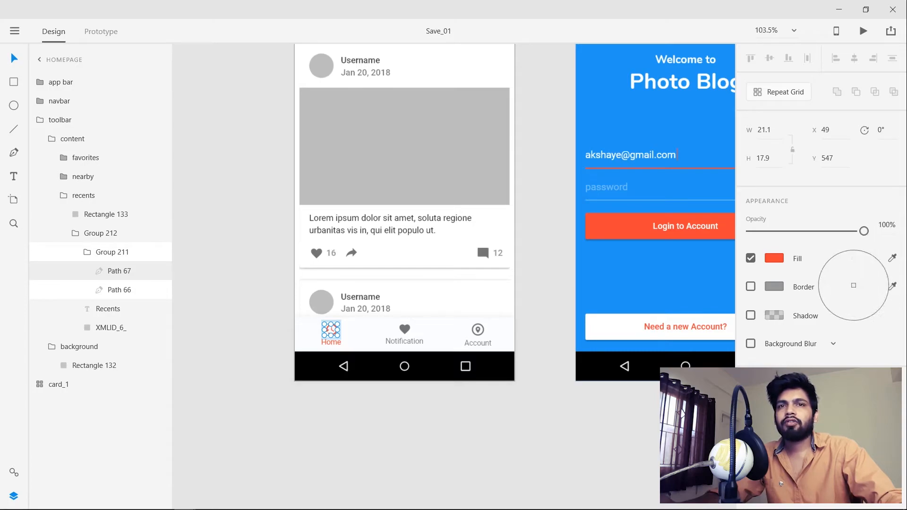
pyautogui.press('Escape')
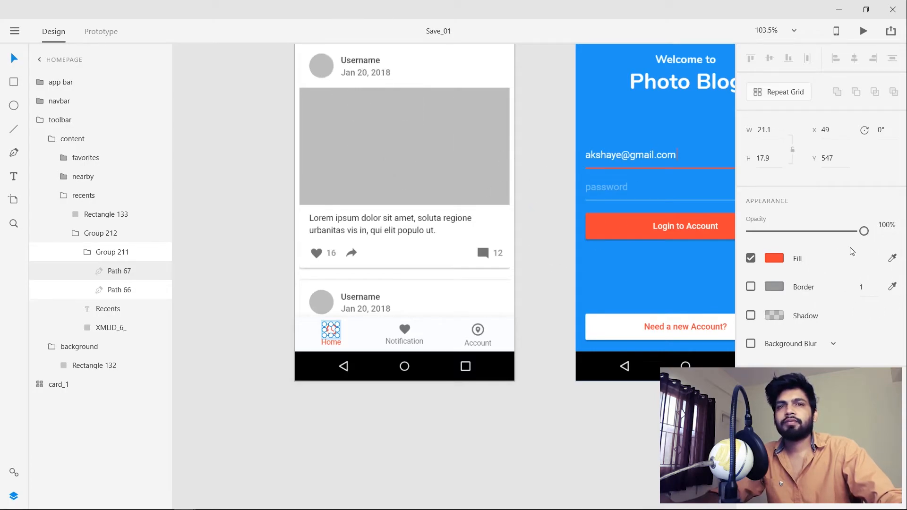
pyautogui.click(892, 259)
pyautogui.click(651, 138)
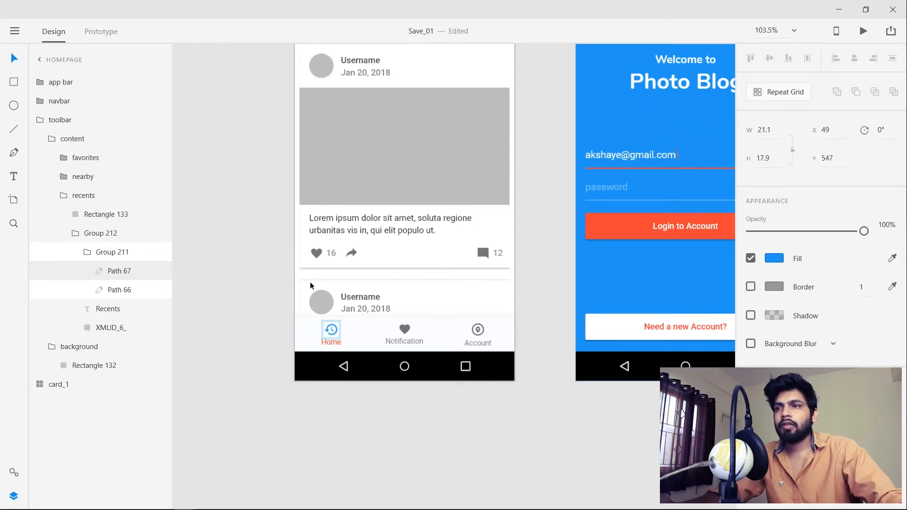
# Recolour the Home label with the same LoginPage background blue and check it against the other artboards
pyautogui.click(329, 345)
pyautogui.click(330, 347)
pyautogui.click(893, 410)
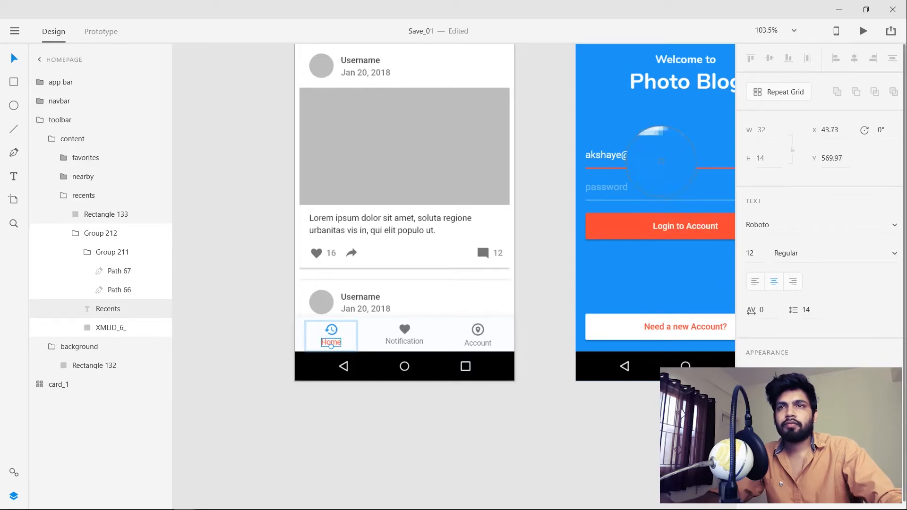
pyautogui.click(653, 130)
pyautogui.click(282, 250)
pyautogui.scroll(-3, 310, 248)
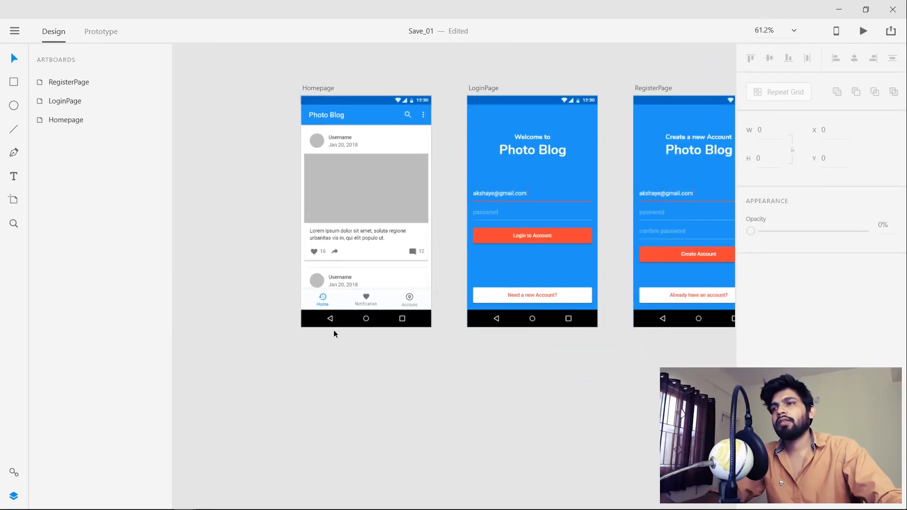
# Select the Home icon group and its label together in the Homepage's bottom navigation and enlarge them slightly
pyautogui.scroll(4, 334, 334)
pyautogui.click(315, 260)
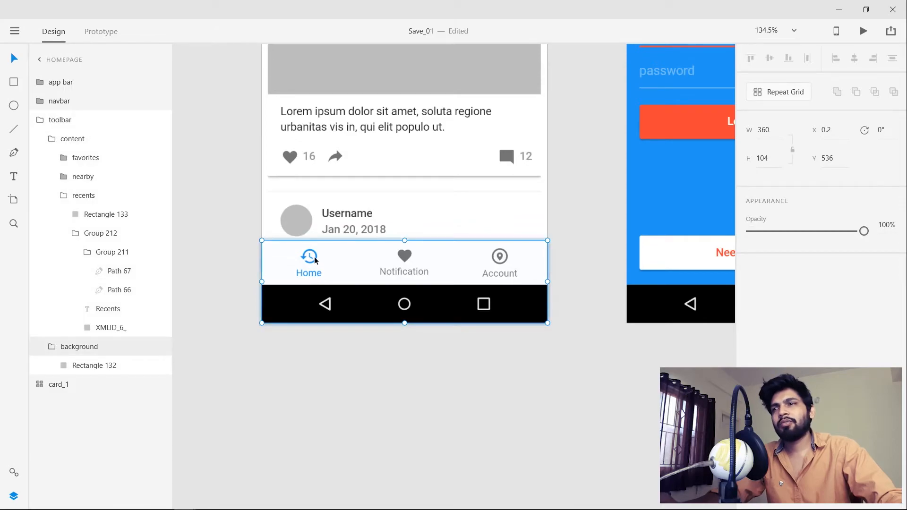
pyautogui.click(101, 252)
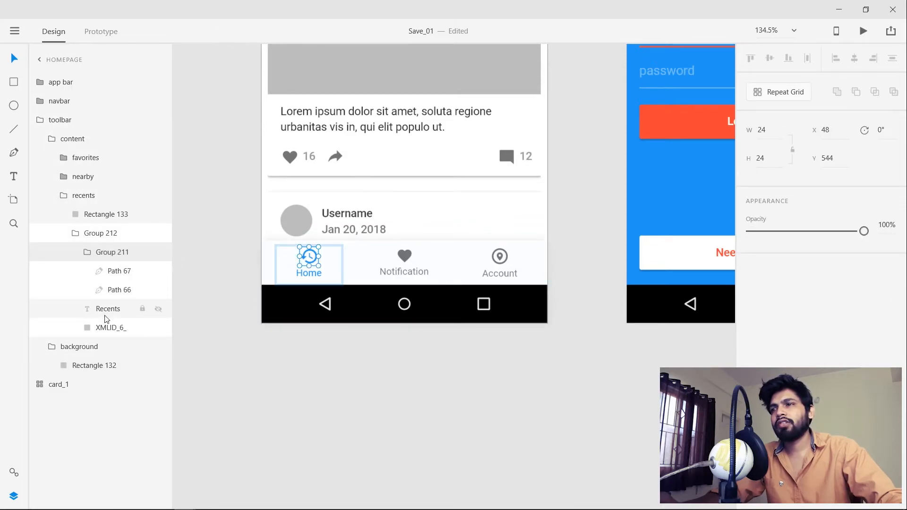
pyautogui.keyDown('shift'); pyautogui.click(107, 311); pyautogui.keyUp('shift')
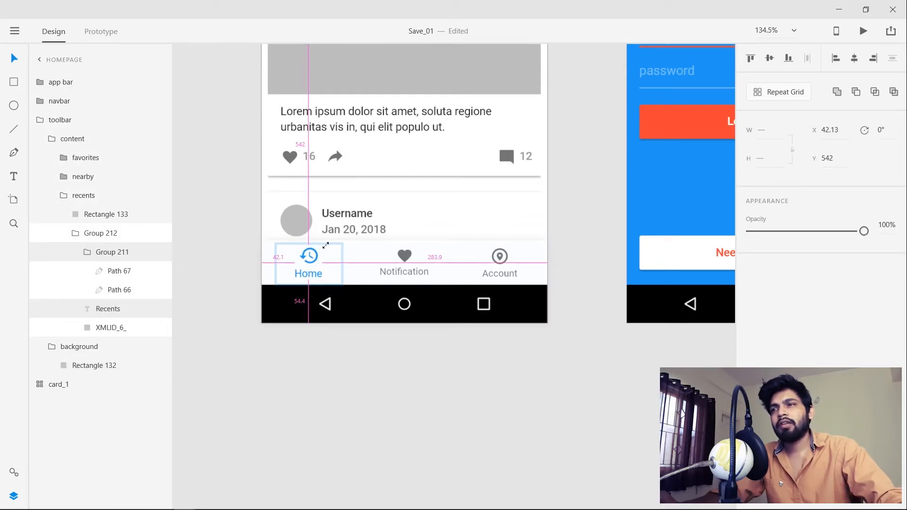
pyautogui.click(366, 361)
# Check the enlarged Home item against the other artboards and save the document
pyautogui.scroll(-5, 386, 317)
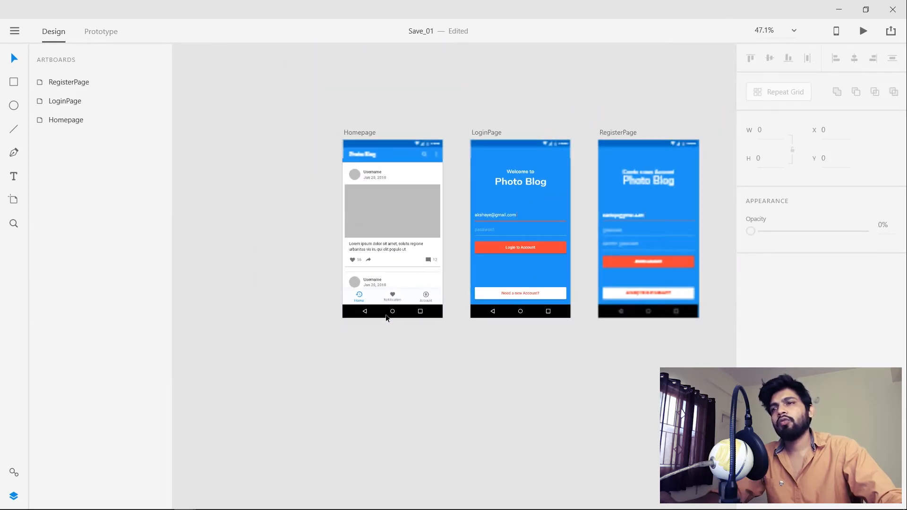
pyautogui.scroll(6, 387, 318)
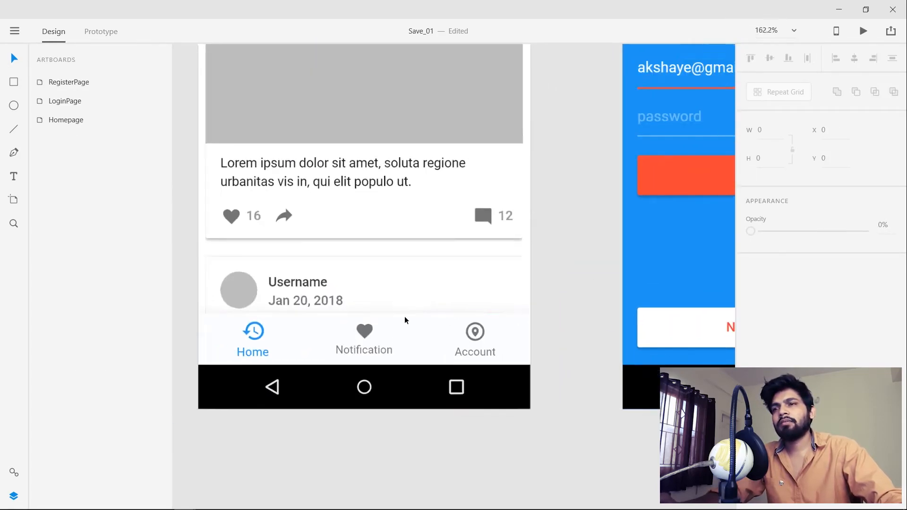
pyautogui.scroll(-5, 404, 320)
pyautogui.hotkey('ctrl', 's')
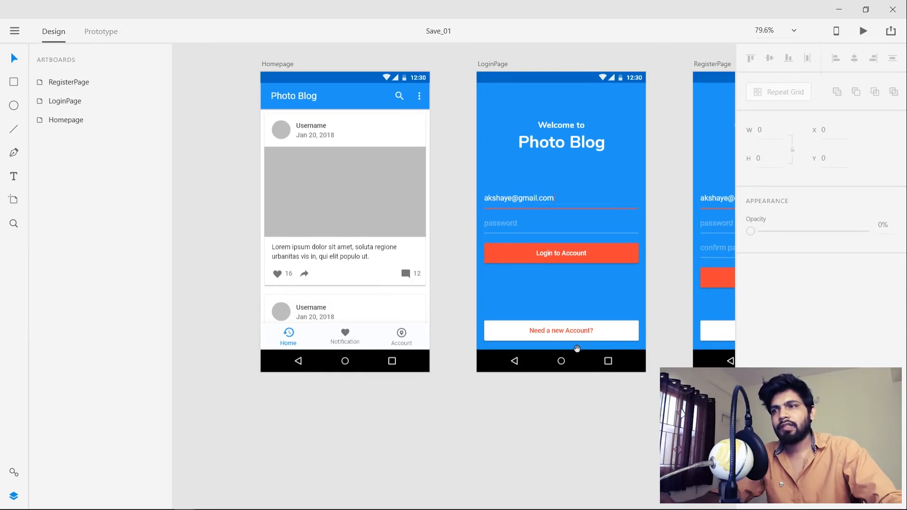
# Duplicate the Homepage artboard and place the copy directly below the original at X 296, Y 822
pyautogui.moveTo(577, 348); pyautogui.dragTo(381, 351)
pyautogui.moveTo(575, 308); pyautogui.dragTo(446, 322)
pyautogui.scroll(-3, 452, 319)
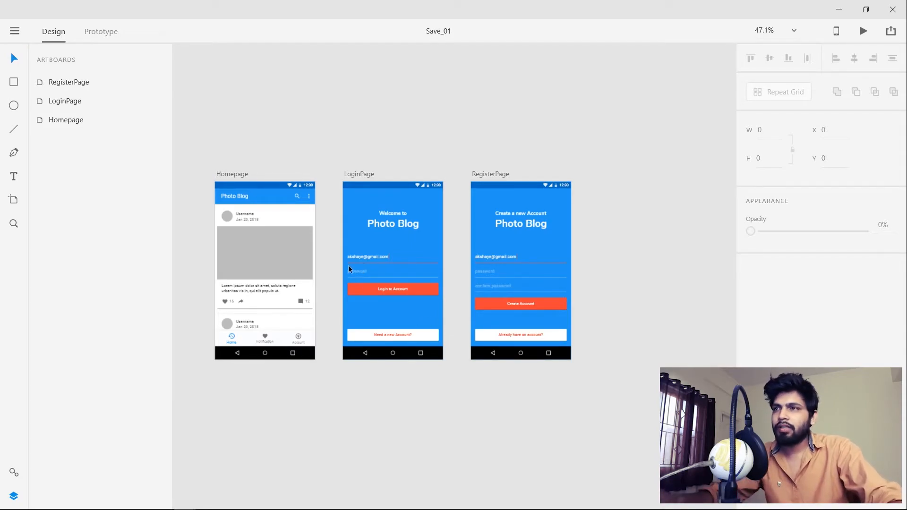
pyautogui.moveTo(274, 256); pyautogui.dragTo(316, 161)
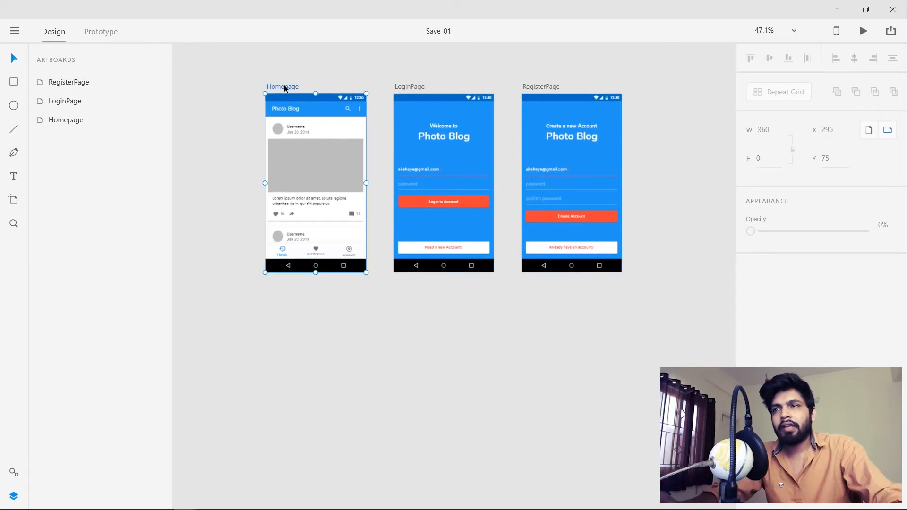
pyautogui.moveTo(279, 86); pyautogui.dragTo(416, 156)
pyautogui.click(533, 370)
# Rename the copied Homepage artboard as Notification
pyautogui.scroll(6, 359, 372)
pyautogui.scroll(-5, 456, 225)
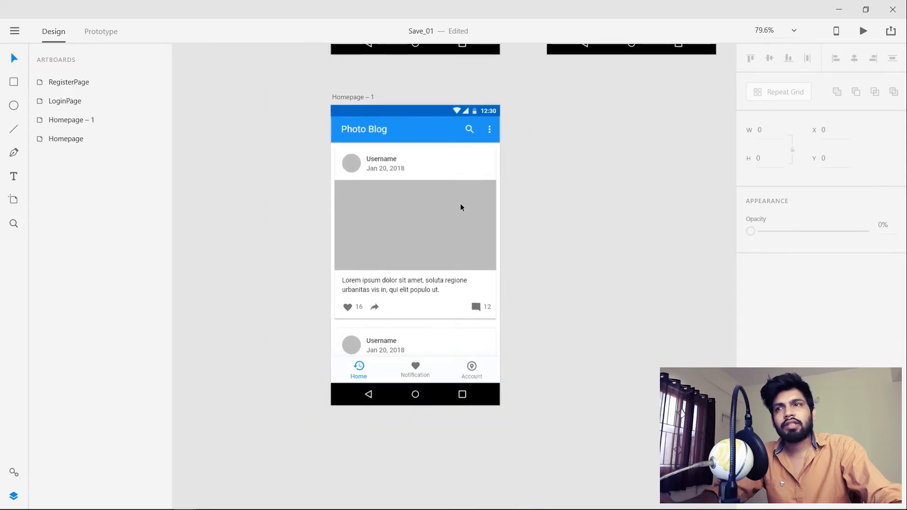
pyautogui.click(349, 118)
pyautogui.click(349, 118)
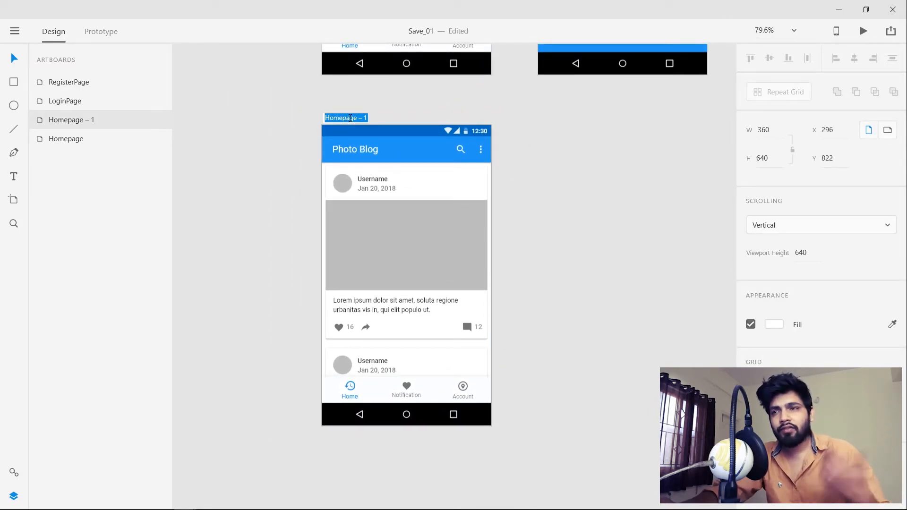
pyautogui.write('No')
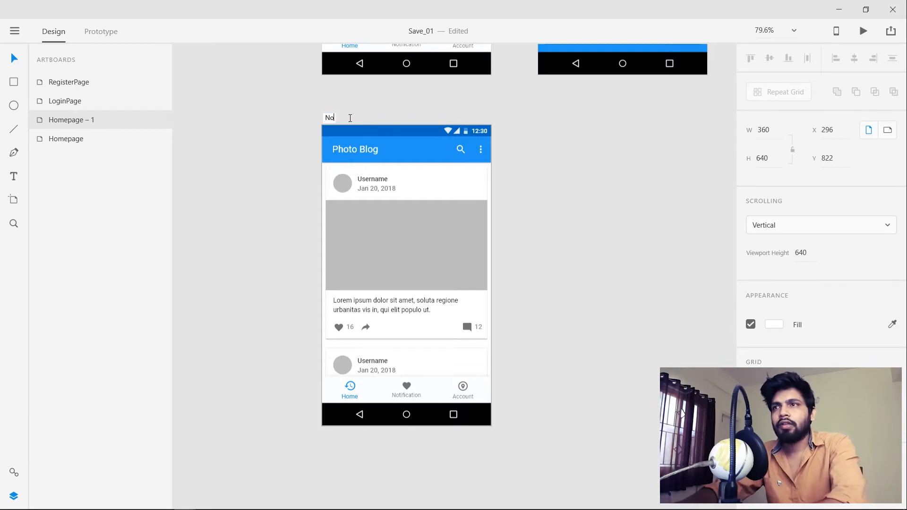
pyautogui.write('tification')
pyautogui.press('Return')
# Scale the Home item's group in the Notification artboard's bottom navigation down from its centre to about 73 × 44
pyautogui.scroll(5, 370, 320)
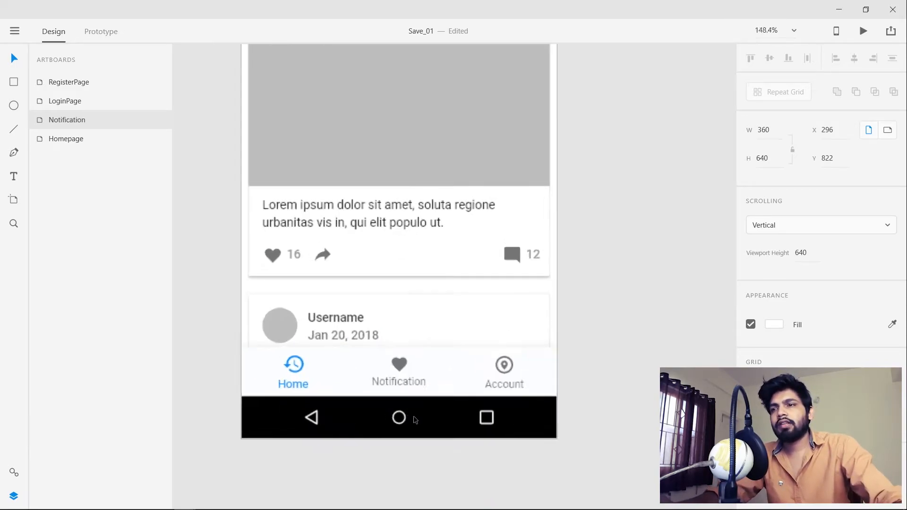
pyautogui.click(310, 301)
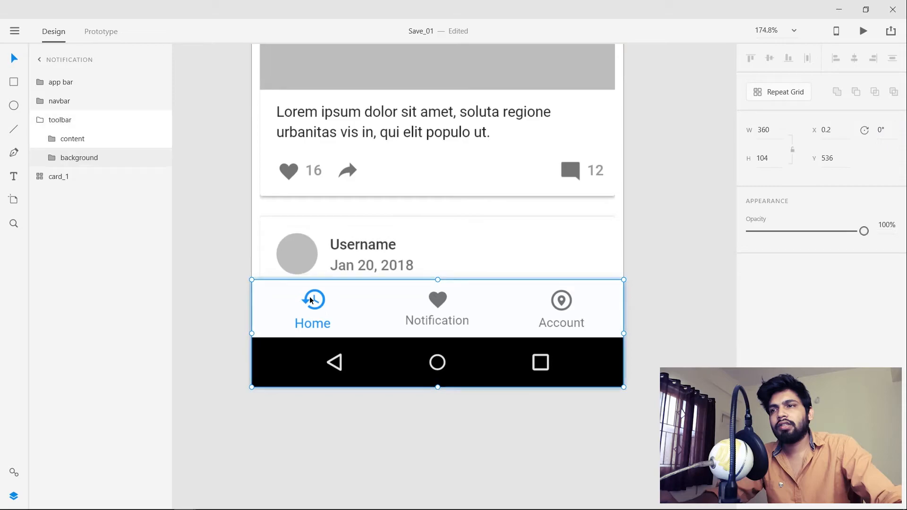
pyautogui.doubleClick(316, 299)
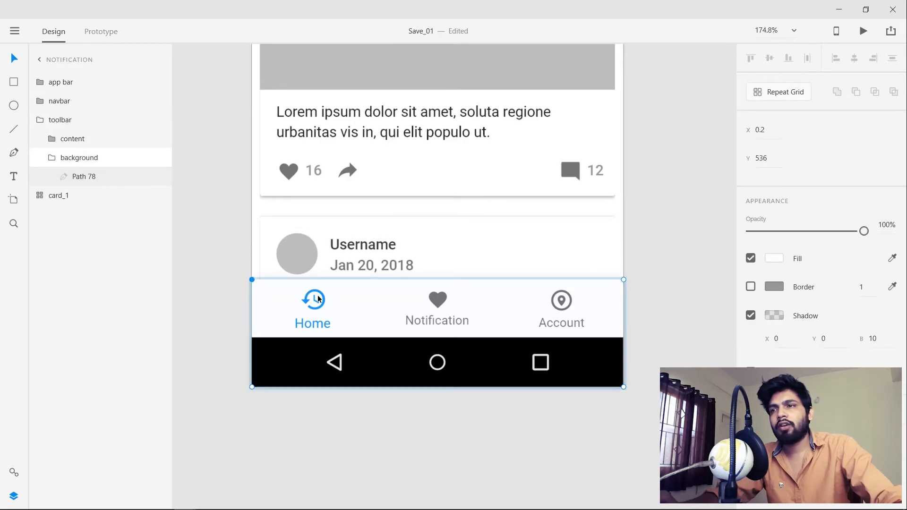
pyautogui.click(319, 302)
pyautogui.doubleClick(323, 307)
pyautogui.click(323, 306)
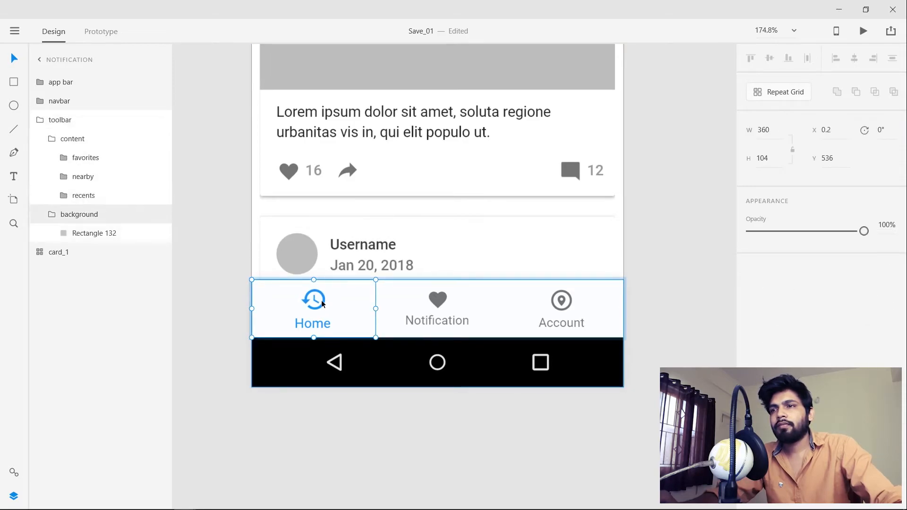
pyautogui.doubleClick(324, 301)
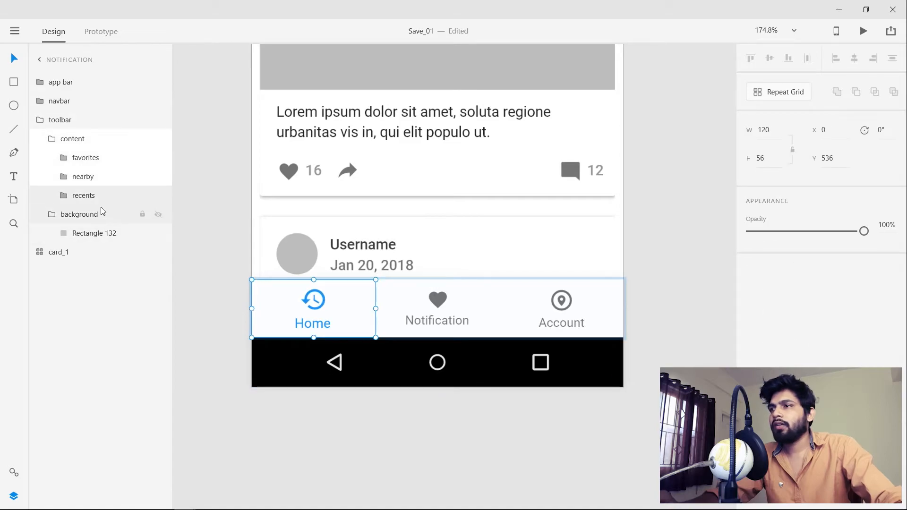
pyautogui.click(64, 196)
pyautogui.click(98, 228)
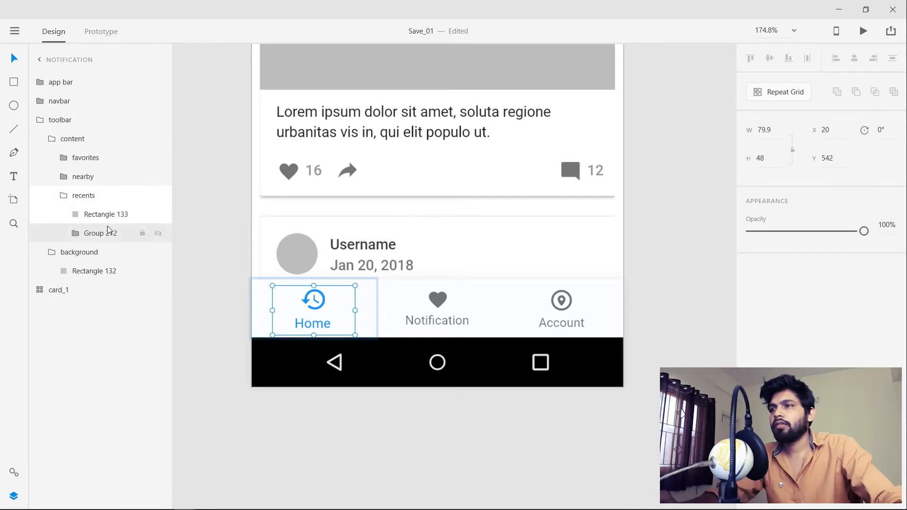
pyautogui.moveTo(355, 286); pyautogui.dragTo(353, 288)
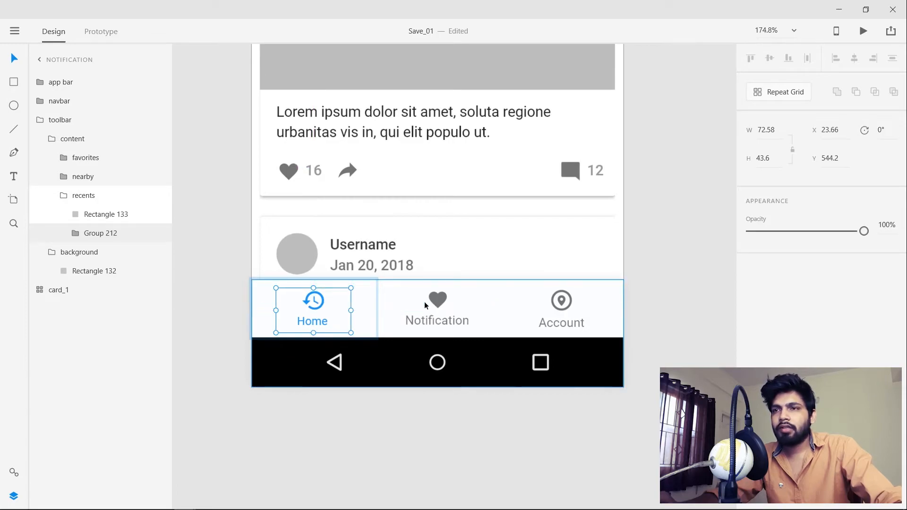
# Enlarge the group holding the heart icon and Notification label from its centre to about 70 × 46
pyautogui.click(440, 300)
pyautogui.doubleClick(440, 303)
pyautogui.moveTo(471, 289); pyautogui.dragTo(475, 287)
# Set the fill of the Home icon's clock path on the Notification artboard to #000000
pyautogui.doubleClick(321, 298)
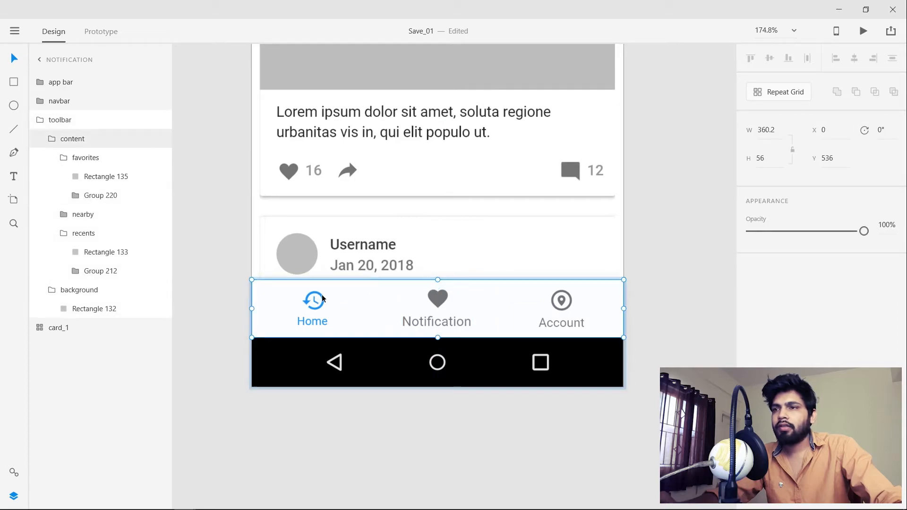
pyautogui.doubleClick(322, 297)
pyautogui.doubleClick(322, 297)
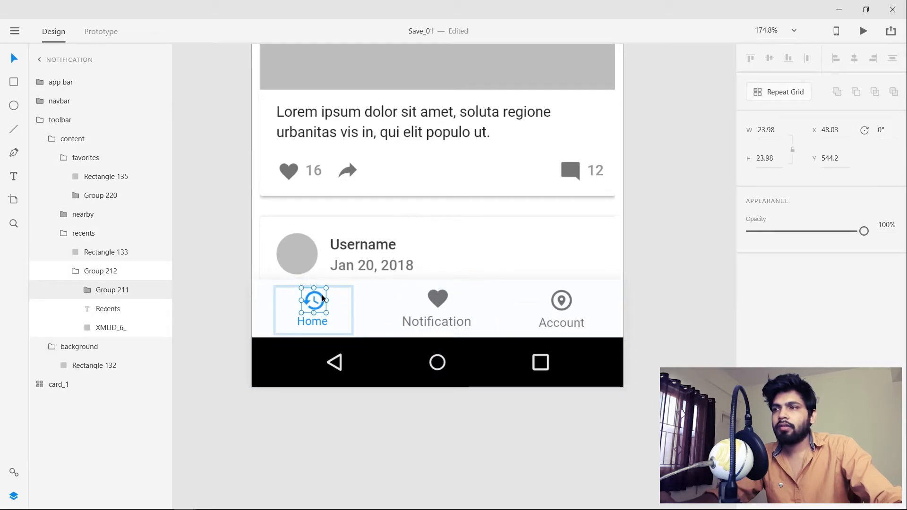
pyautogui.click(97, 290)
pyautogui.click(113, 309)
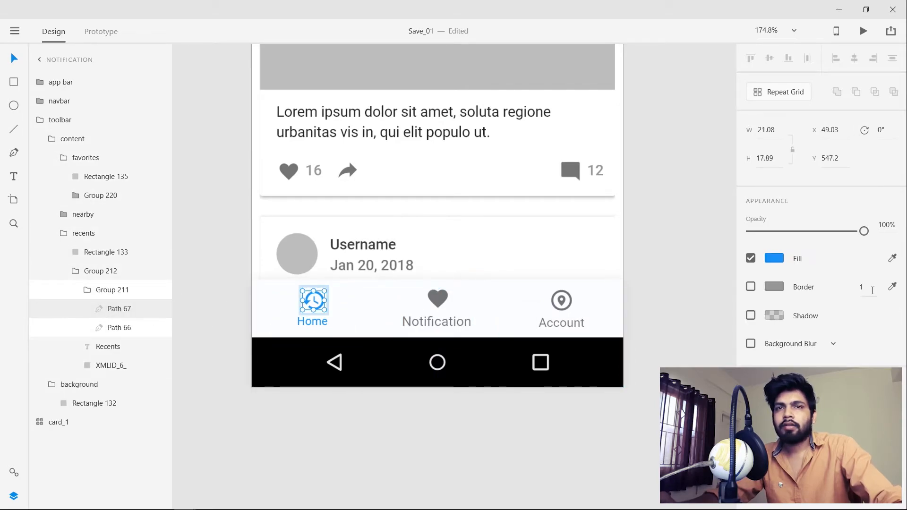
pyautogui.click(772, 259)
pyautogui.click(623, 249)
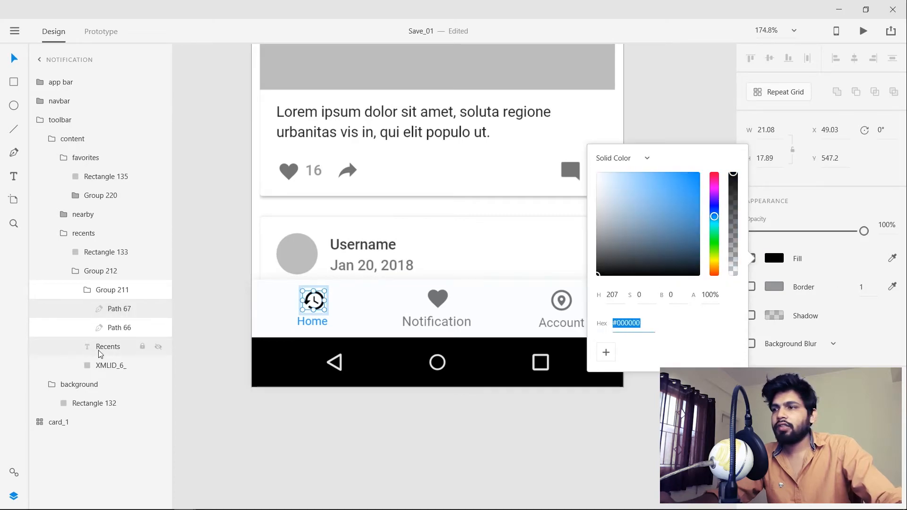
# Set the fill of the Home label on the Notification artboard to #000000
pyautogui.click(156, 347)
pyautogui.click(772, 410)
pyautogui.moveTo(637, 393); pyautogui.dragTo(255, 445)
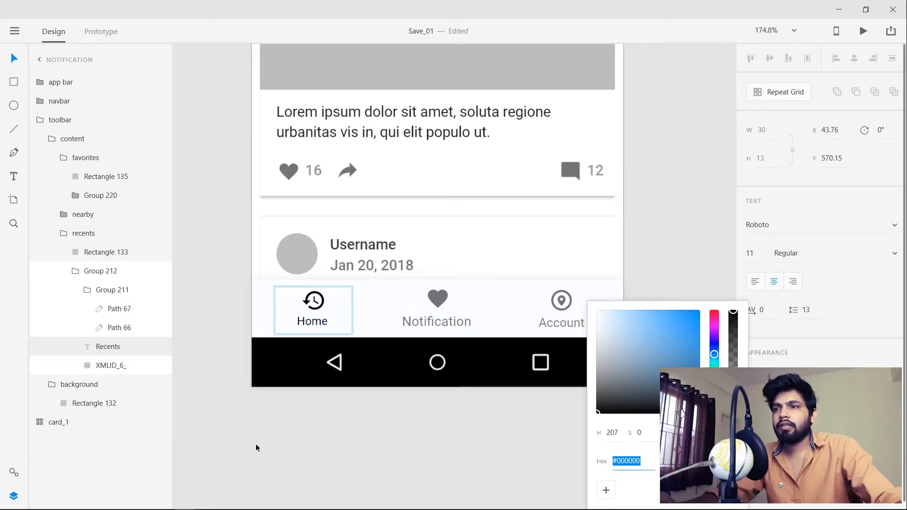
# Select the Home icon group and label together and lower their opacity to a grey matching the Account item
pyautogui.click(112, 291)
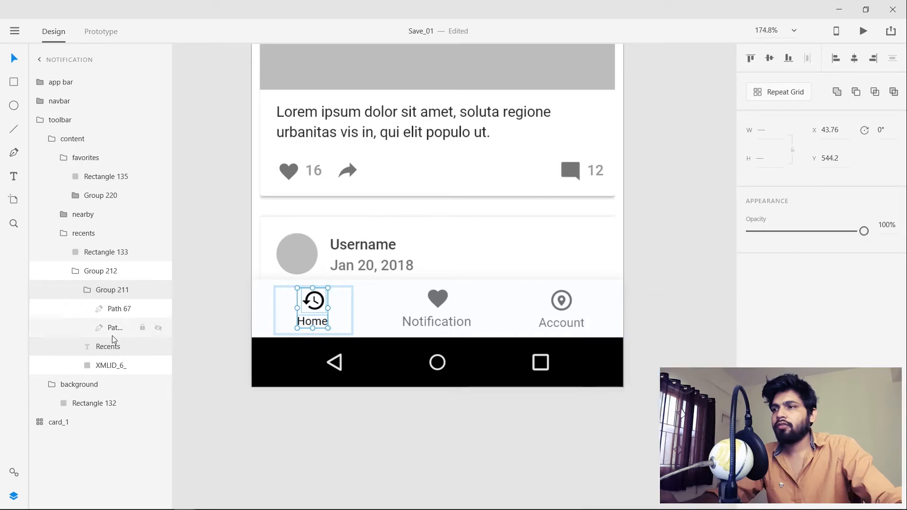
pyautogui.moveTo(864, 231); pyautogui.dragTo(812, 233)
pyautogui.click(664, 290)
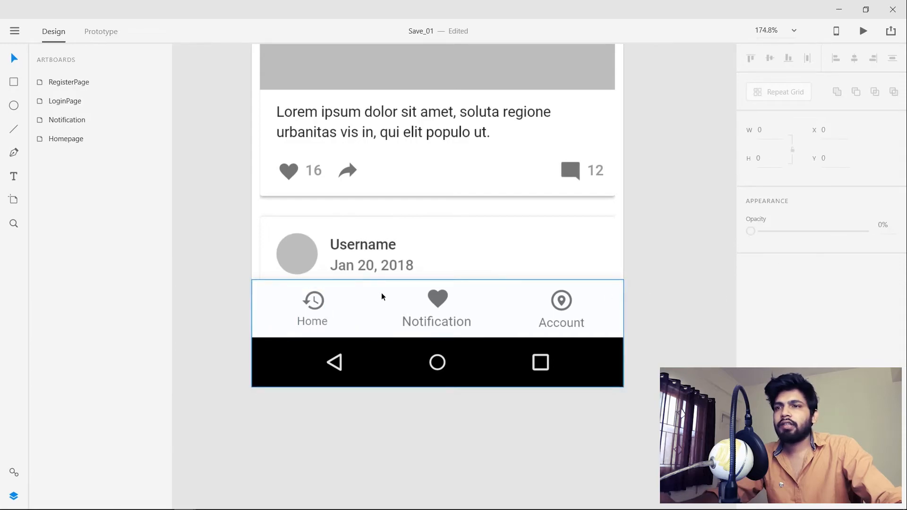
# Recolour the Notification item's heart path with the blue sampled from the app bar and set the icon group's opacity to 100%
pyautogui.click(432, 302)
pyautogui.doubleClick(441, 300)
pyautogui.doubleClick(440, 300)
pyautogui.doubleClick(441, 300)
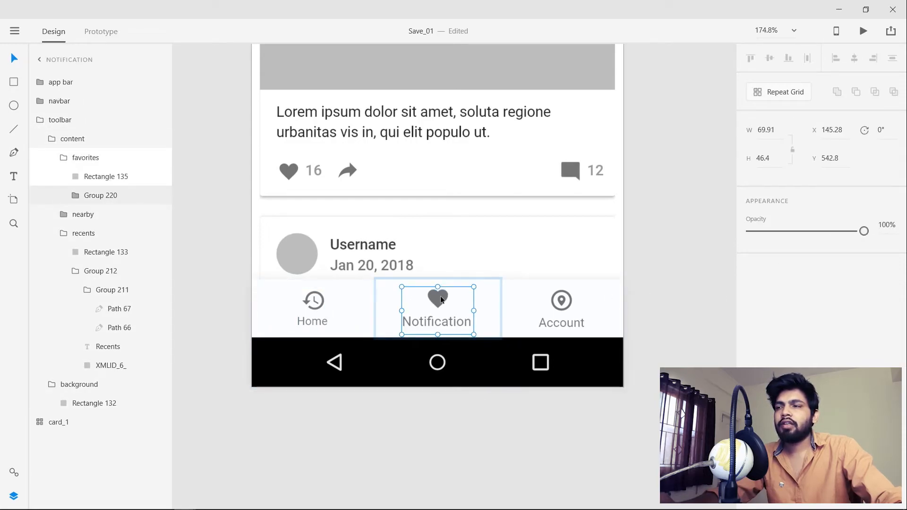
pyautogui.click(76, 196)
pyautogui.click(105, 216)
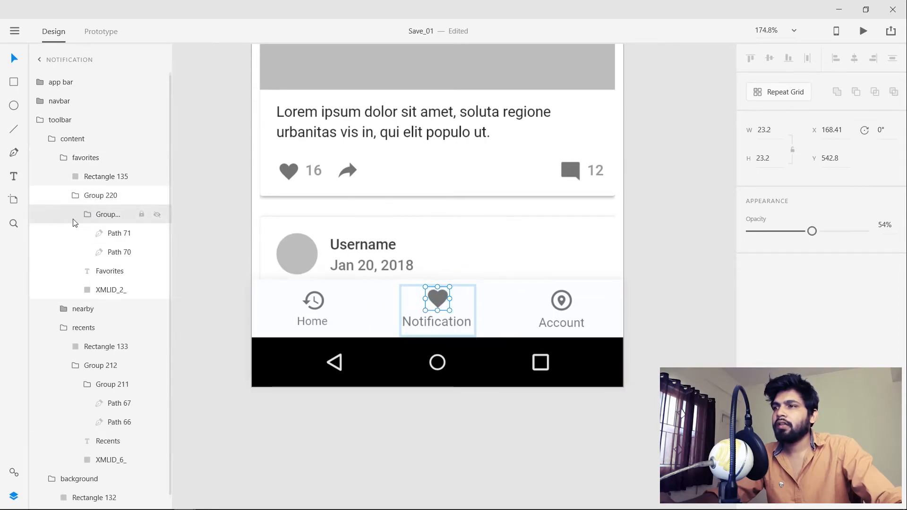
pyautogui.click(101, 233)
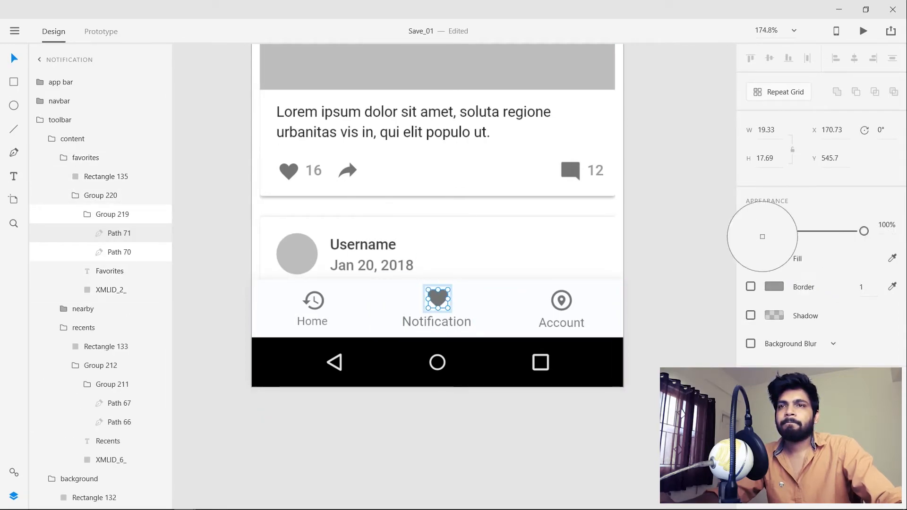
pyautogui.scroll(-5, 616, 165)
pyautogui.moveTo(616, 160); pyautogui.dragTo(400, 279)
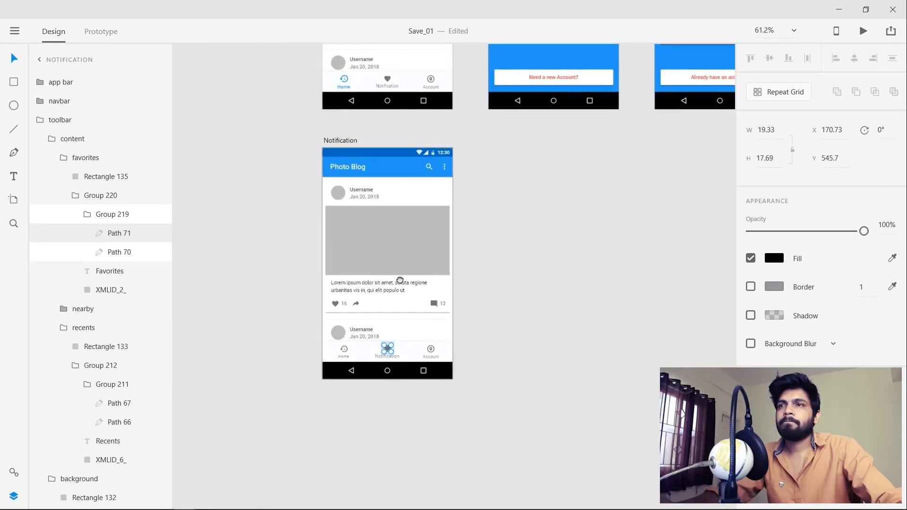
pyautogui.click(892, 259)
pyautogui.click(435, 166)
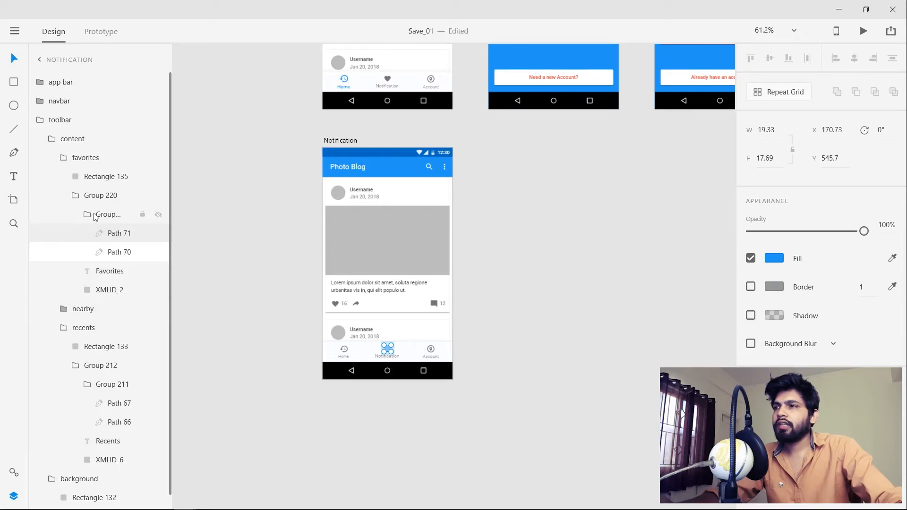
pyautogui.click(109, 214)
pyautogui.moveTo(812, 231); pyautogui.dragTo(869, 231)
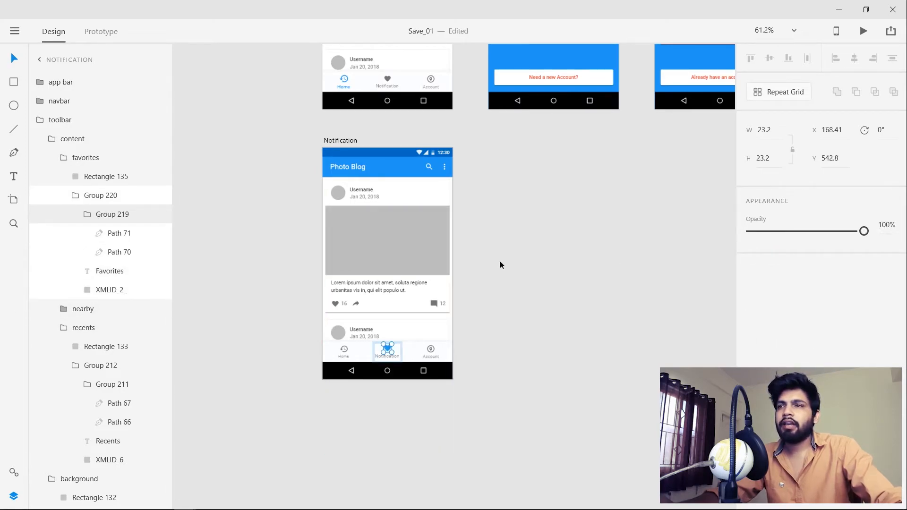
# Recolour the Notification label with the same app bar blue, check the bottom navigation and save the document
pyautogui.click(99, 273)
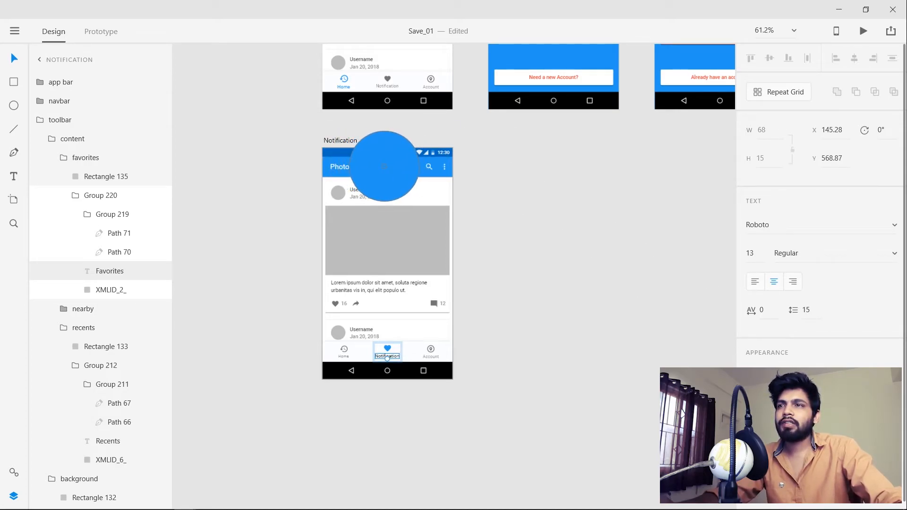
pyautogui.click(623, 252)
pyautogui.scroll(4, 419, 341)
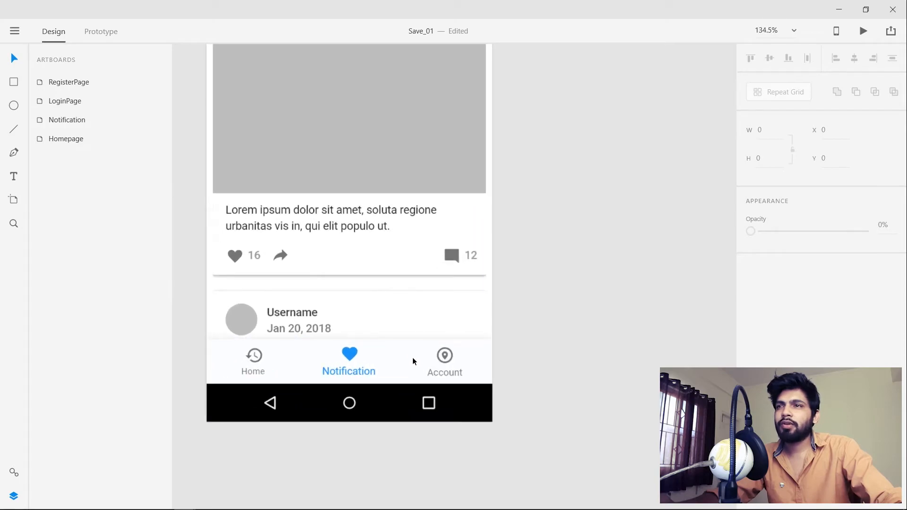
pyautogui.scroll(1, 413, 357)
pyautogui.scroll(-2, 534, 300)
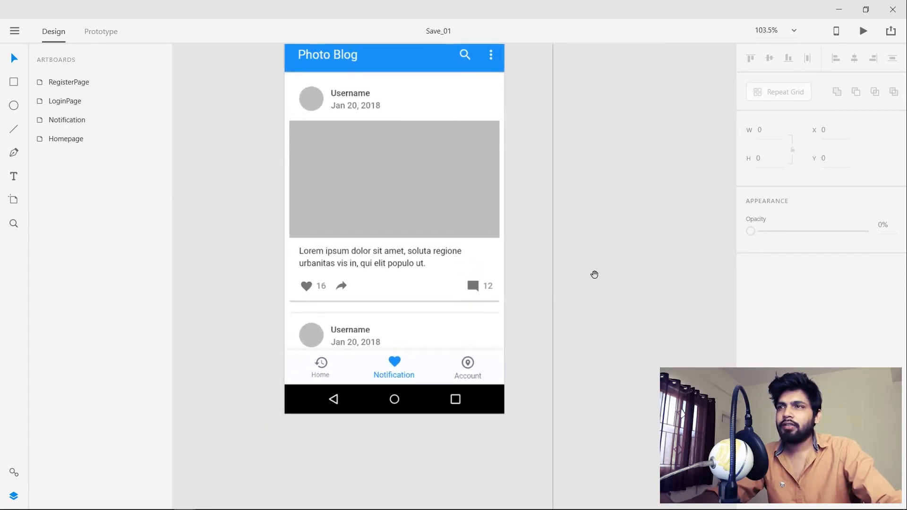
pyautogui.moveTo(593, 274); pyautogui.dragTo(558, 305)
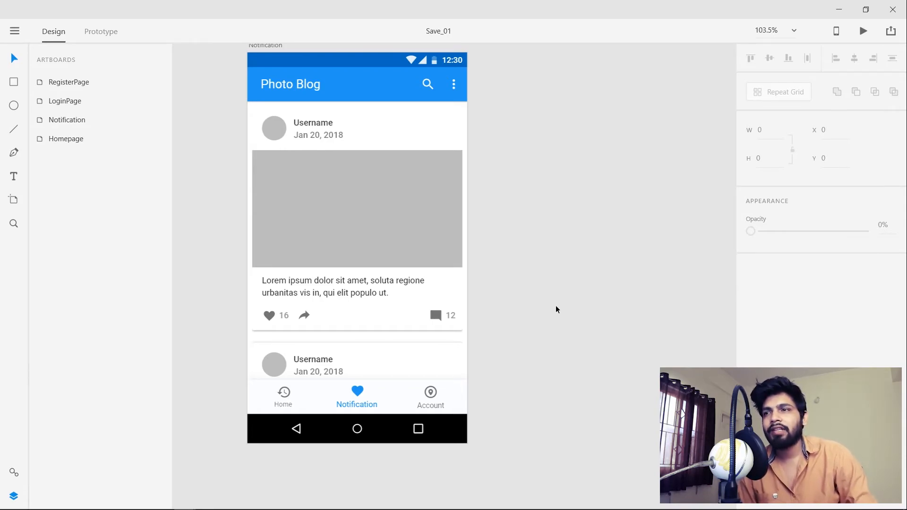
# Delete the repeat grid of post cards from the Notification artboard
pyautogui.scroll(-3, 528, 261)
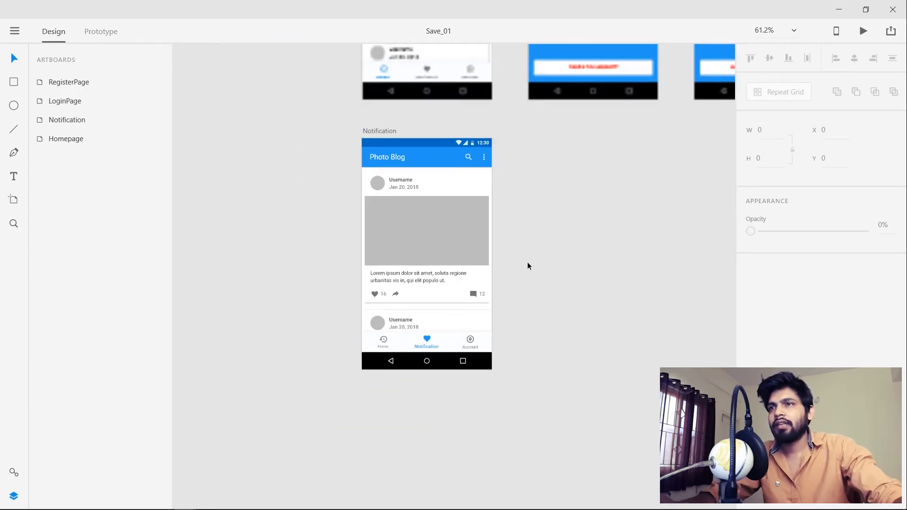
pyautogui.moveTo(390, 195); pyautogui.dragTo(352, 151)
pyautogui.scroll(3, 365, 218)
pyautogui.click(371, 166)
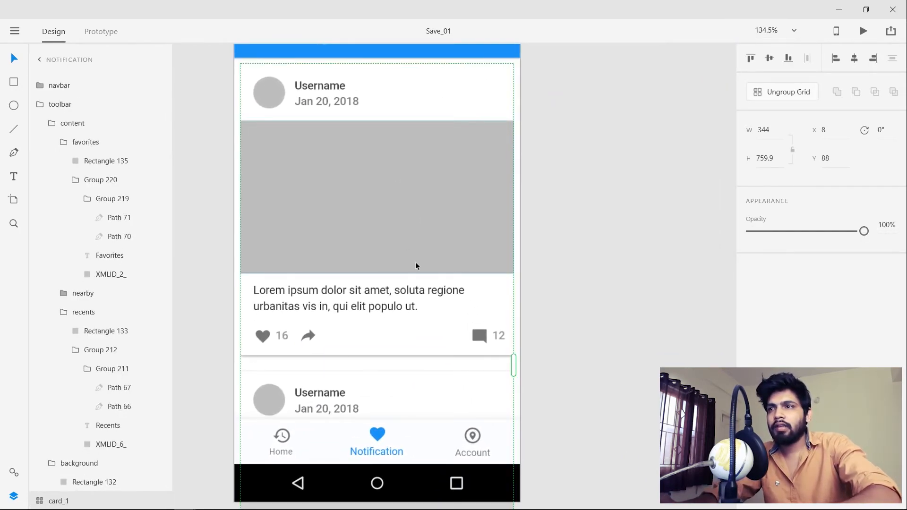
pyautogui.press('Delete')
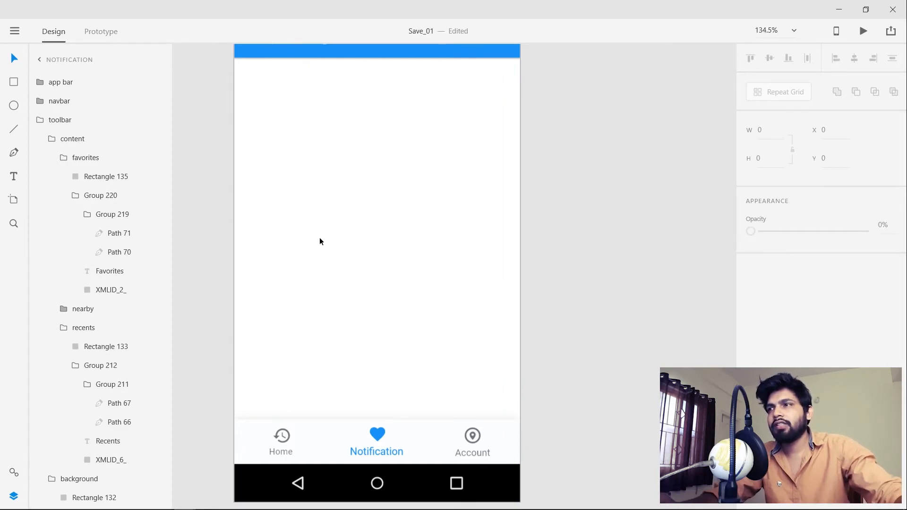
# Collapse the toolbar group and its nested content layers on the Notification artboard, then clear the selection
pyautogui.click(75, 195)
pyautogui.click(64, 158)
pyautogui.click(52, 139)
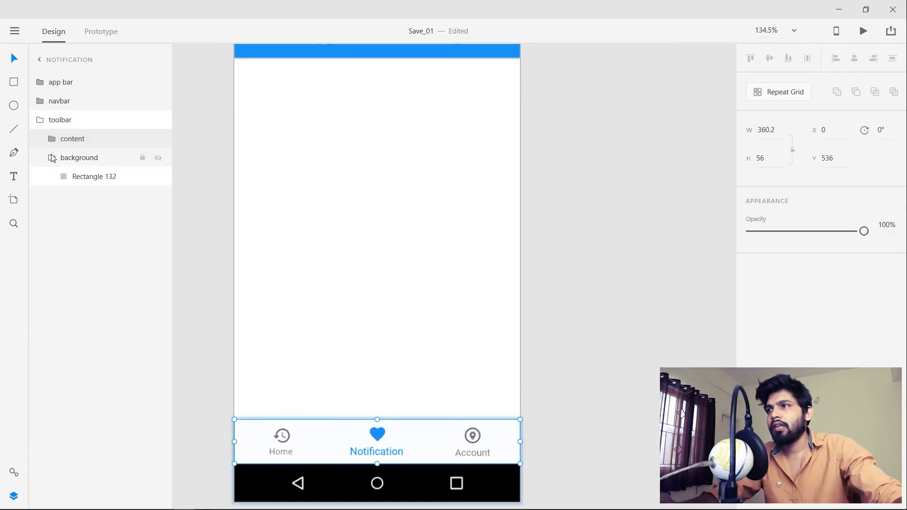
pyautogui.click(40, 120)
pyautogui.scroll(-3, 308, 172)
pyautogui.moveTo(262, 140); pyautogui.dragTo(255, 183)
pyautogui.click(583, 231)
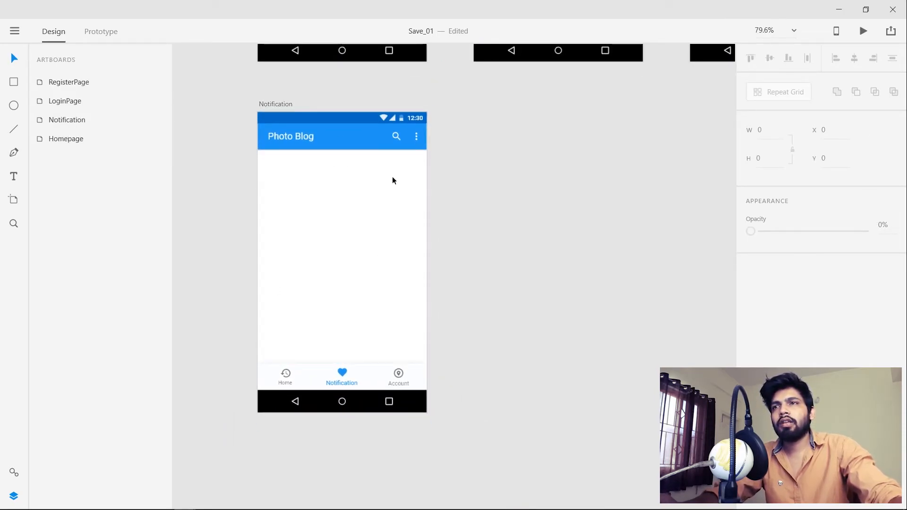
pyautogui.scroll(5, 336, 132)
pyautogui.scroll(-5, 418, 240)
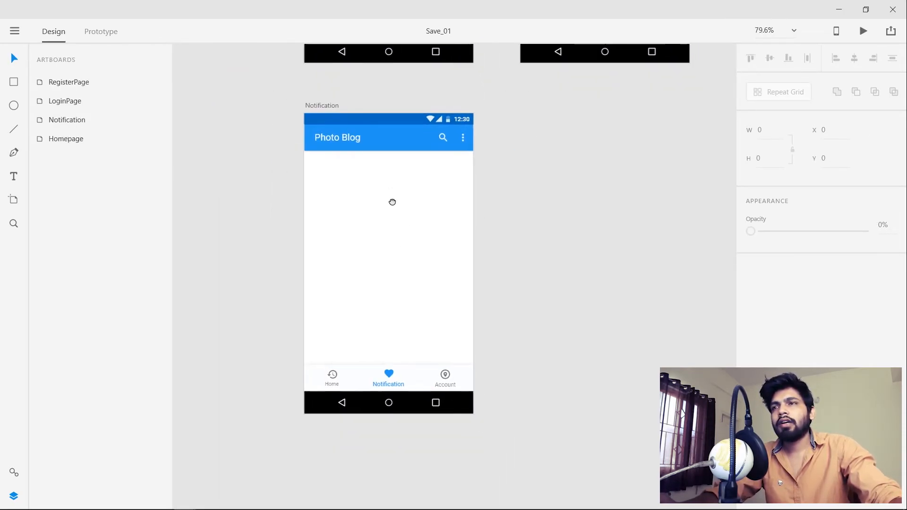
pyautogui.moveTo(513, 127); pyautogui.dragTo(461, 358)
pyautogui.moveTo(383, 126); pyautogui.dragTo(381, 181)
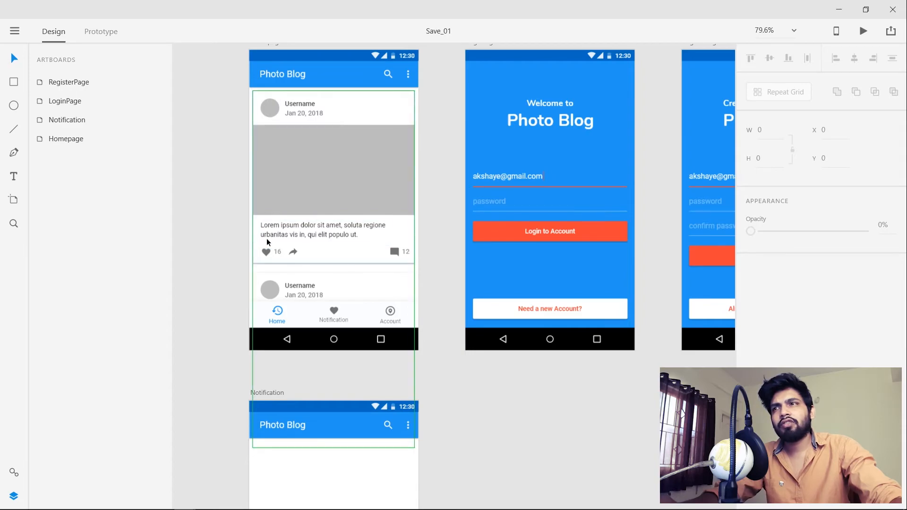
pyautogui.scroll(-5, 366, 392)
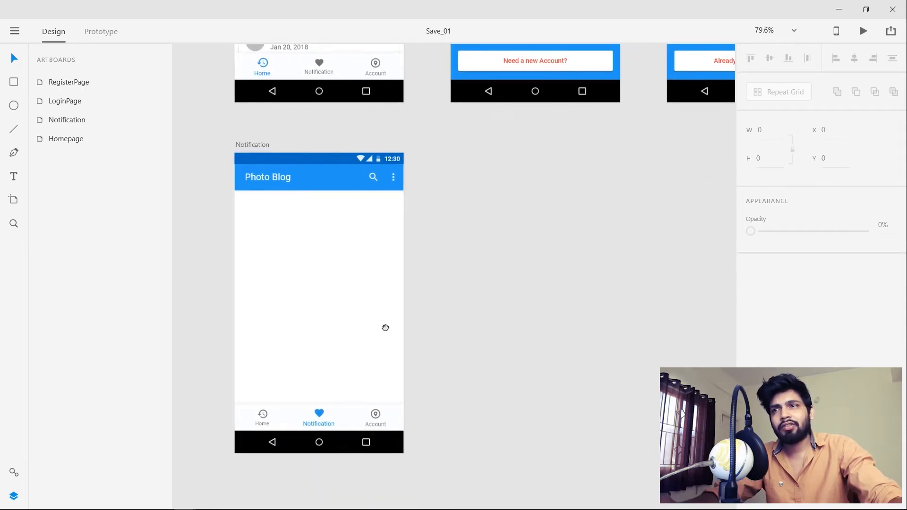
# Switch to Chrome, return from the Color Tool to the Material Design home page and open the Design Guidelines
pyautogui.hotkey('alt', 'Tab')
pyautogui.click(464, 297)
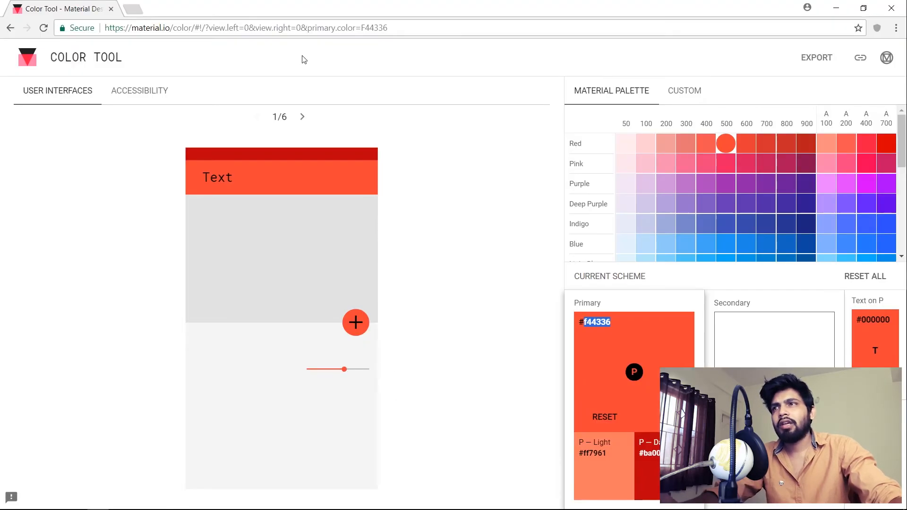
pyautogui.click(138, 8)
pyautogui.click(62, 9)
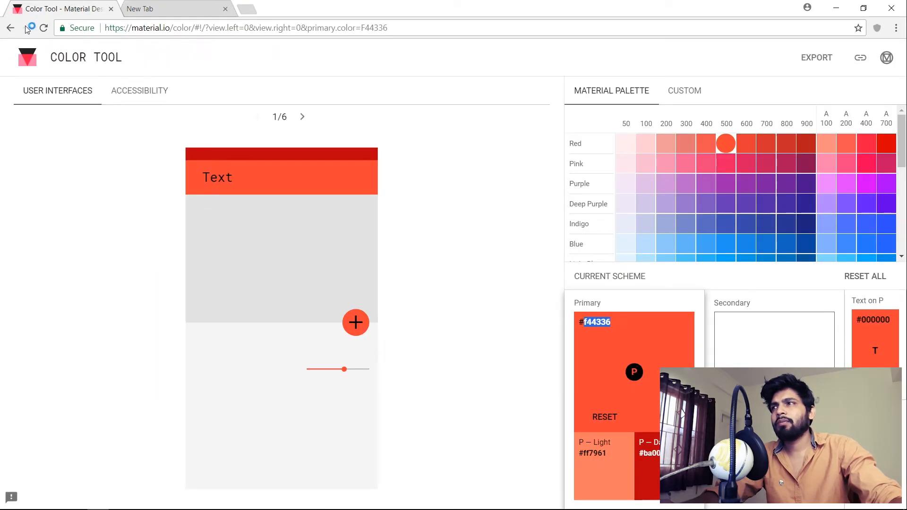
pyautogui.click(10, 28)
pyautogui.click(226, 9)
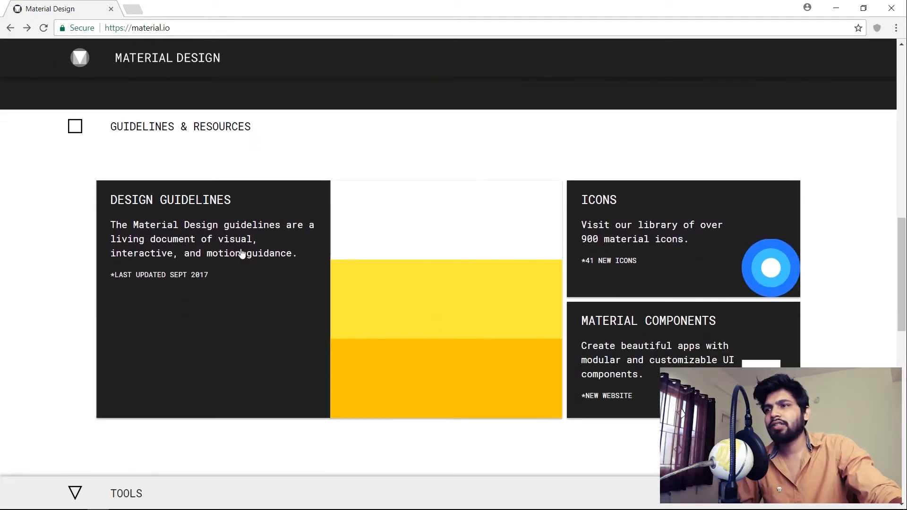
pyautogui.click(242, 254)
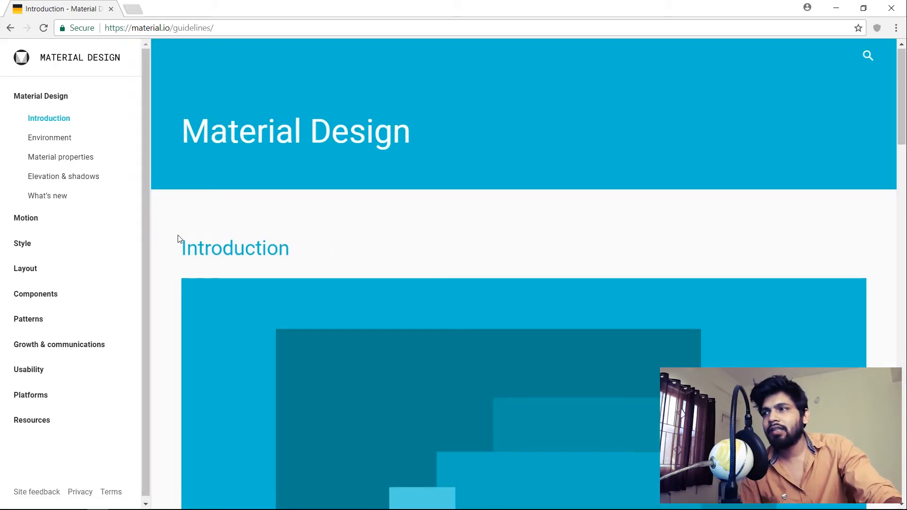
# Open the Cards page among the Components guidelines
pyautogui.scroll(-1, 178, 239)
pyautogui.click(33, 292)
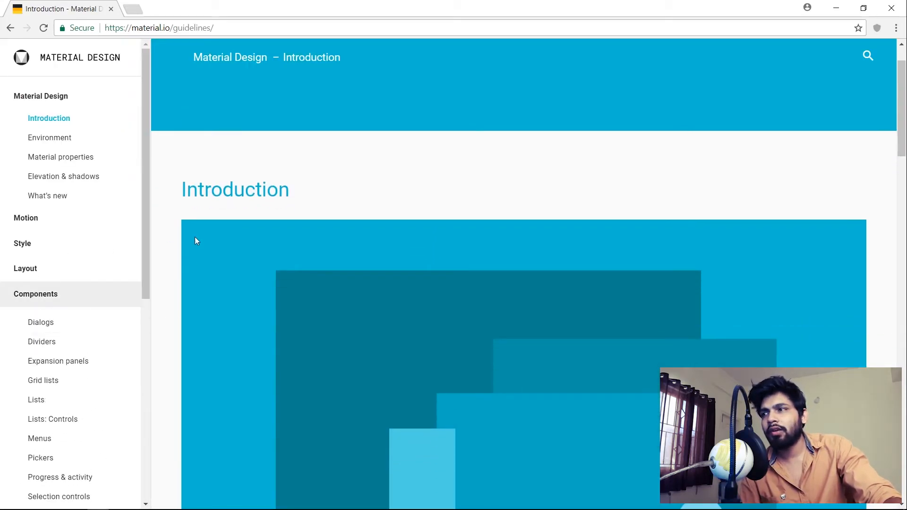
pyautogui.scroll(-4, 63, 178)
pyautogui.click(39, 218)
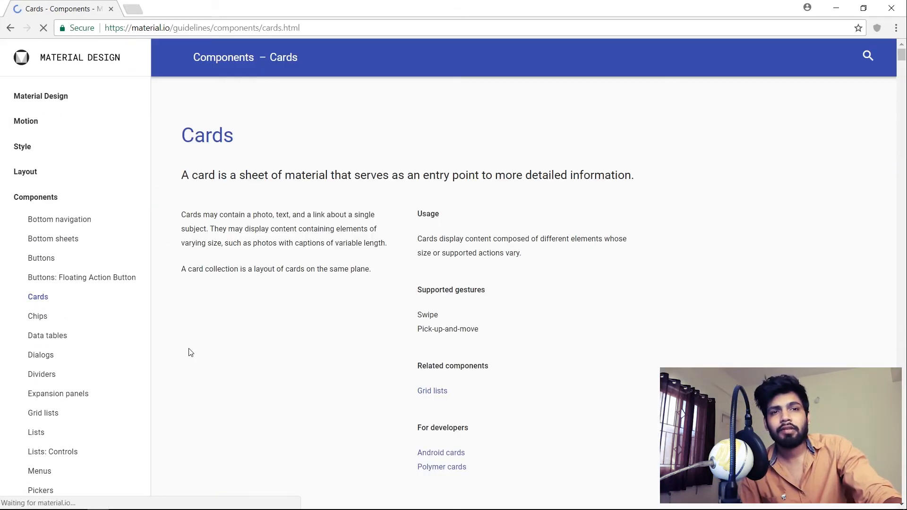
# Examine the Cards usage guidance, comparing the Feed reader list and card examples and their Do and Don't captions
pyautogui.scroll(-3, 472, 322)
pyautogui.scroll(-15, 514, 282)
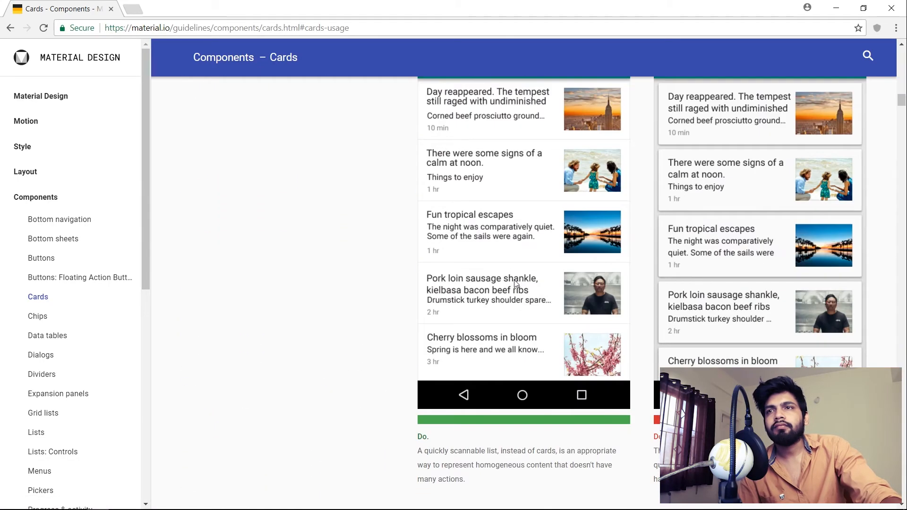
pyautogui.scroll(4, 515, 283)
pyautogui.scroll(-1, 265, 243)
pyautogui.scroll(2, 261, 236)
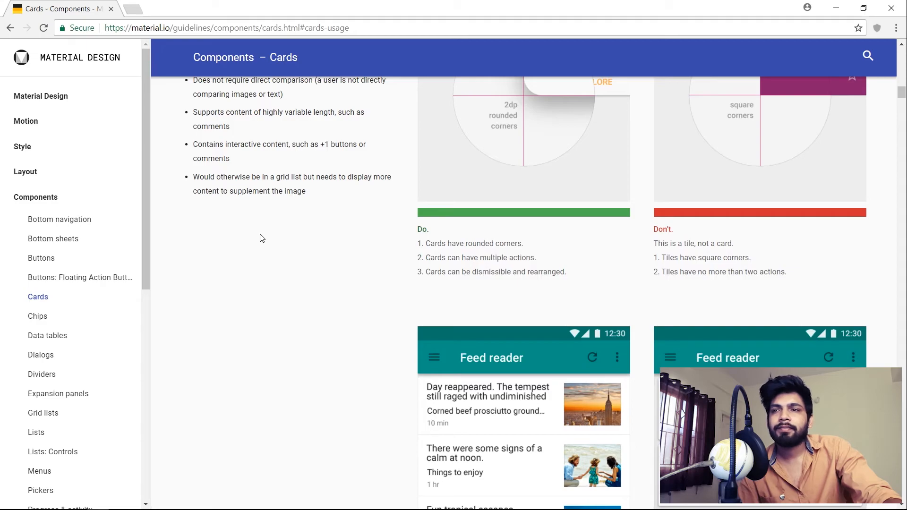
pyautogui.scroll(-6, 261, 236)
pyautogui.scroll(-1, 261, 237)
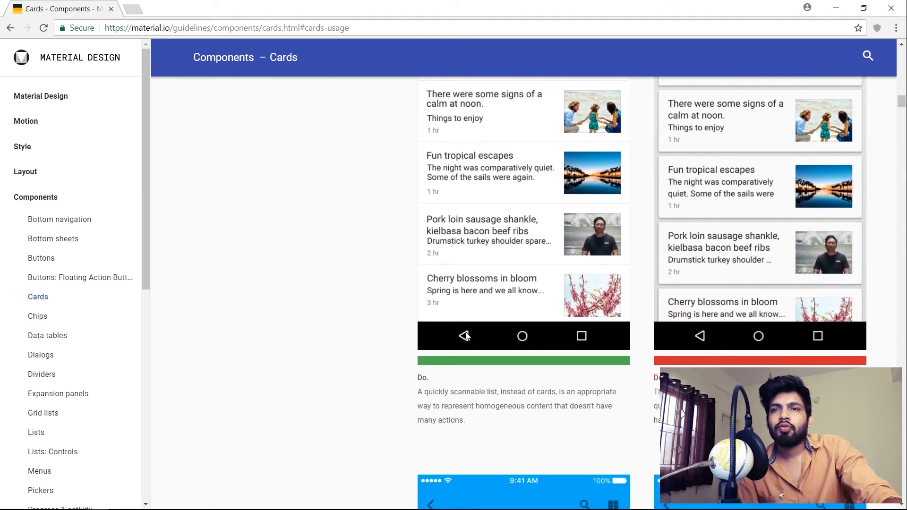
pyautogui.moveTo(420, 391); pyautogui.dragTo(520, 391)
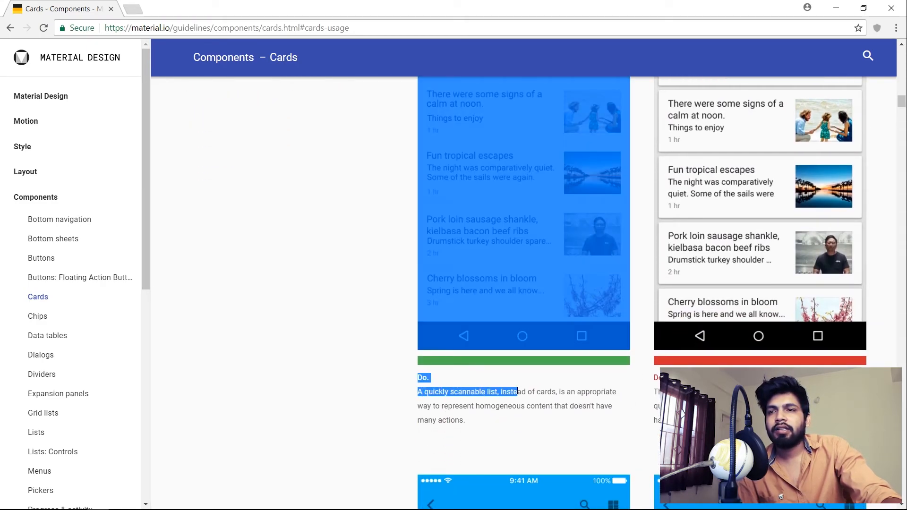
pyautogui.click(528, 391)
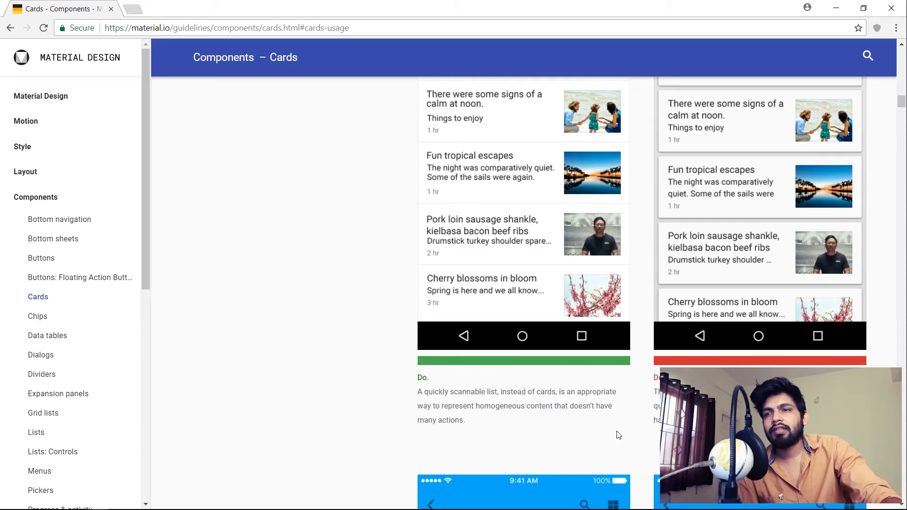
pyautogui.moveTo(655, 392); pyautogui.dragTo(737, 406)
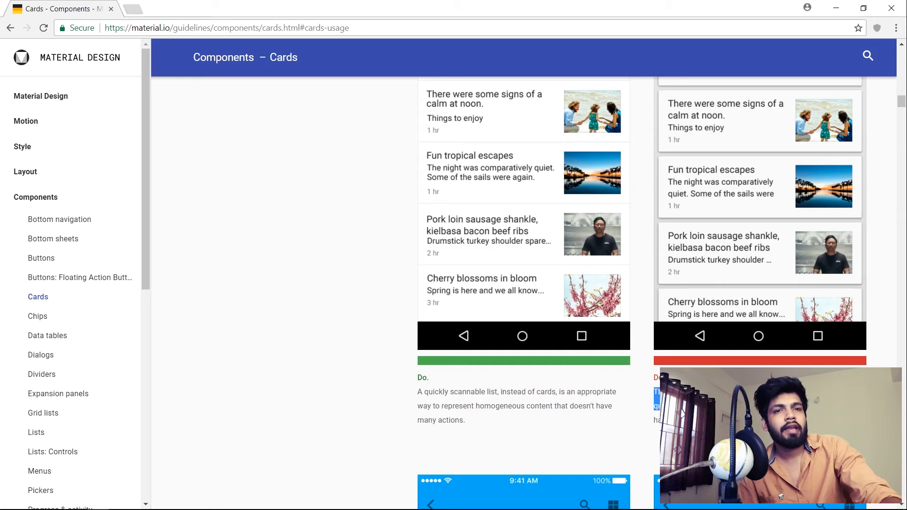
pyautogui.click(738, 406)
pyautogui.scroll(4, 627, 319)
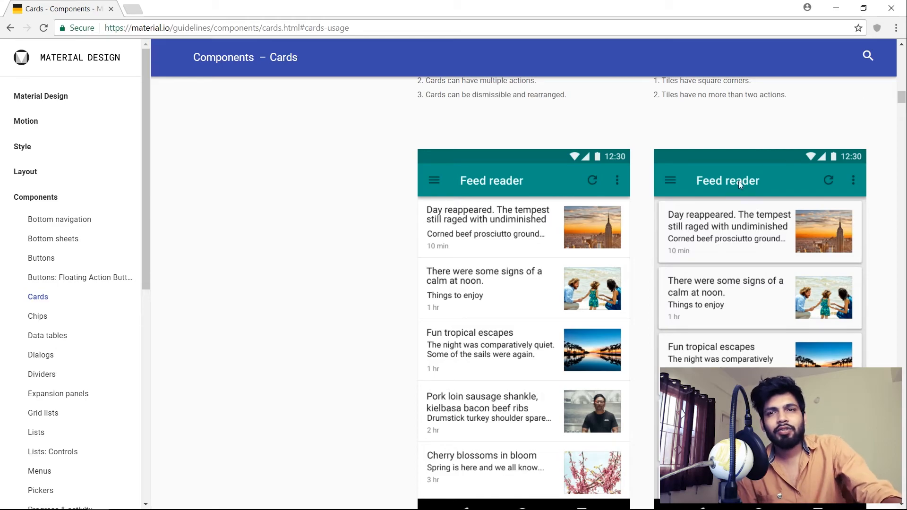
pyautogui.scroll(-8, 648, 249)
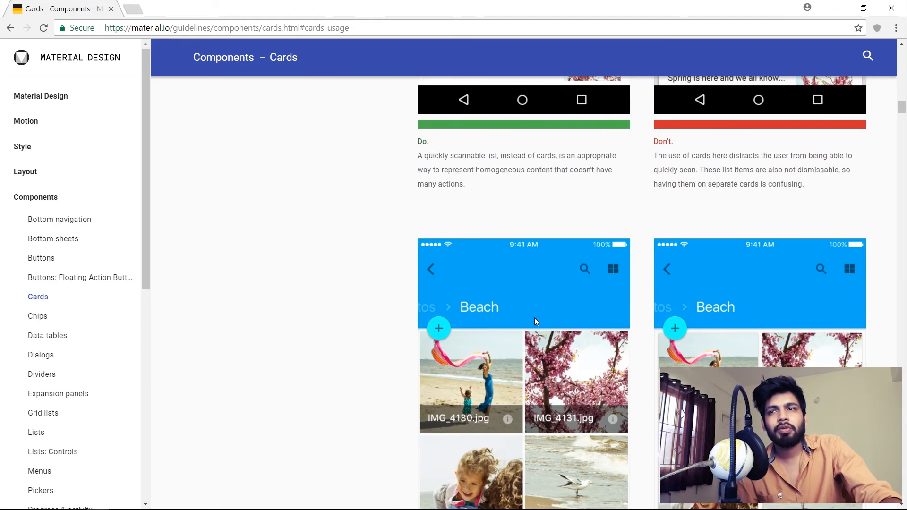
pyautogui.scroll(7, 534, 317)
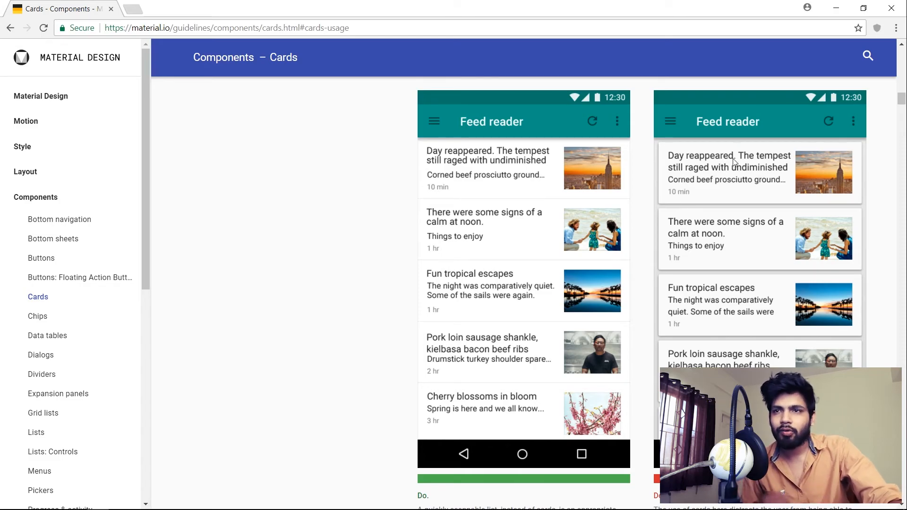
# Switch back to Adobe XD and copy the avatar ellipse, Username title and date subhead from the first Homepage card
pyautogui.hotkey('alt', 'Tab')
pyautogui.moveTo(324, 119); pyautogui.dragTo(338, 265)
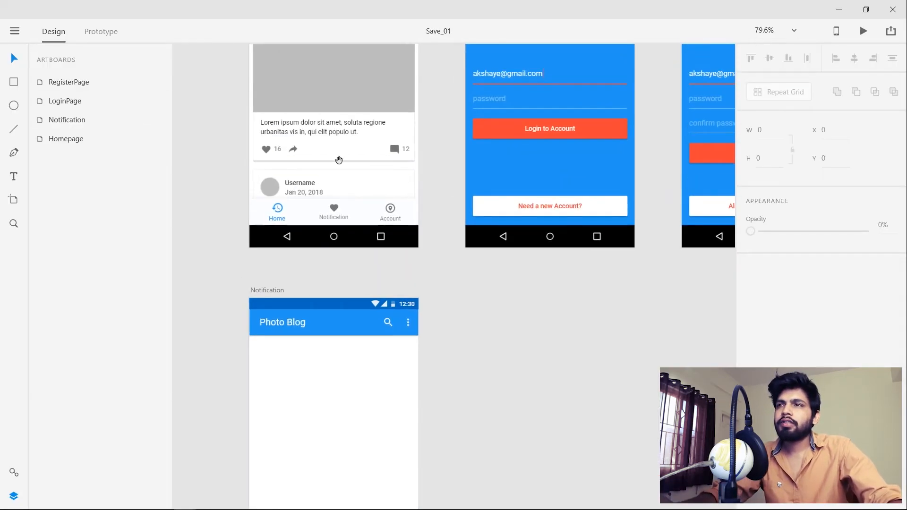
pyautogui.moveTo(339, 160); pyautogui.dragTo(349, 294)
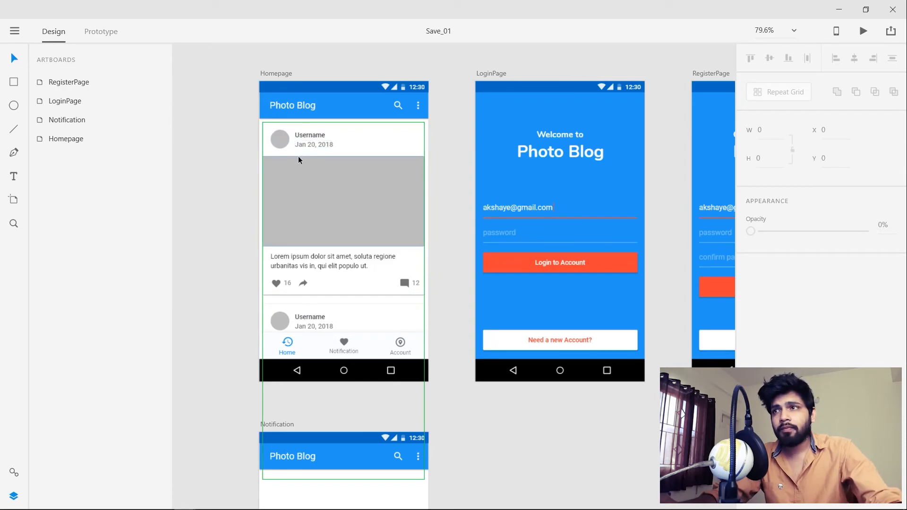
pyautogui.scroll(3, 331, 155)
pyautogui.scroll(1, 331, 154)
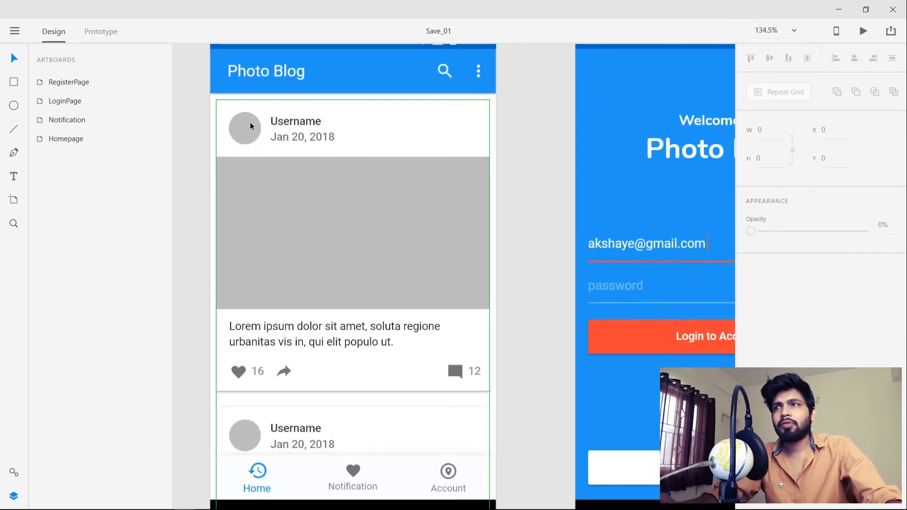
pyautogui.doubleClick(246, 128)
pyautogui.keyDown('shift'); pyautogui.click(291, 127); pyautogui.keyUp('shift')
pyautogui.keyDown('shift'); pyautogui.click(290, 134); pyautogui.keyUp('shift')
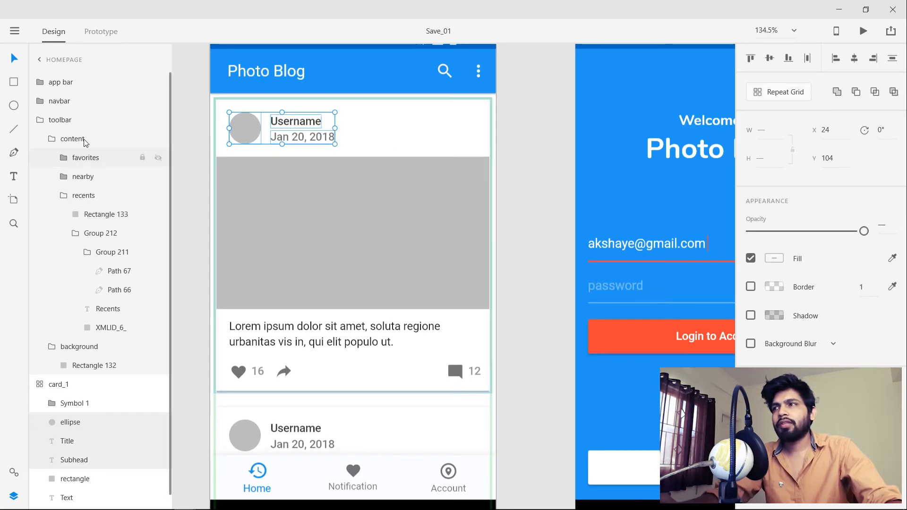
# Paste the copied avatar, Username and date into the Notification artboard below the app bar, keeping them at X 24, Y 104
pyautogui.click(206, 250)
pyautogui.scroll(-5, 217, 236)
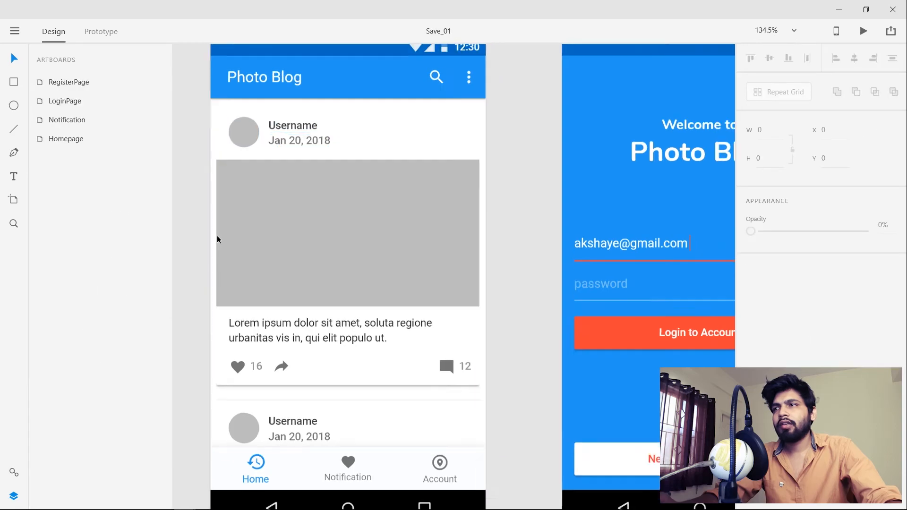
pyautogui.scroll(-4, 287, 157)
pyautogui.click(288, 255)
pyautogui.scroll(5, 285, 254)
pyautogui.scroll(2, 284, 257)
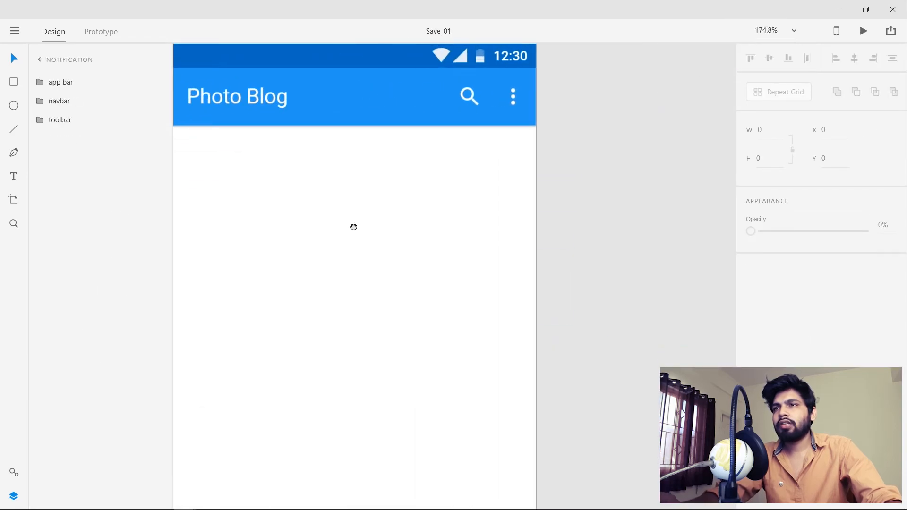
pyautogui.hotkey('ctrl', 'v')
pyautogui.moveTo(321, 252); pyautogui.dragTo(381, 264)
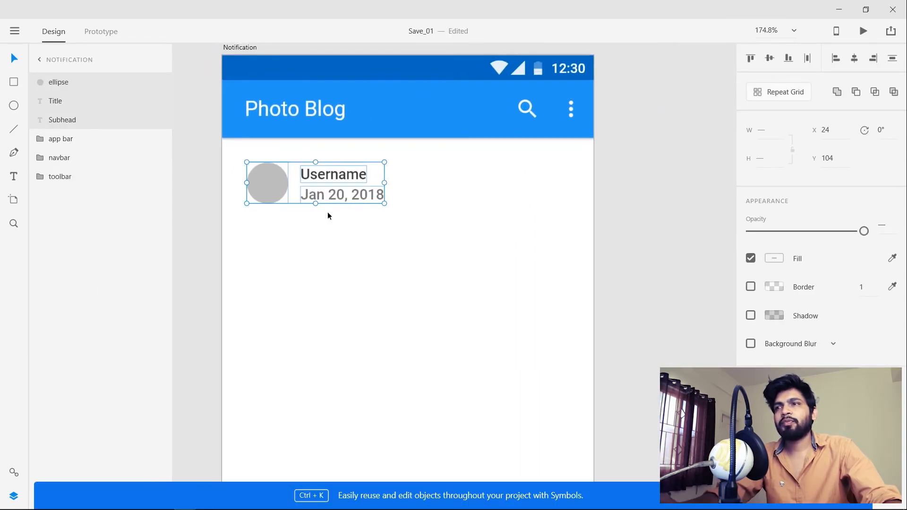
pyautogui.moveTo(275, 186); pyautogui.dragTo(271, 179)
pyautogui.hotkey('ctrl', 'z')
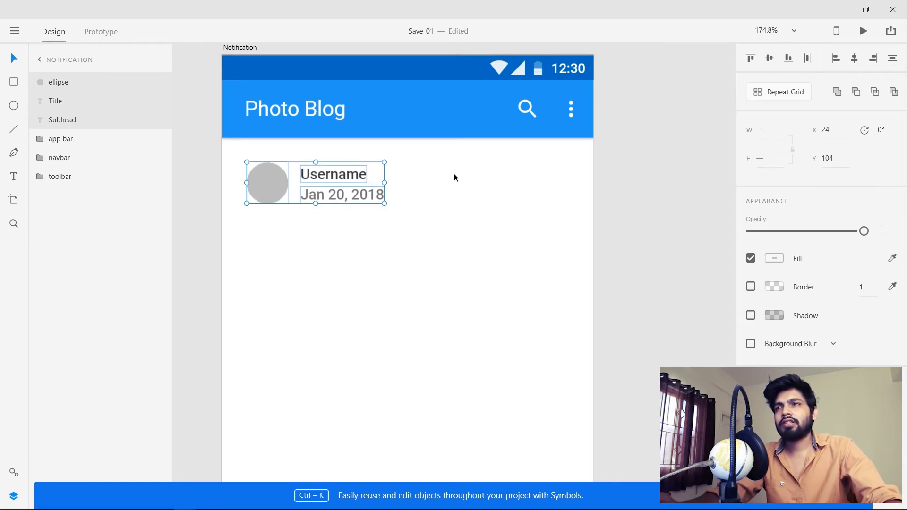
# Replace the date subhead in the Notification artboard with the text: username commented on your post "Lorem Ipsum"
pyautogui.scroll(-5, 455, 174)
pyautogui.scroll(6, 367, 180)
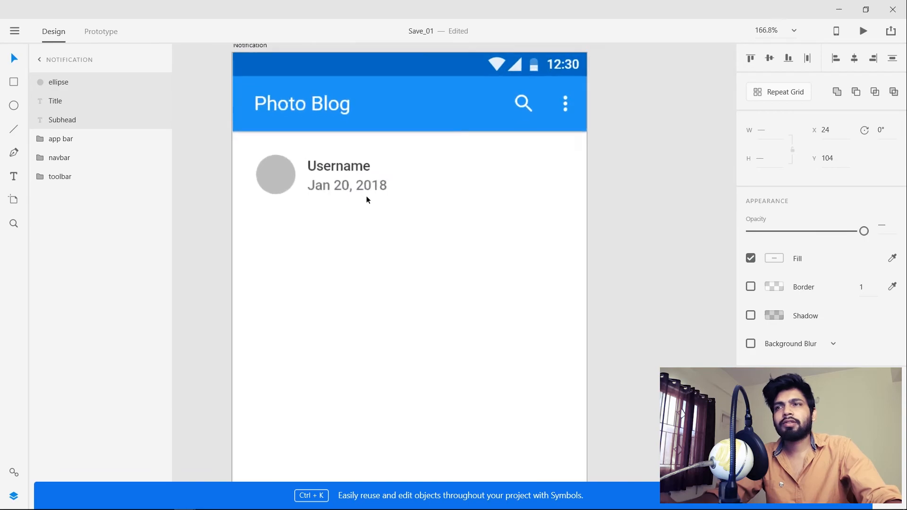
pyautogui.click(320, 175)
pyautogui.doubleClick(327, 178)
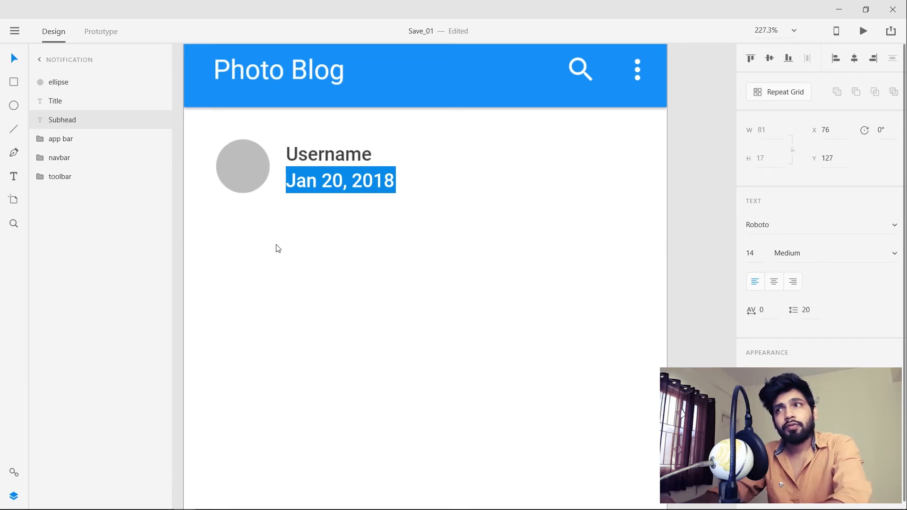
pyautogui.write('userna')
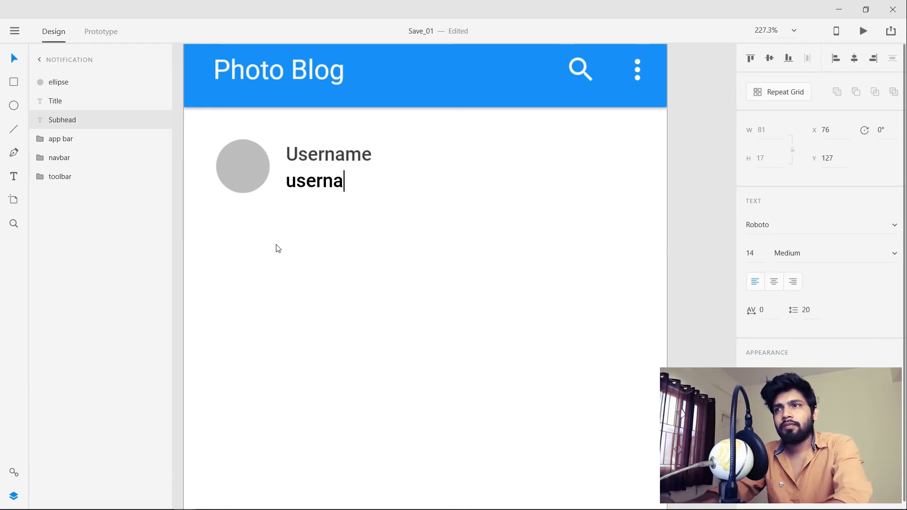
pyautogui.write('me liked')
pyautogui.press('BackSpace')
pyautogui.press('BackSpace')
pyautogui.press('BackSpace')
pyautogui.press('BackSpace')
pyautogui.press('BackSpace')
pyautogui.press('BackSpace')
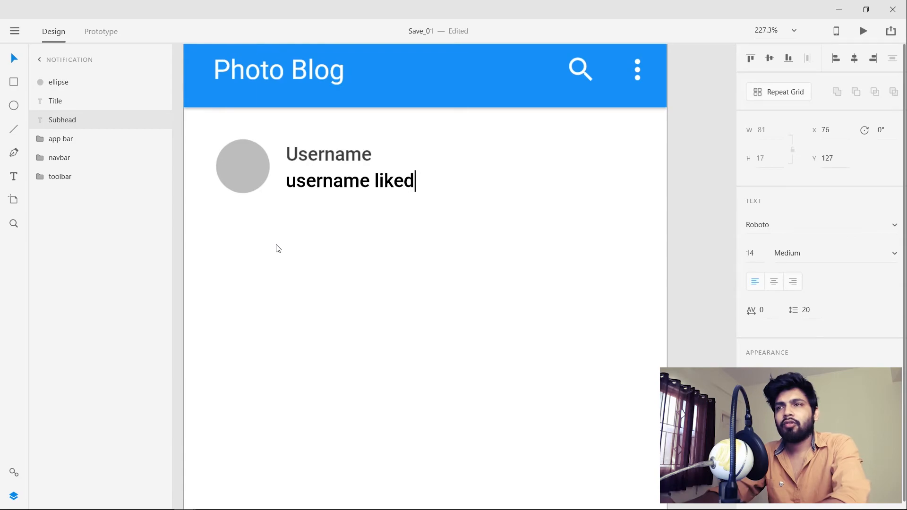
pyautogui.write('commen')
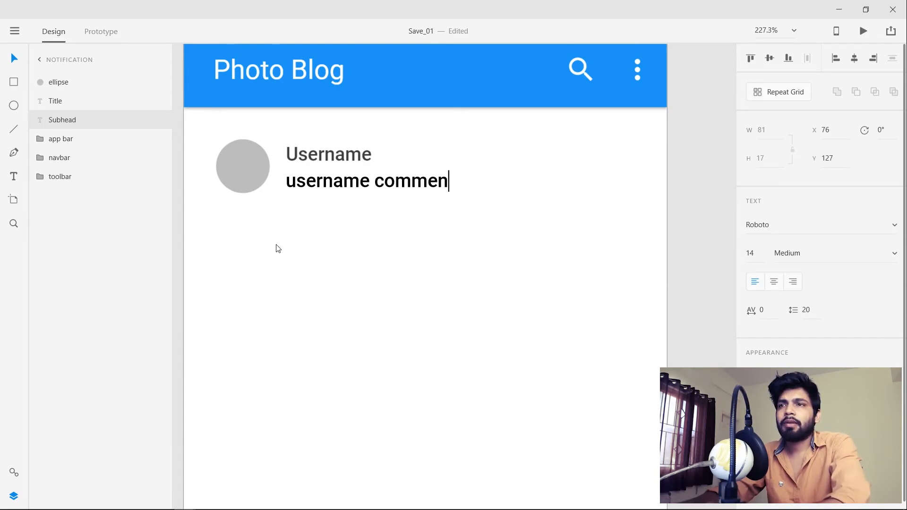
pyautogui.write('ted on your opr')
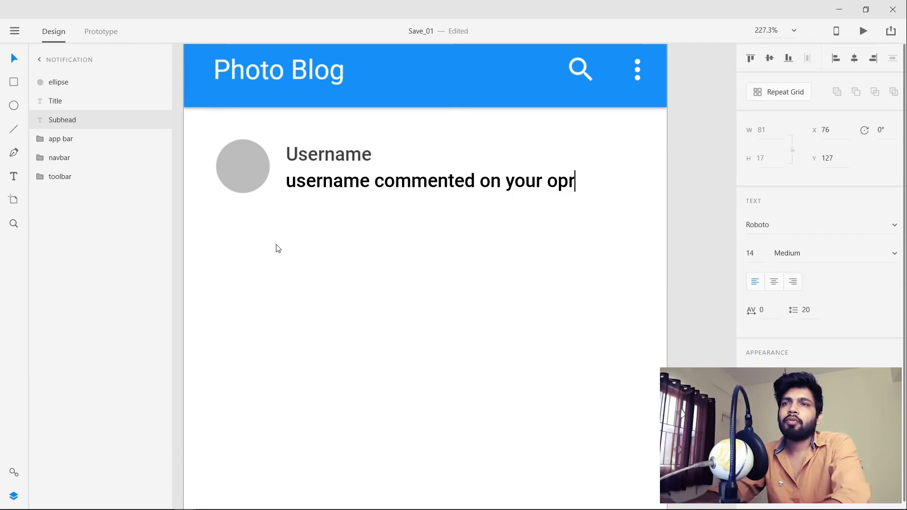
pyautogui.press('BackSpace')
pyautogui.press('BackSpace')
pyautogui.press('BackSpace')
pyautogui.write('post "')
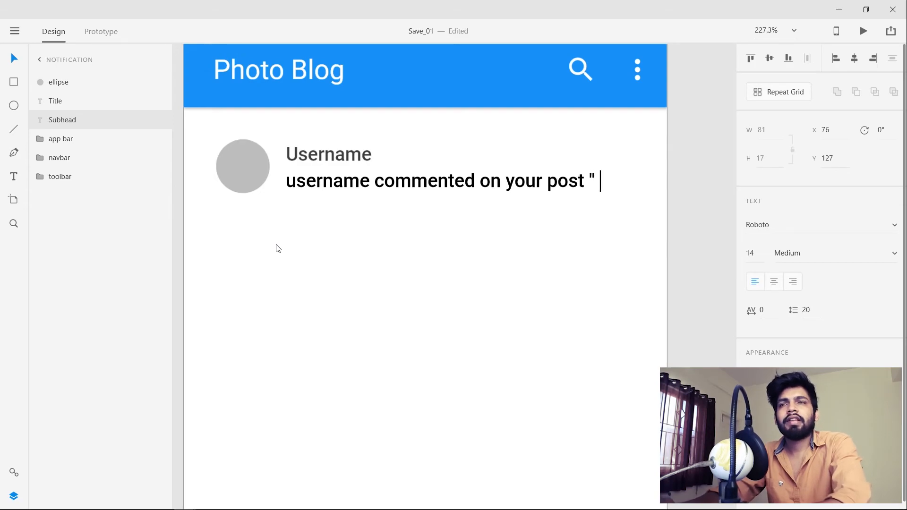
pyautogui.press('BackSpace')
pyautogui.write('Lo')
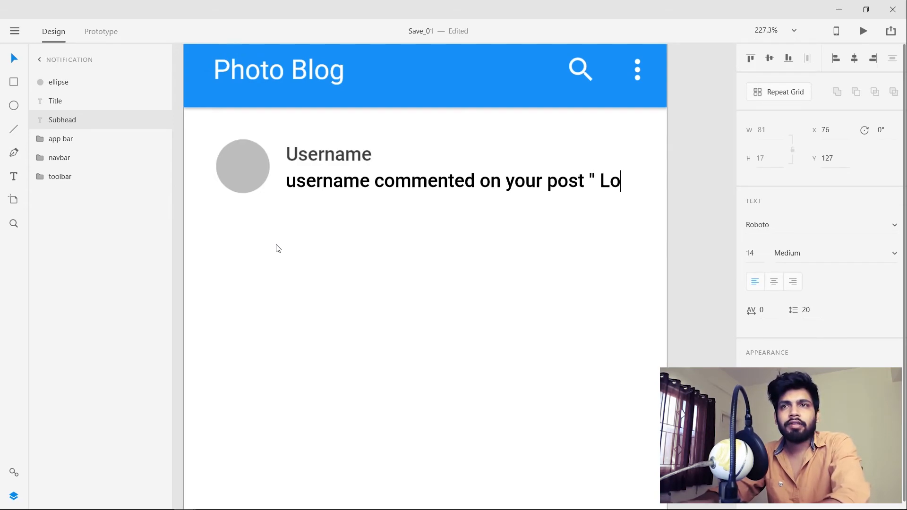
pyautogui.write('rem ')
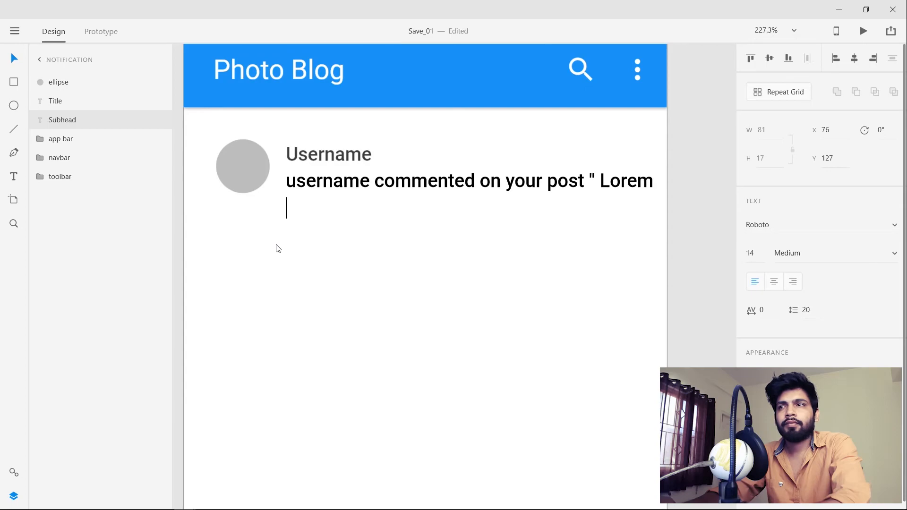
pyautogui.write('IpsuM')
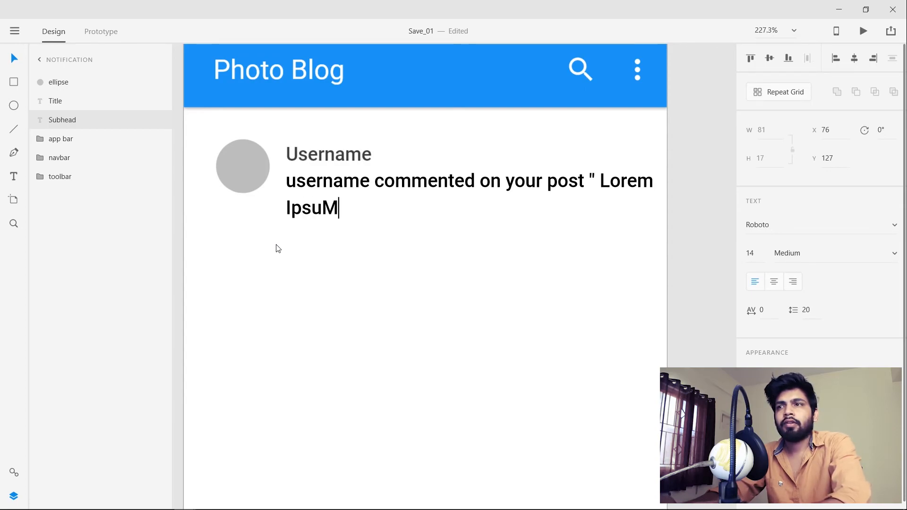
pyautogui.press('BackSpace')
pyautogui.write('m"')
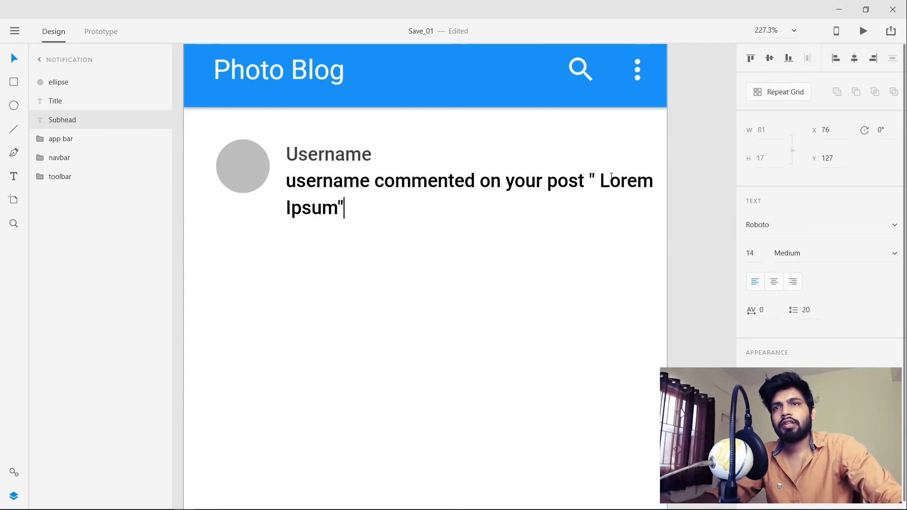
# Remove the space before Lorem in the comment text and add " . . ." after Ipsum, inside the closing quote
pyautogui.click(595, 178)
pyautogui.press('Delete')
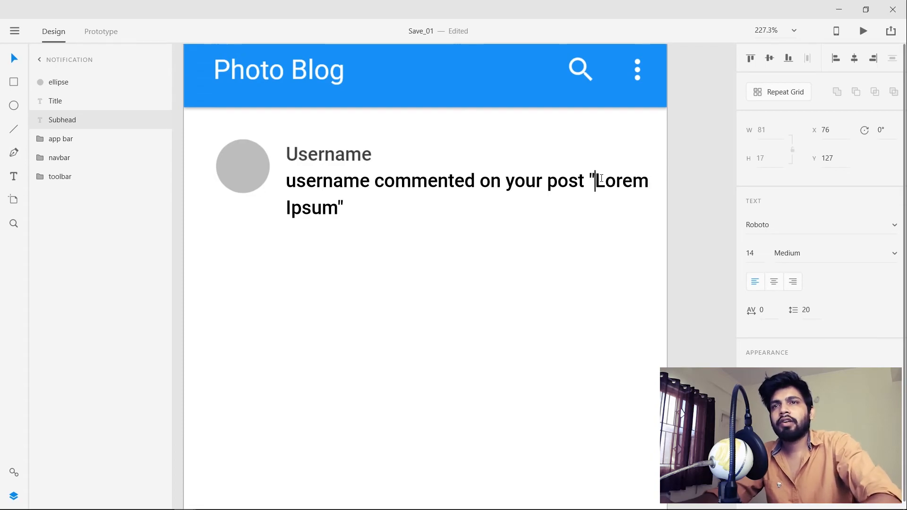
pyautogui.press('Down')
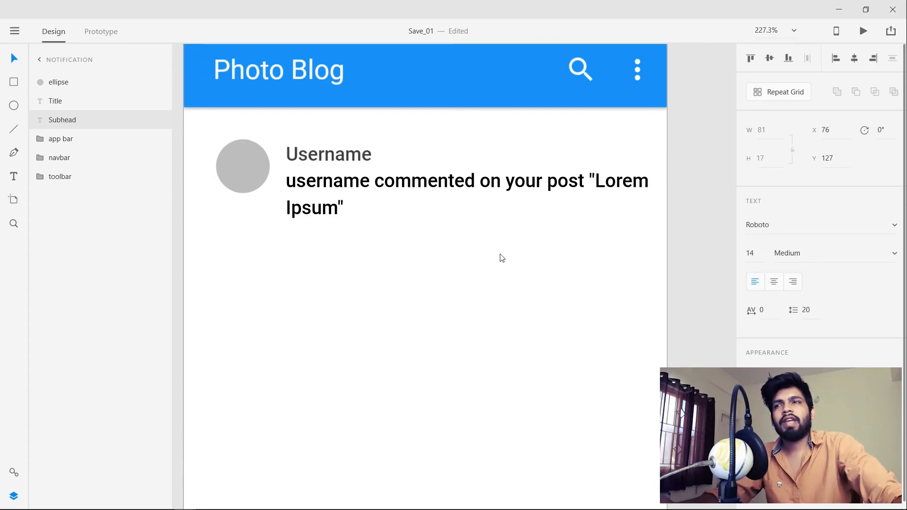
pyautogui.click(338, 202)
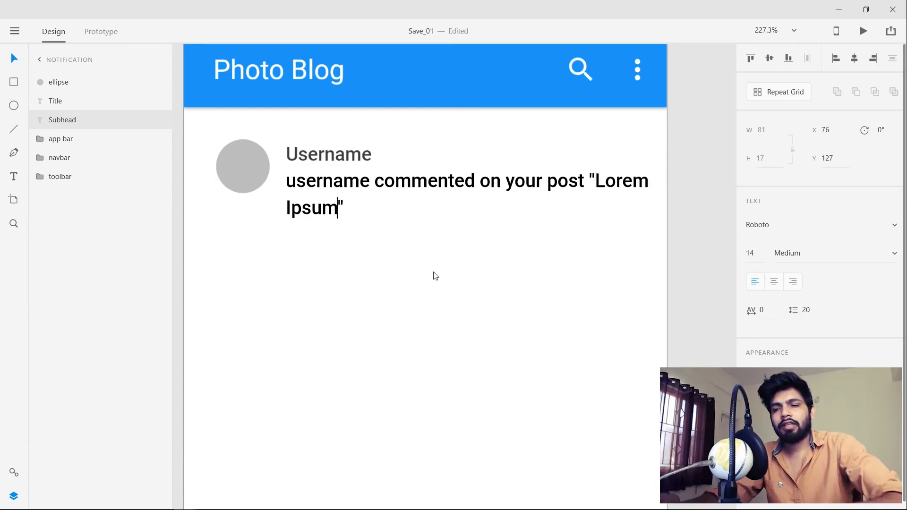
pyautogui.write('. .')
pyautogui.write(' .')
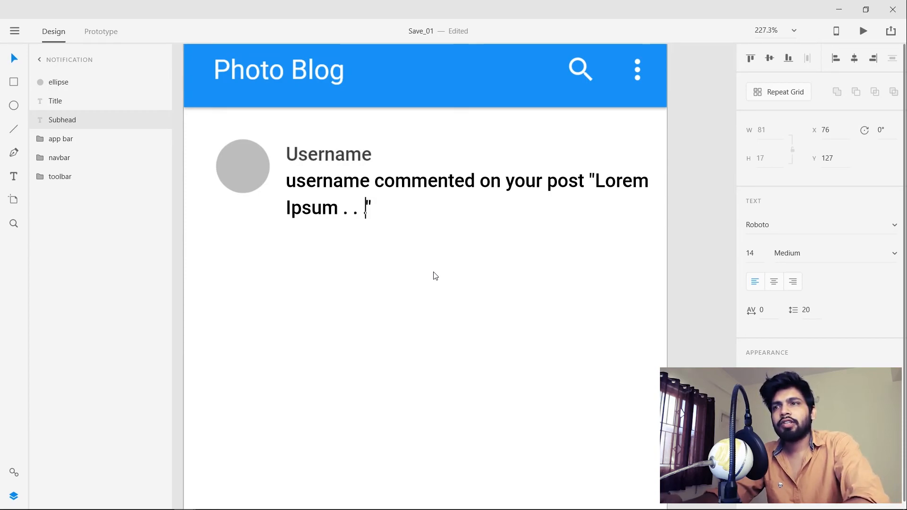
pyautogui.press('Escape')
pyautogui.scroll(-3, 421, 258)
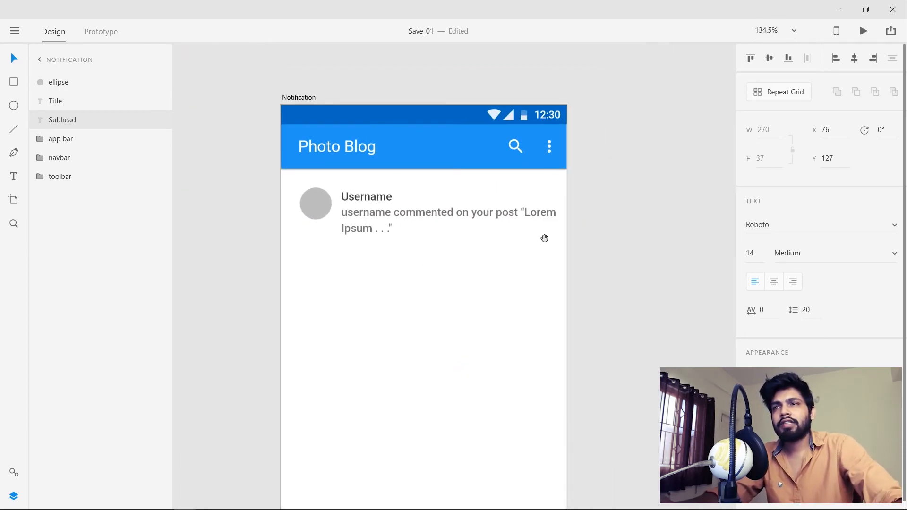
# Delete the Username title above the comment text in the Notification artboard
pyautogui.moveTo(543, 237); pyautogui.dragTo(495, 217)
pyautogui.click(613, 155)
pyautogui.scroll(-3, 509, 215)
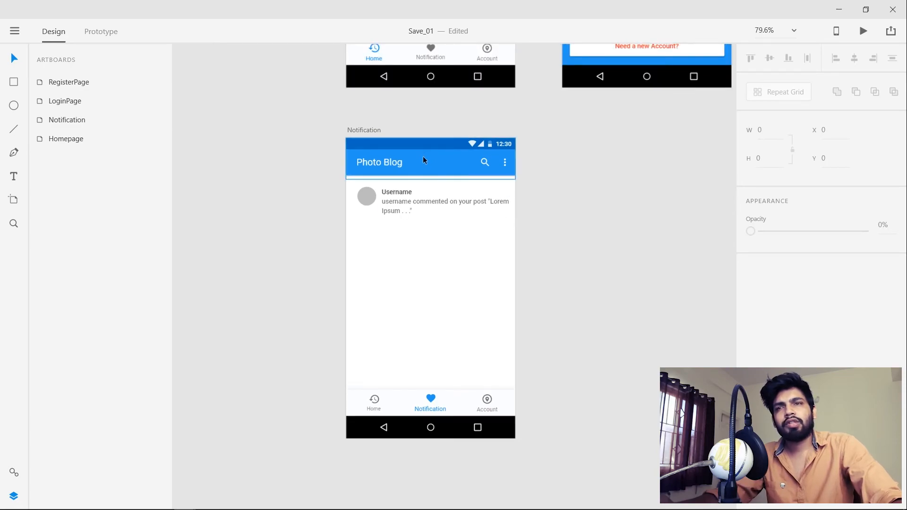
pyautogui.scroll(3, 414, 178)
pyautogui.scroll(3, 413, 187)
pyautogui.click(386, 210)
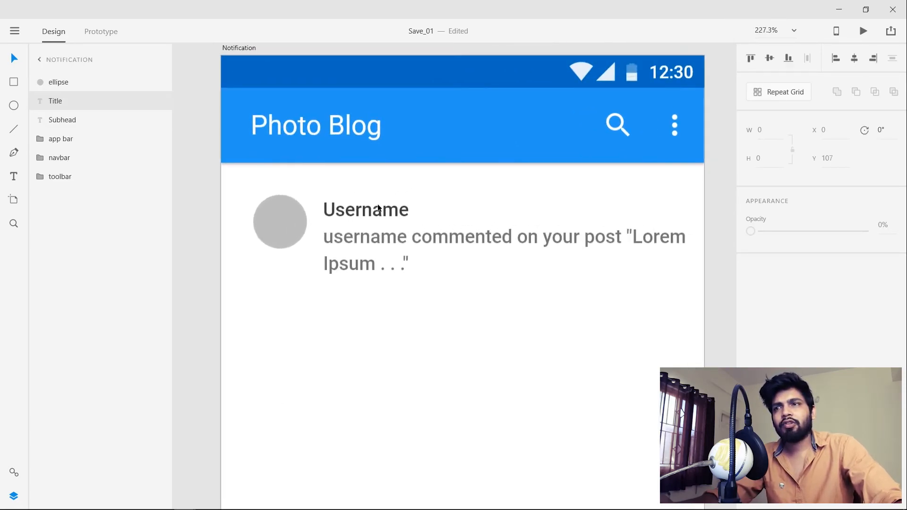
pyautogui.press('Delete')
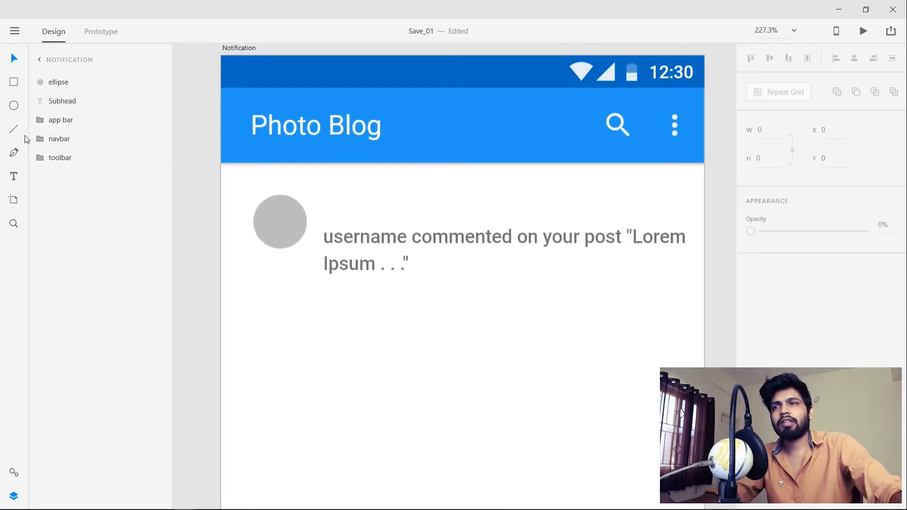
# Move the comment text up to Y 104, level with the avatar's top edge, and shift text and avatar slightly left together
pyautogui.click(362, 256)
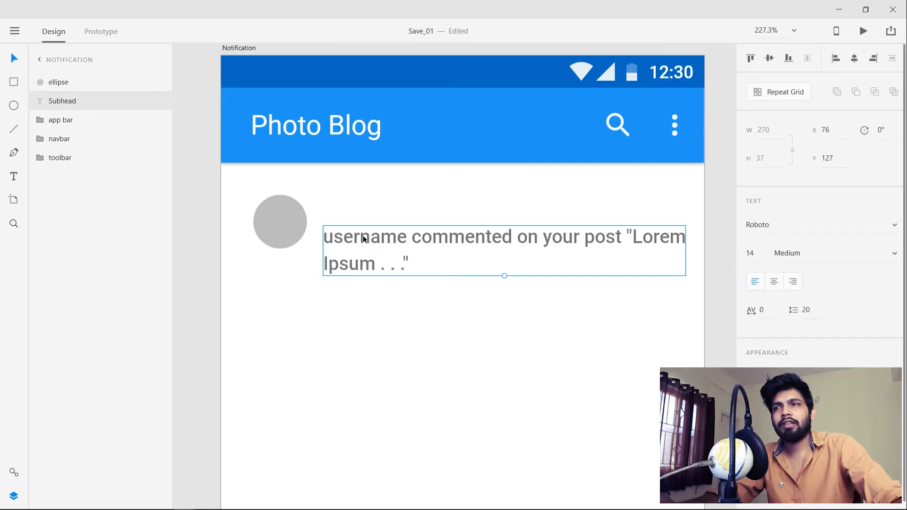
pyautogui.moveTo(363, 237); pyautogui.dragTo(363, 208)
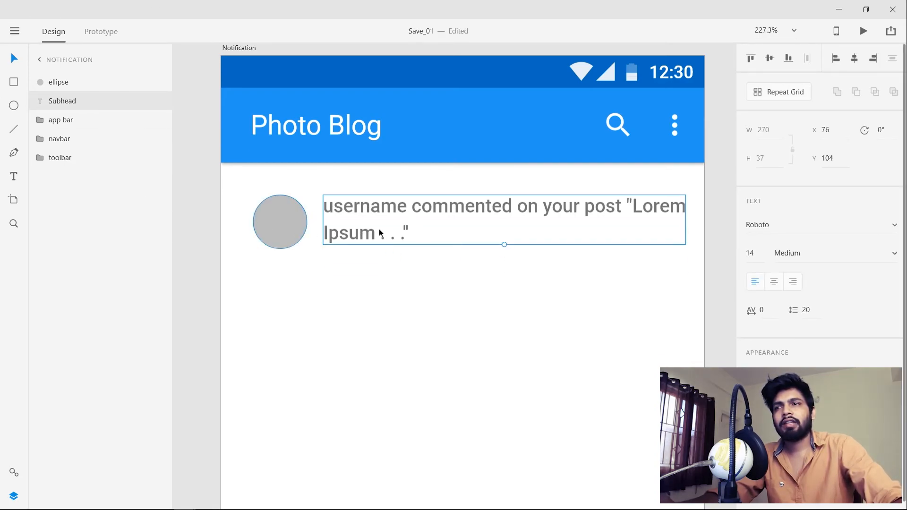
pyautogui.click(722, 195)
pyautogui.click(294, 224)
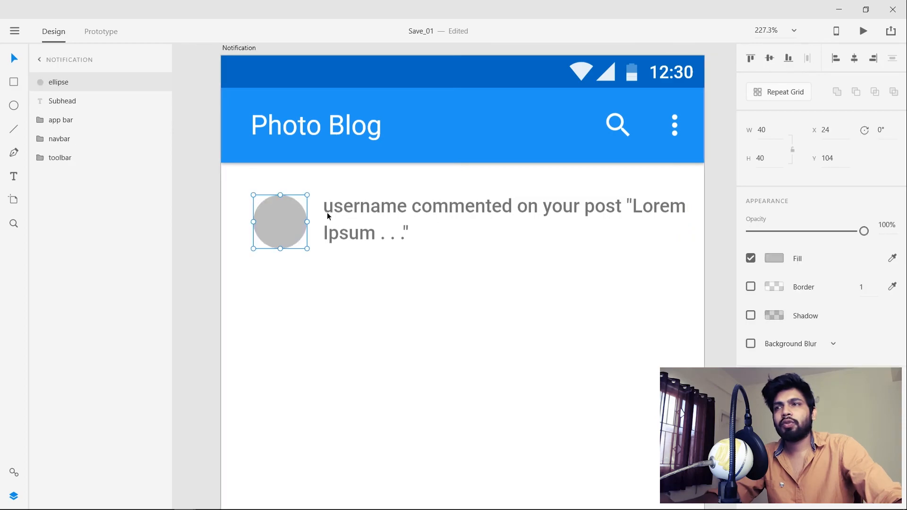
pyautogui.keyDown('shift'); pyautogui.click(356, 209); pyautogui.keyUp('shift')
pyautogui.moveTo(391, 209); pyautogui.dragTo(384, 208)
pyautogui.click(717, 190)
pyautogui.scroll(-5, 461, 163)
pyautogui.moveTo(467, 197); pyautogui.dragTo(423, 172)
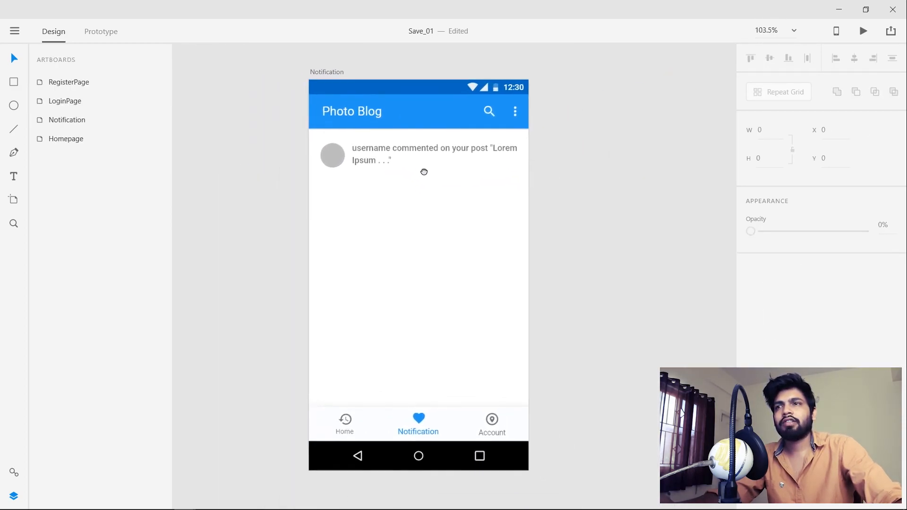
# Switch to the stickersheet-components file and copy the divider path above the Owner section of the Screen Guides artboard
pyautogui.scroll(5, 381, 162)
pyautogui.hotkey('alt', 'Tab')
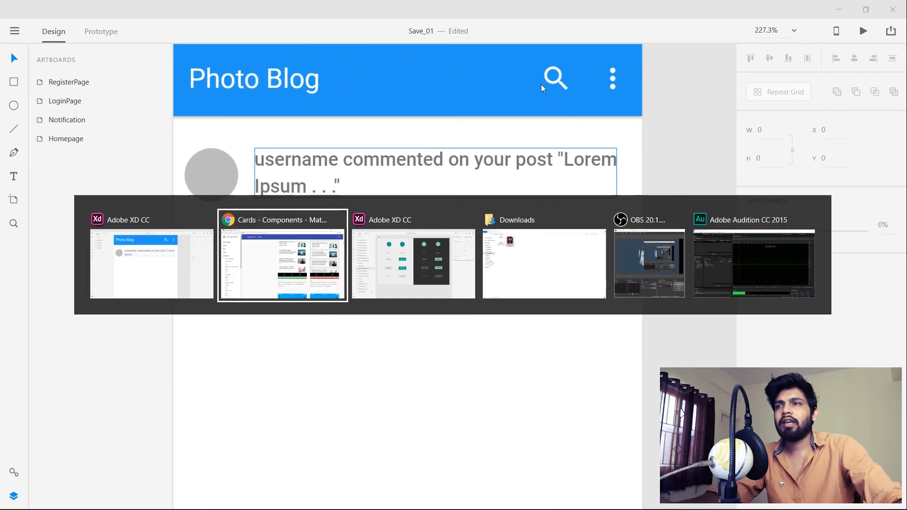
pyautogui.scroll(-3, 358, 179)
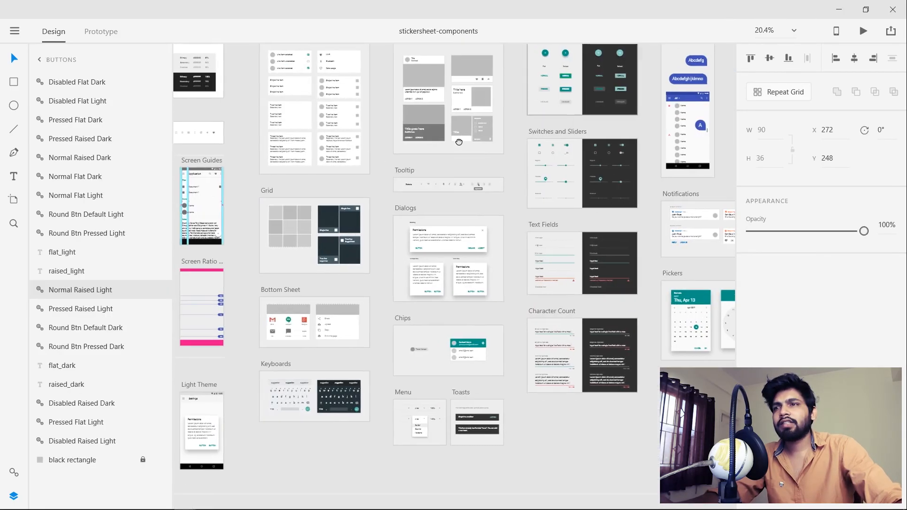
pyautogui.moveTo(454, 190); pyautogui.dragTo(584, 283)
pyautogui.scroll(5, 374, 200)
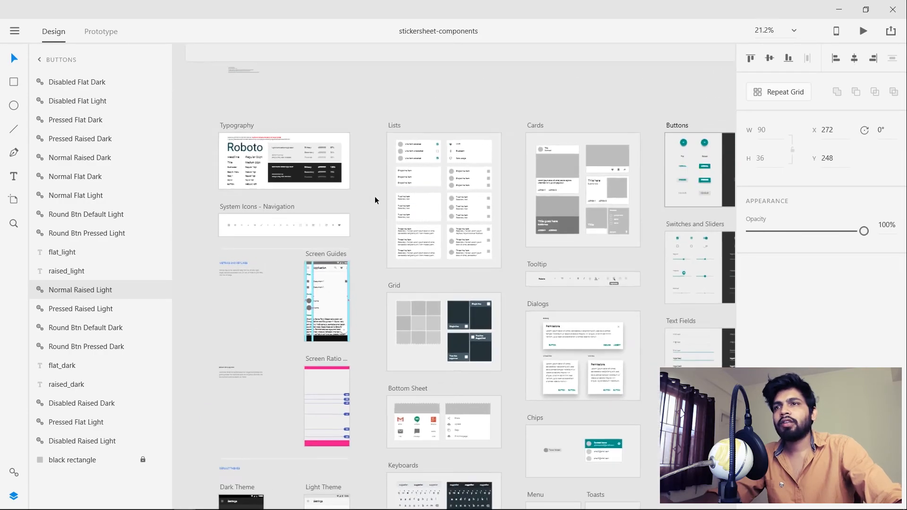
pyautogui.moveTo(513, 210); pyautogui.dragTo(269, 128)
pyautogui.scroll(2, 395, 168)
pyautogui.moveTo(439, 206); pyautogui.dragTo(600, 158)
pyautogui.scroll(-6, 348, 235)
pyautogui.moveTo(305, 275); pyautogui.dragTo(338, 215)
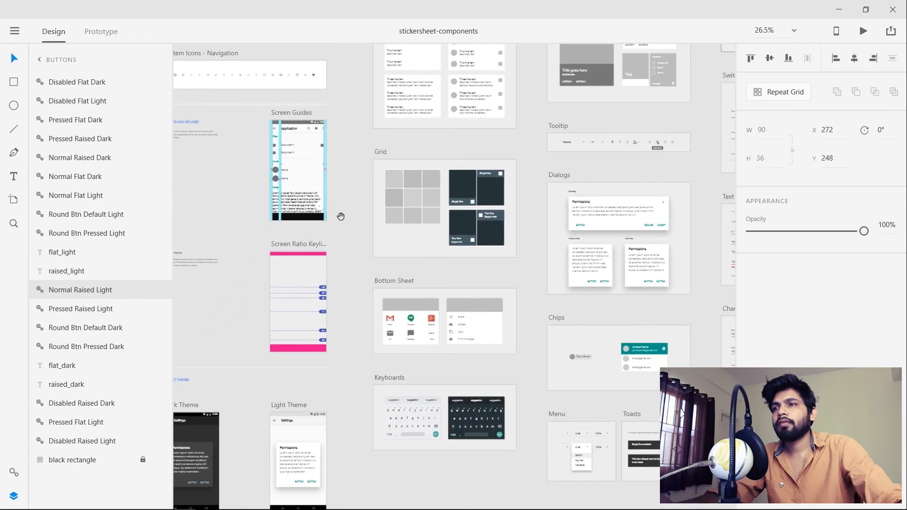
pyautogui.scroll(2, 283, 175)
pyautogui.scroll(5, 308, 120)
pyautogui.moveTo(280, 113); pyautogui.dragTo(319, 120)
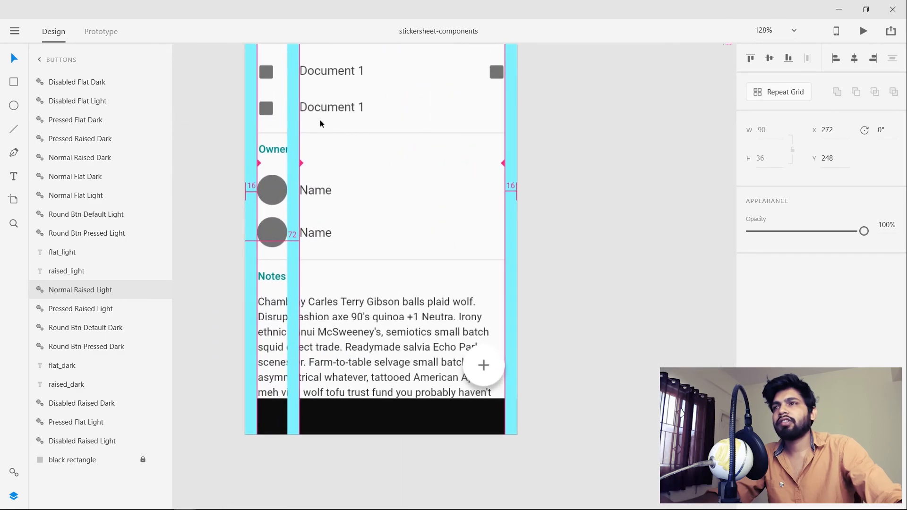
pyautogui.scroll(3, 316, 128)
pyautogui.click(316, 140)
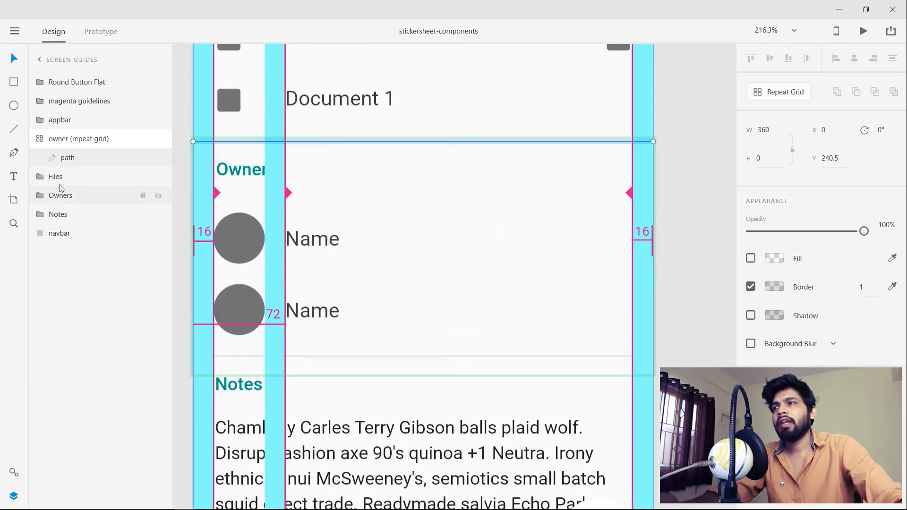
pyautogui.hotkey('ctrl', 'c')
# Switch back to Save_01, paste the divider into the Notification artboard and place it below the comment item at X 0, Y 162.5
pyautogui.hotkey('alt', 'Tab')
pyautogui.hotkey('ctrl', 'v')
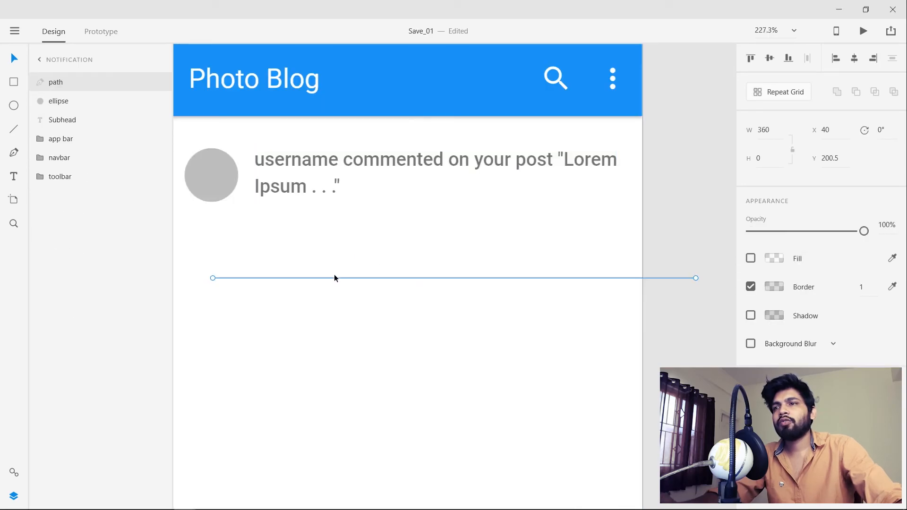
pyautogui.moveTo(334, 279); pyautogui.dragTo(281, 231)
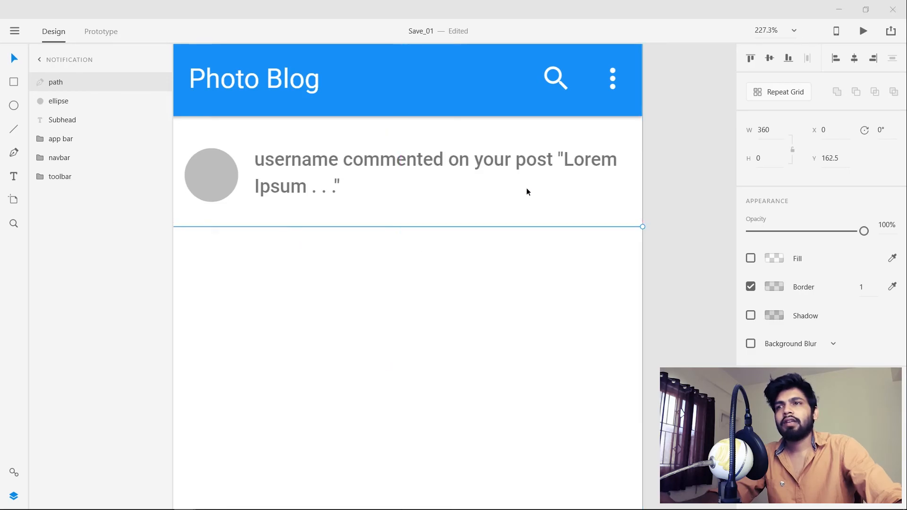
# Switch to Chrome, open the Dividers page of the Material Design Components guidelines and read the divider types and thickness, opacity and placement specs
pyautogui.hotkey('alt', 'Tab')
pyautogui.hotkey('alt', 'Tab')
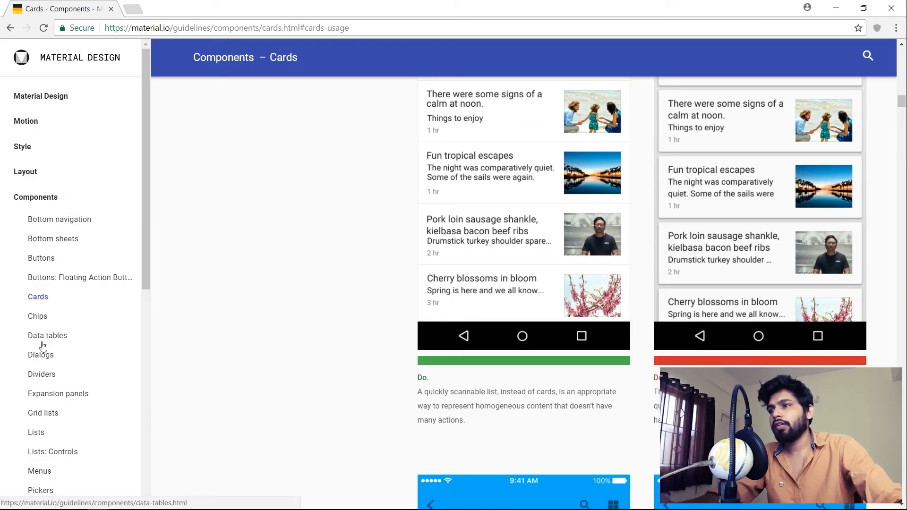
pyautogui.click(44, 374)
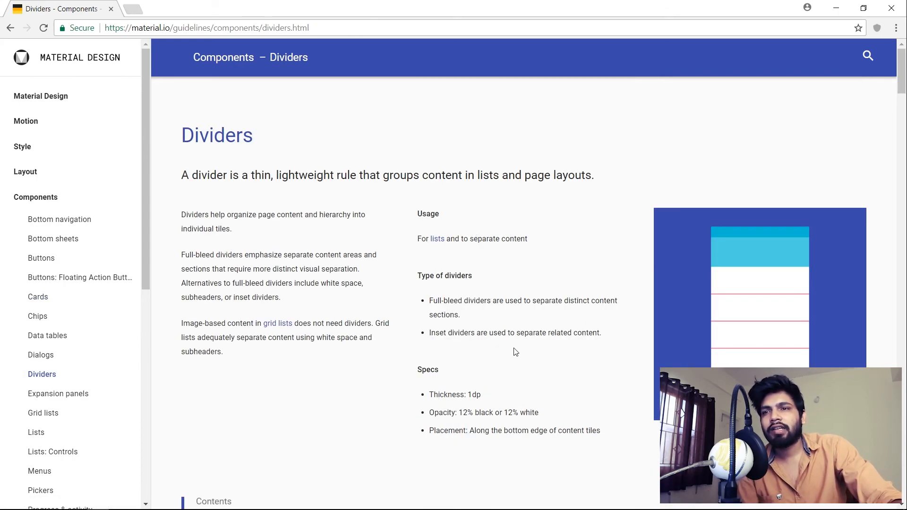
pyautogui.moveTo(426, 394); pyautogui.dragTo(505, 393)
pyautogui.click(520, 386)
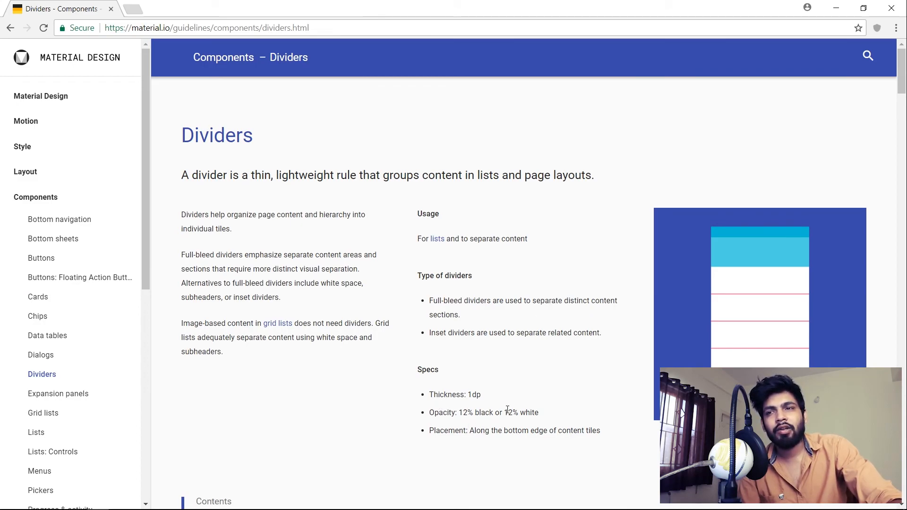
pyautogui.scroll(-2, 574, 331)
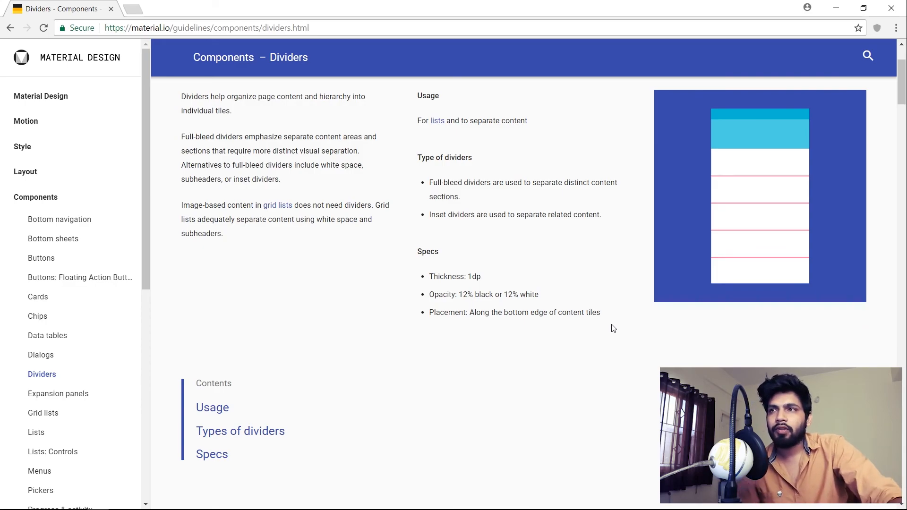
# Switch back to Save_01, group the avatar, comment text and divider on the Notification artboard, and rename the group notificaiton_item_01
pyautogui.hotkey('alt', 'Tab')
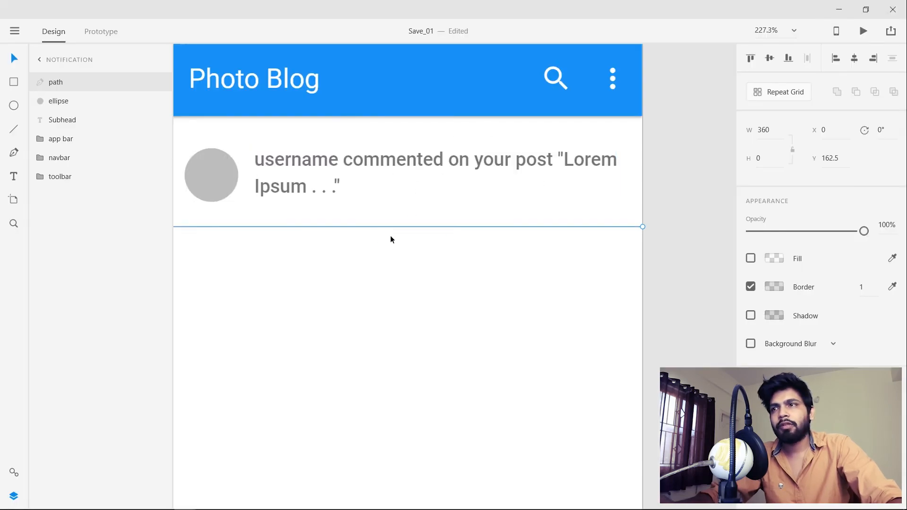
pyautogui.keyDown('shift'); pyautogui.click(62, 120); pyautogui.keyUp('shift')
pyautogui.hotkey('ctrl', 'g')
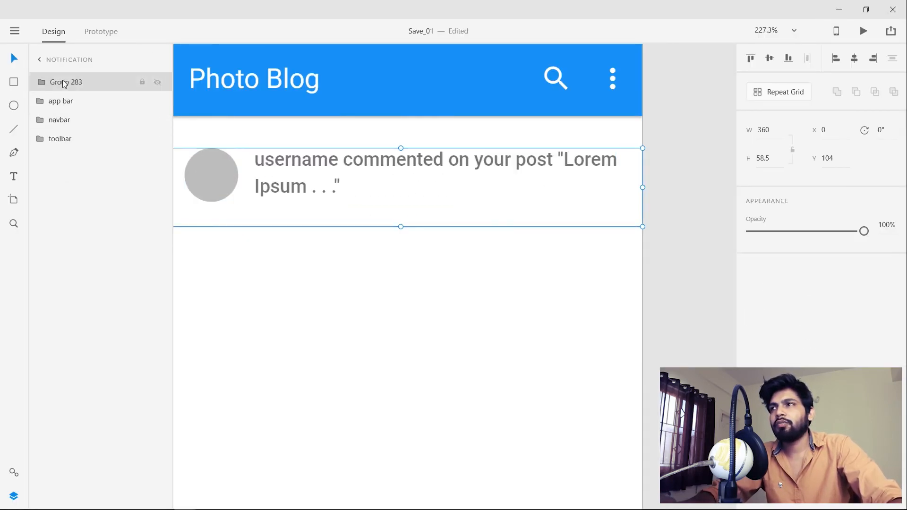
pyautogui.write('not')
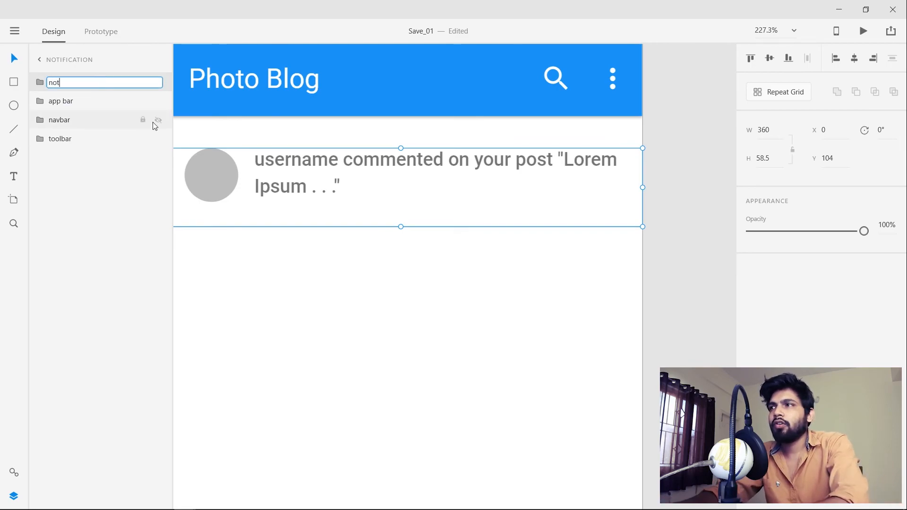
pyautogui.write('ificaiton_item')
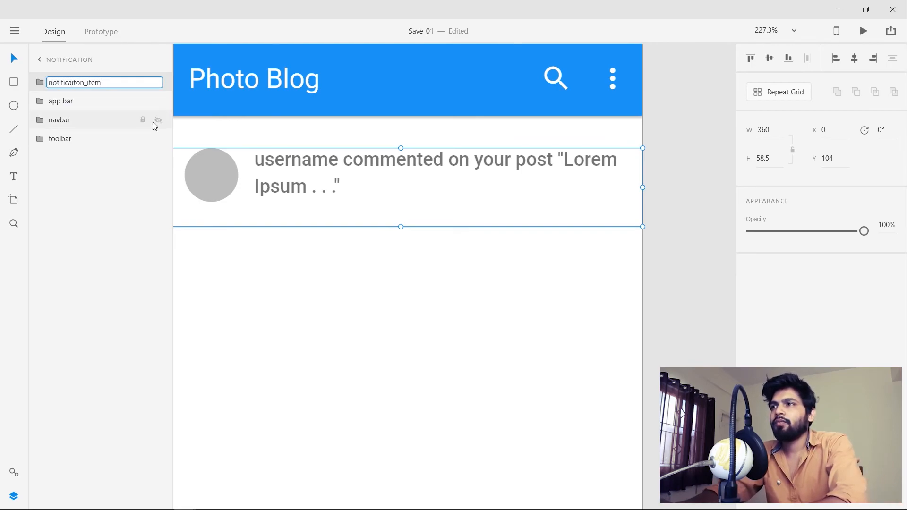
pyautogui.write('_01')
pyautogui.press('Return')
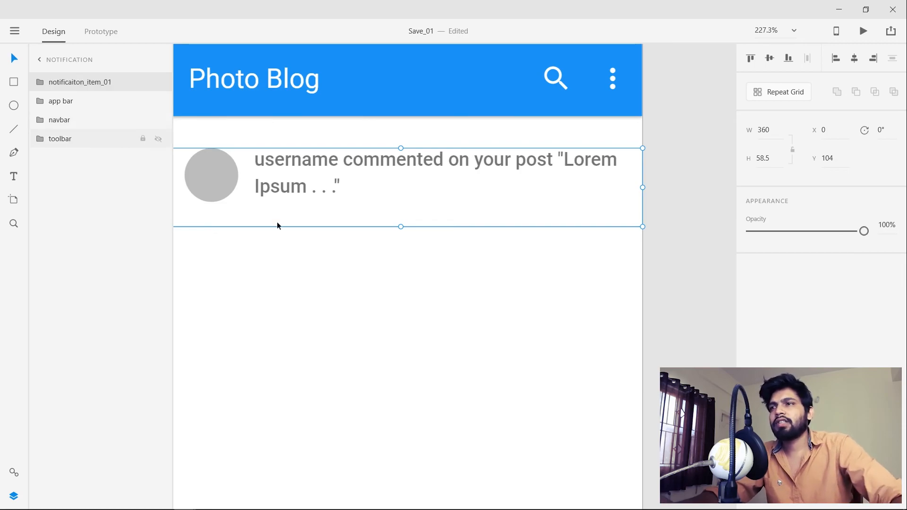
# Duplicate the notification item twice and stack the copies directly below the original, forming three evenly spaced items
pyautogui.click(359, 230)
pyautogui.scroll(-5, 360, 229)
pyautogui.scroll(3, 381, 260)
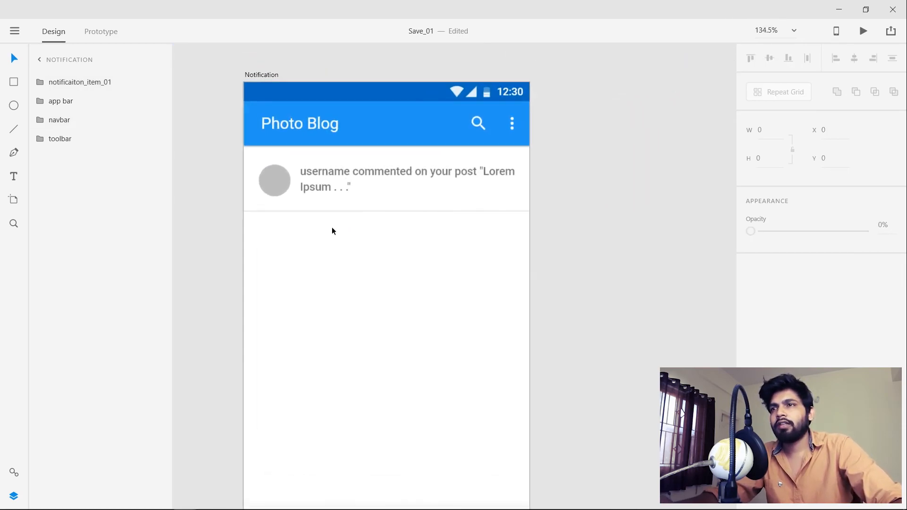
pyautogui.click(283, 189)
pyautogui.moveTo(284, 190); pyautogui.dragTo(285, 300)
pyautogui.click(535, 244)
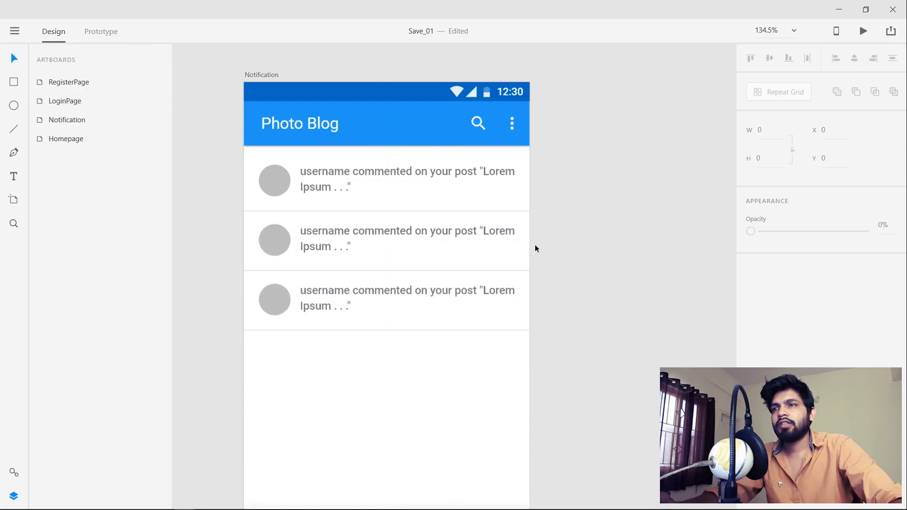
# Check the stacked notification items against the full Notification artboard and save the document
pyautogui.scroll(-6, 534, 244)
pyautogui.moveTo(500, 270); pyautogui.dragTo(412, 214)
pyautogui.scroll(3, 396, 207)
pyautogui.scroll(2, 365, 203)
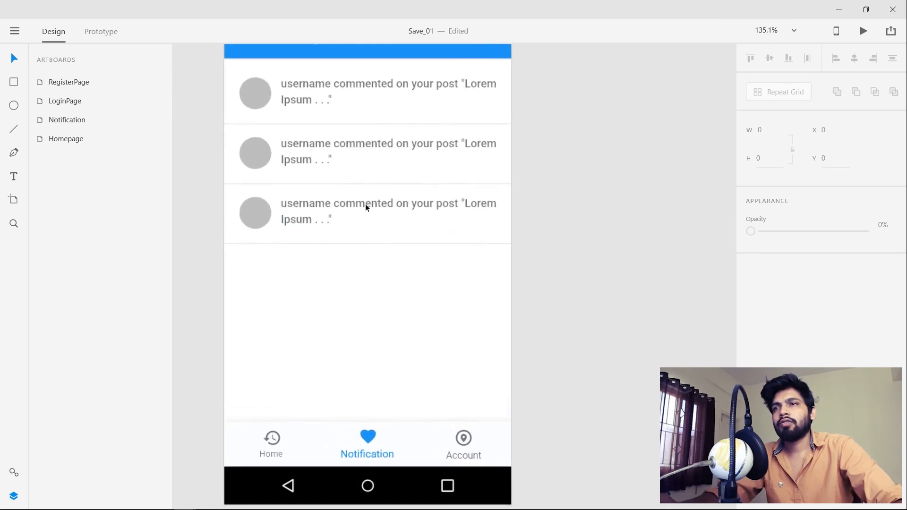
pyautogui.moveTo(333, 193); pyautogui.dragTo(376, 293)
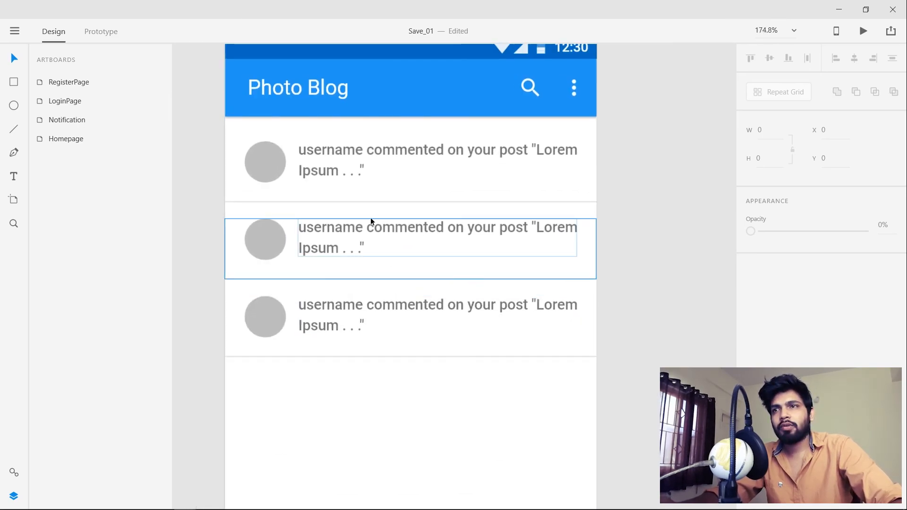
pyautogui.scroll(-1, 584, 227)
pyautogui.moveTo(528, 235); pyautogui.dragTo(498, 199)
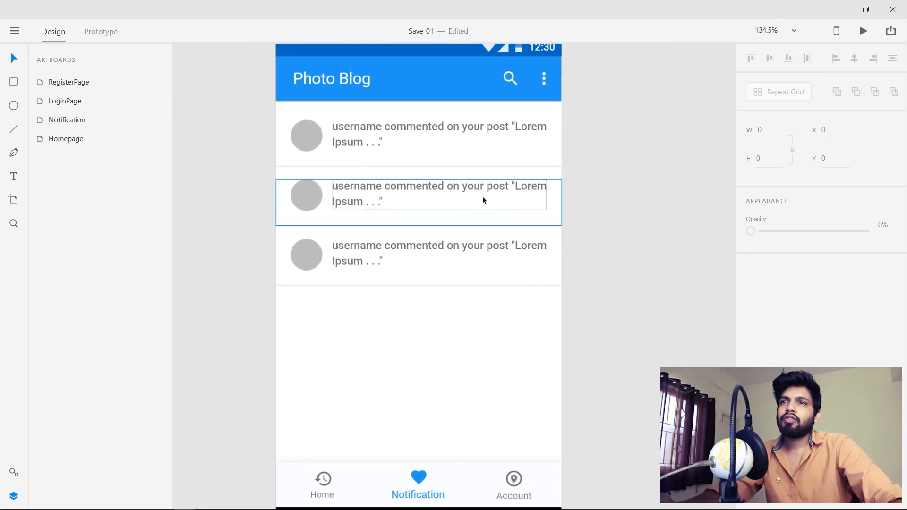
pyautogui.scroll(-2, 519, 206)
pyautogui.moveTo(655, 273); pyautogui.dragTo(635, 260)
pyautogui.hotkey('ctrl', 's')
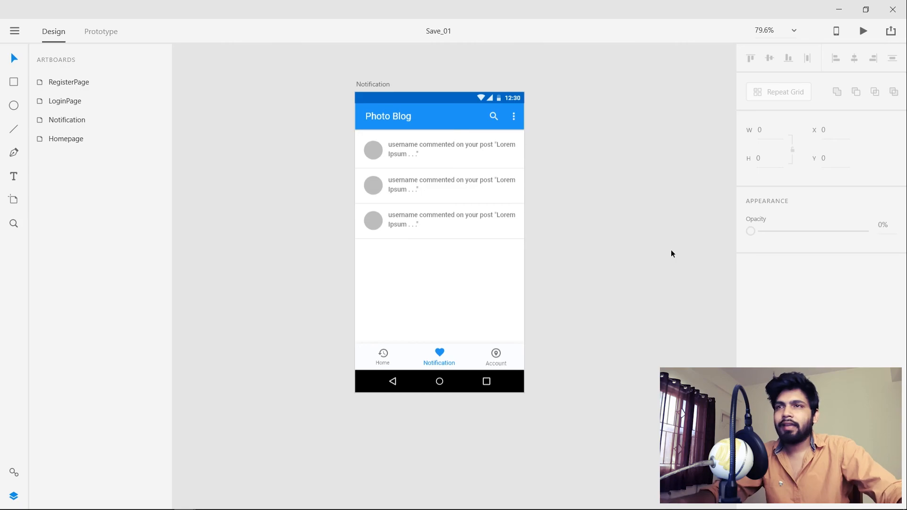
# Review the Notification artboard alongside the Homepage, LoginPage and RegisterPage artboards
pyautogui.scroll(-5, 670, 250)
pyautogui.moveTo(655, 229); pyautogui.dragTo(430, 336)
pyautogui.scroll(2, 397, 262)
pyautogui.scroll(2, 422, 291)
pyautogui.scroll(-1, 426, 338)
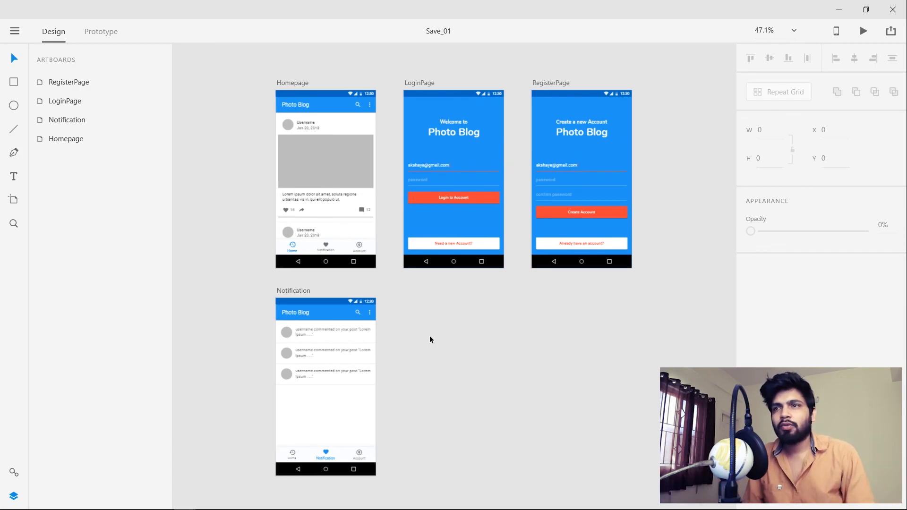